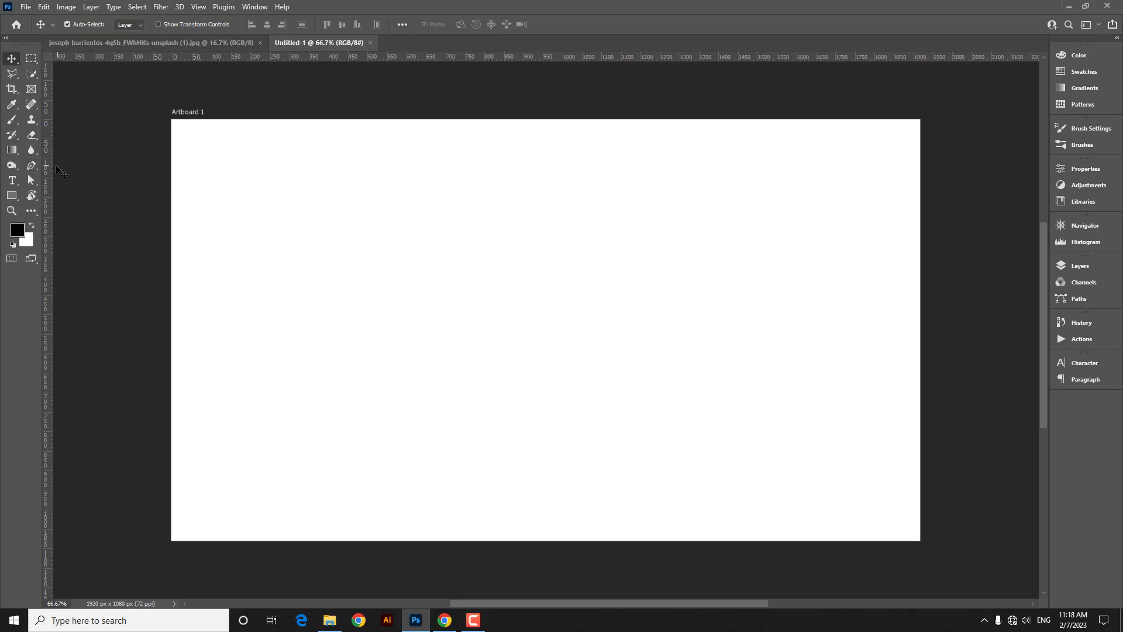
# Draw an open S-shaped curve about 631 px wide and 527 px high on the artboard with the Pen tool in Shape mode
pyautogui.click(32, 166)
pyautogui.click(68, 167)
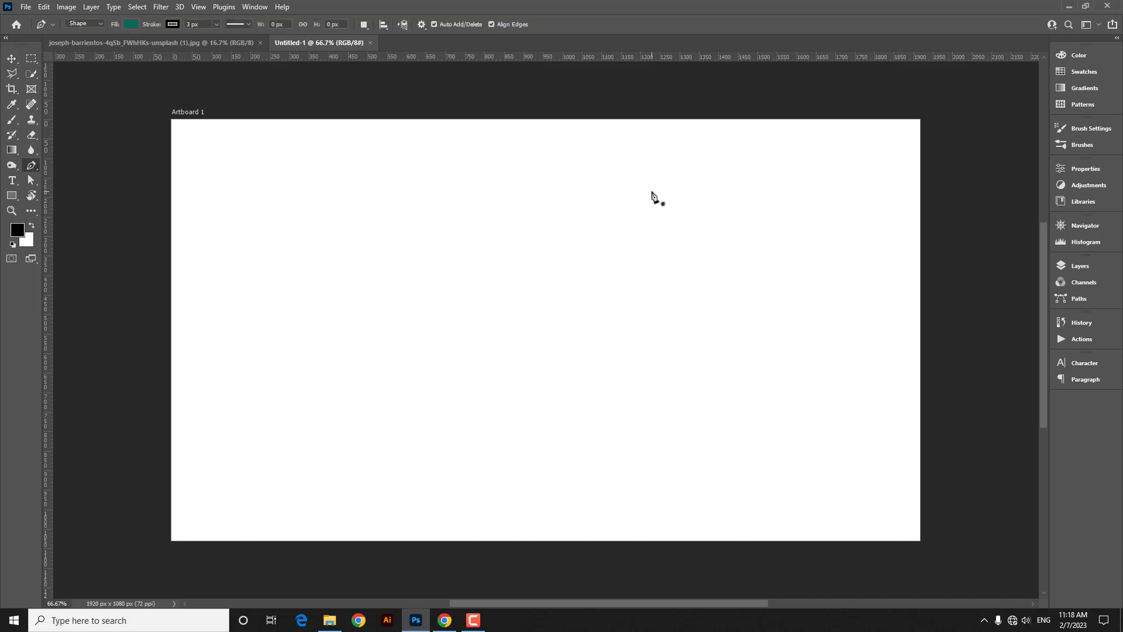
pyautogui.click(1076, 266)
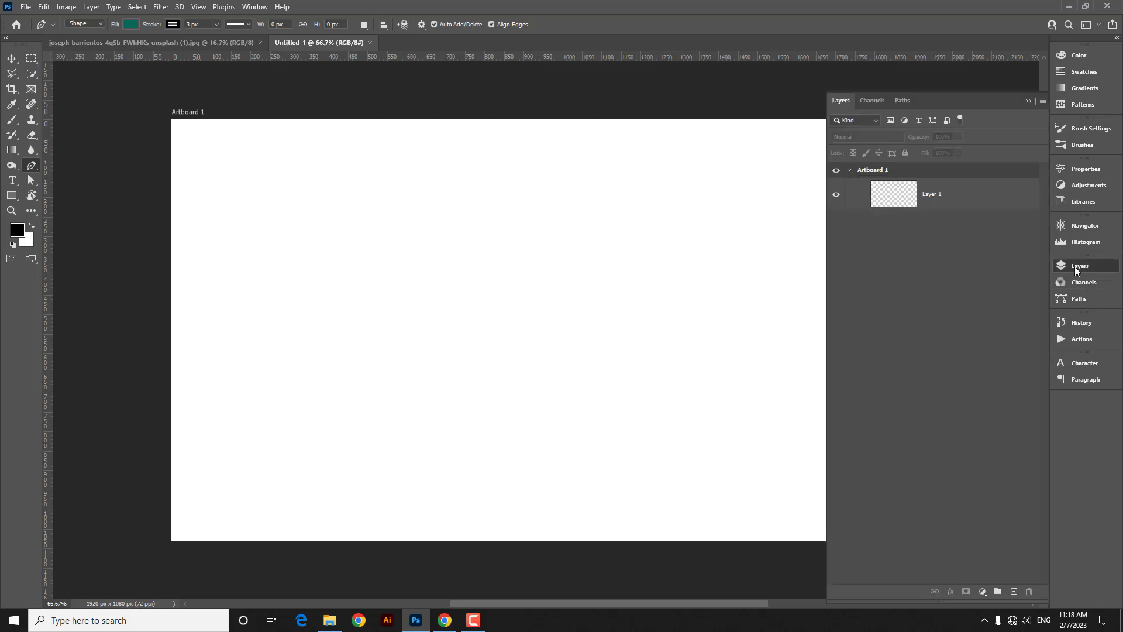
pyautogui.click(1075, 265)
pyautogui.click(611, 217)
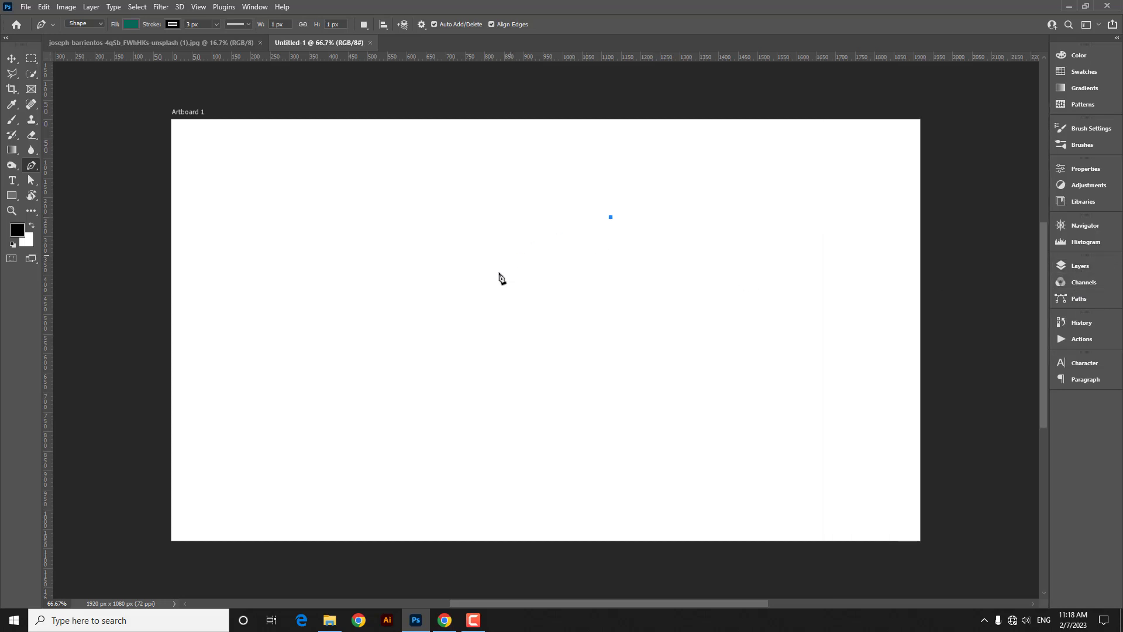
pyautogui.moveTo(498, 281); pyautogui.dragTo(475, 350)
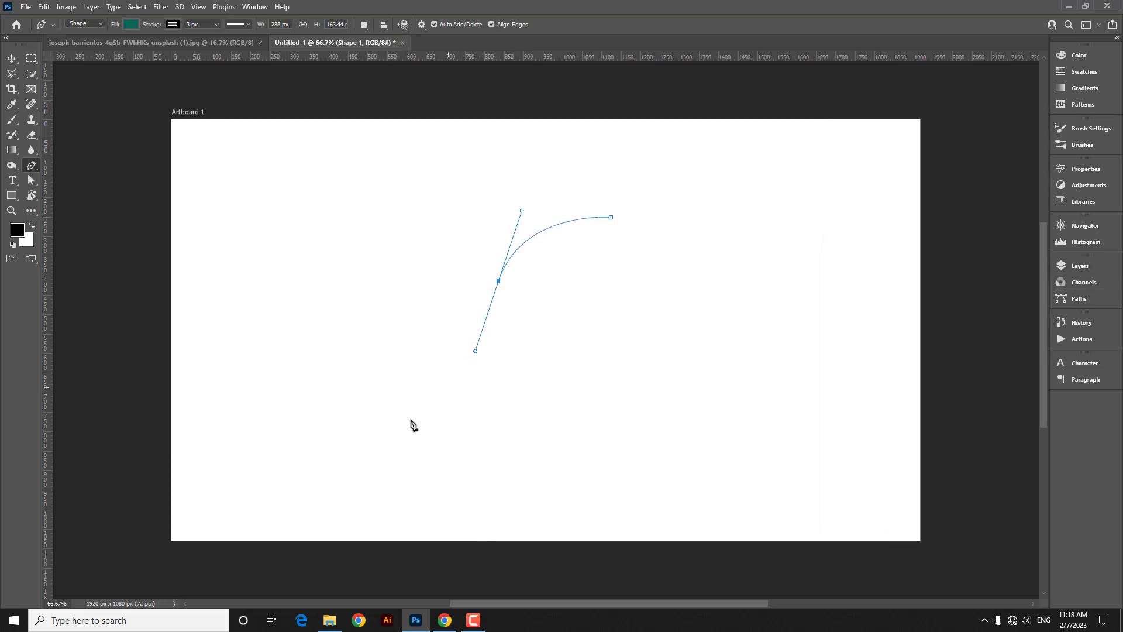
pyautogui.click(365, 422)
pyautogui.moveTo(355, 422); pyautogui.dragTo(284, 419)
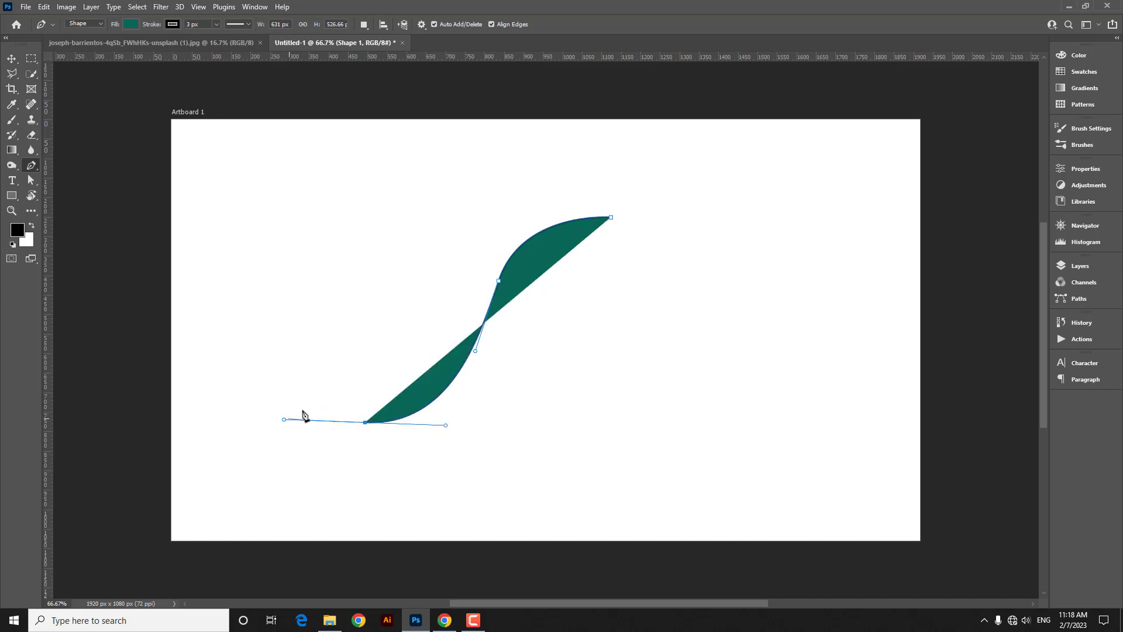
# Undo the filled S-shaped pen shape
pyautogui.hotkey('ctrl', 'z')
pyautogui.hotkey('ctrl', 'z')
pyautogui.hotkey('ctrl', 'z')
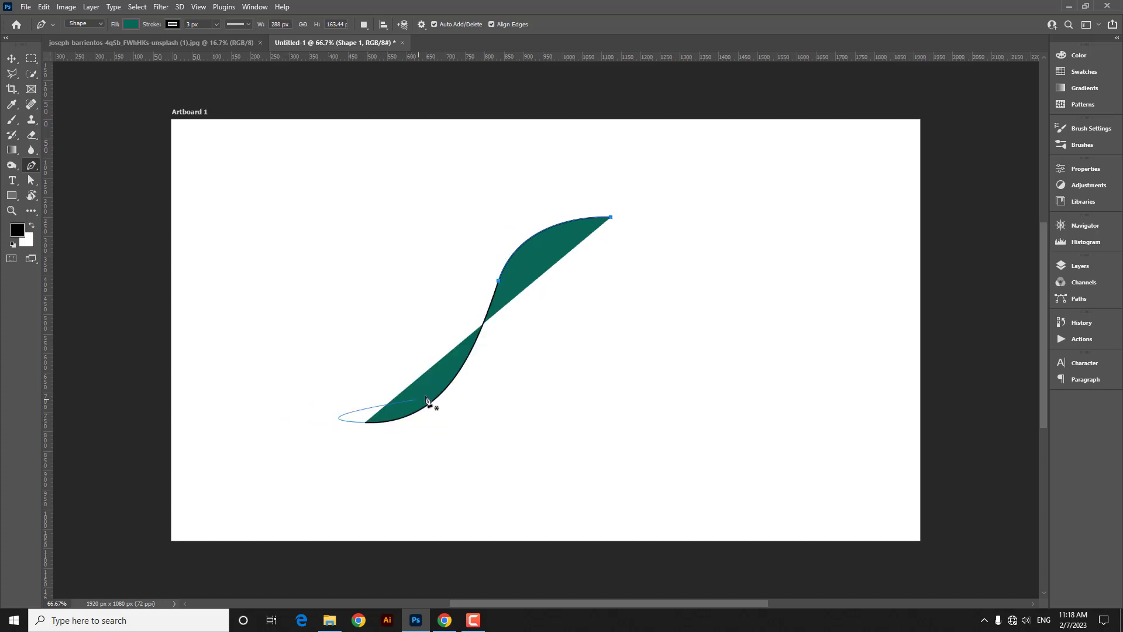
# Switch the Pen tool to Path mode and draw an open S-shaped path with three anchor points
pyautogui.click(85, 23)
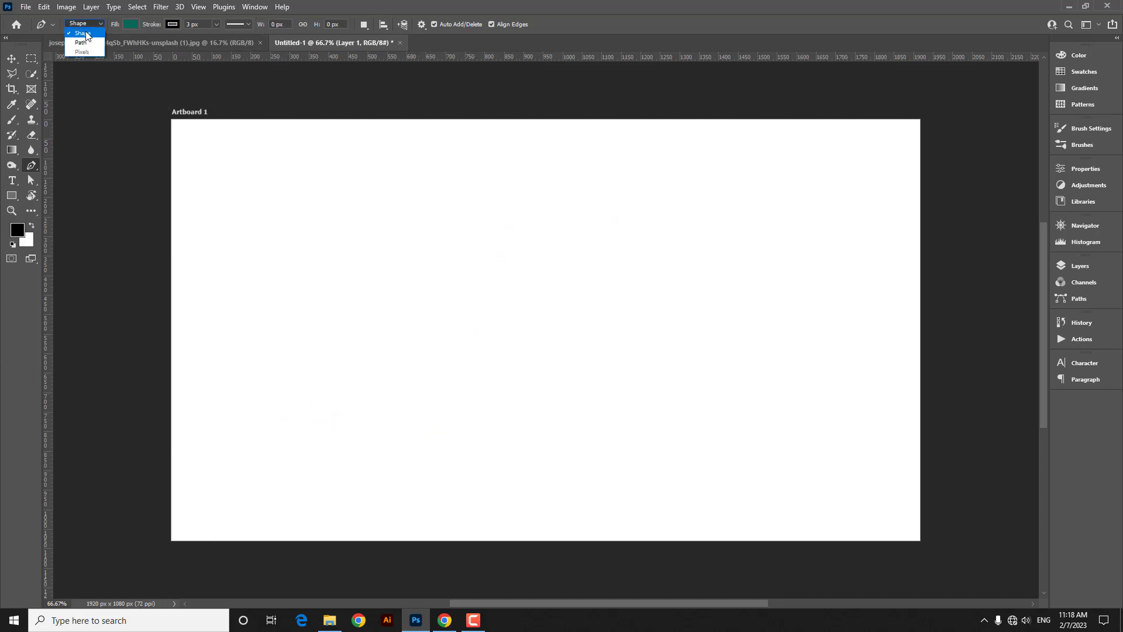
pyautogui.click(79, 39)
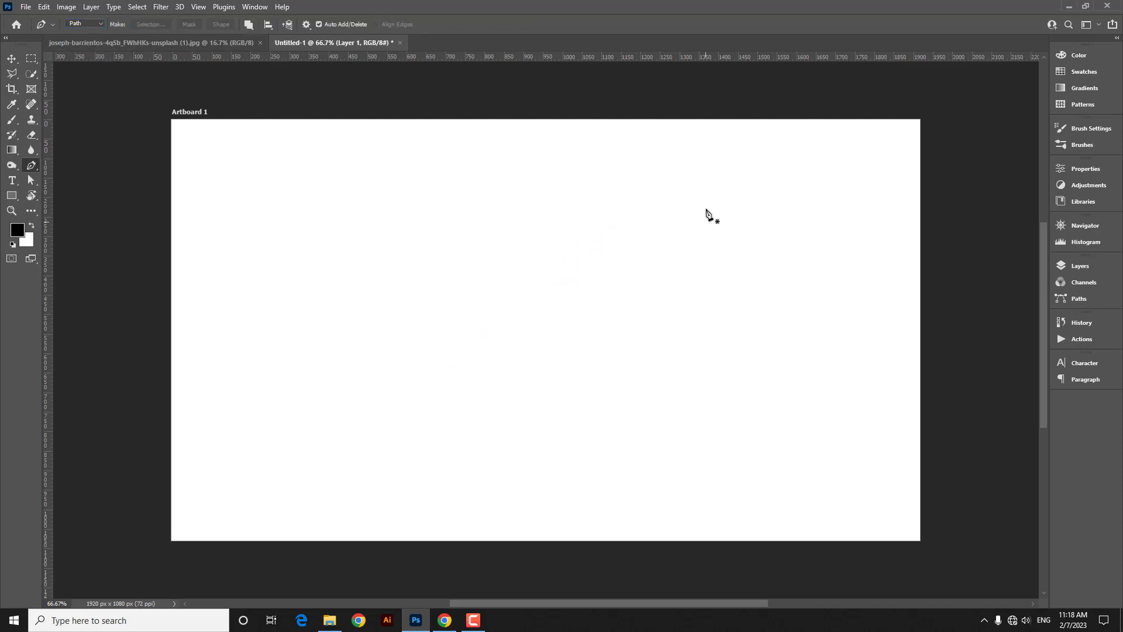
pyautogui.click(702, 200)
pyautogui.moveTo(549, 285); pyautogui.dragTo(516, 371)
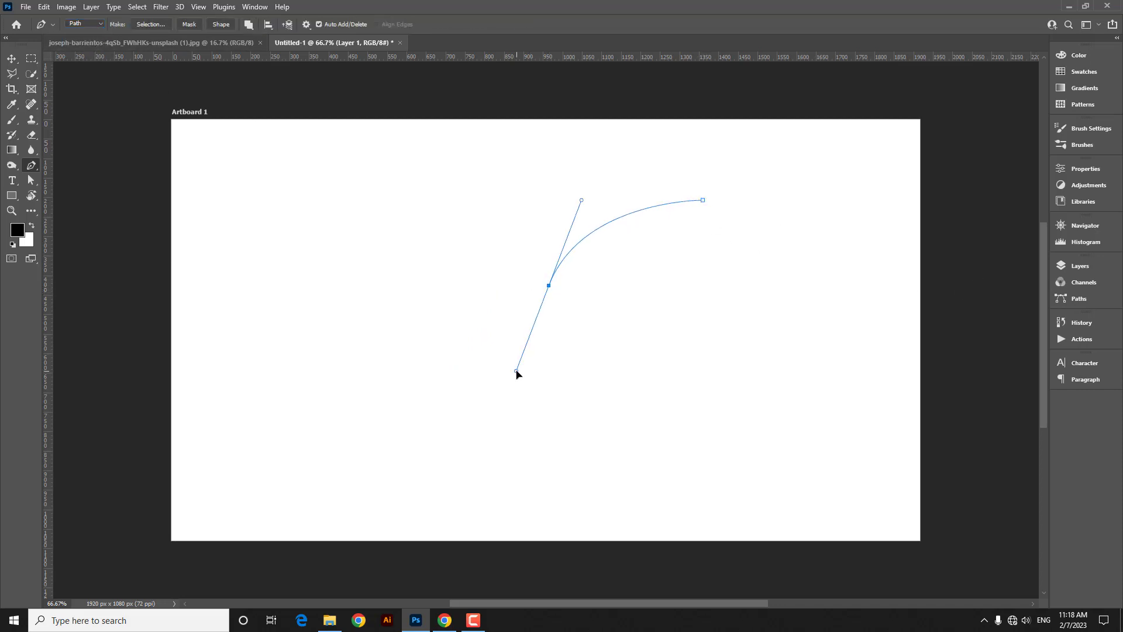
pyautogui.moveTo(415, 419); pyautogui.dragTo(338, 419)
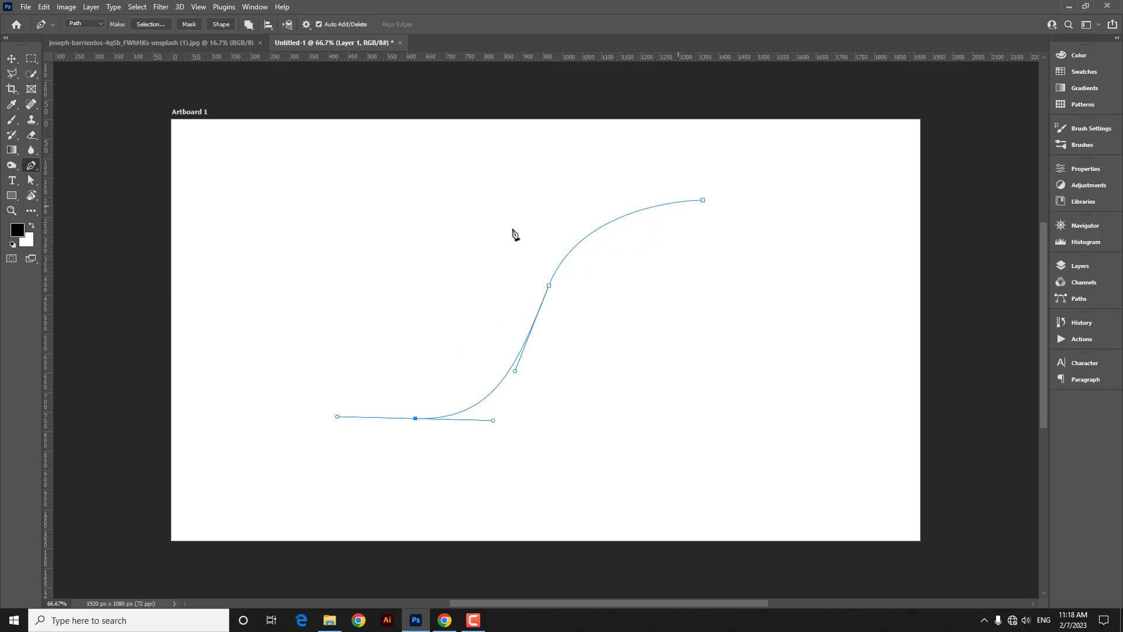
pyautogui.press('Return')
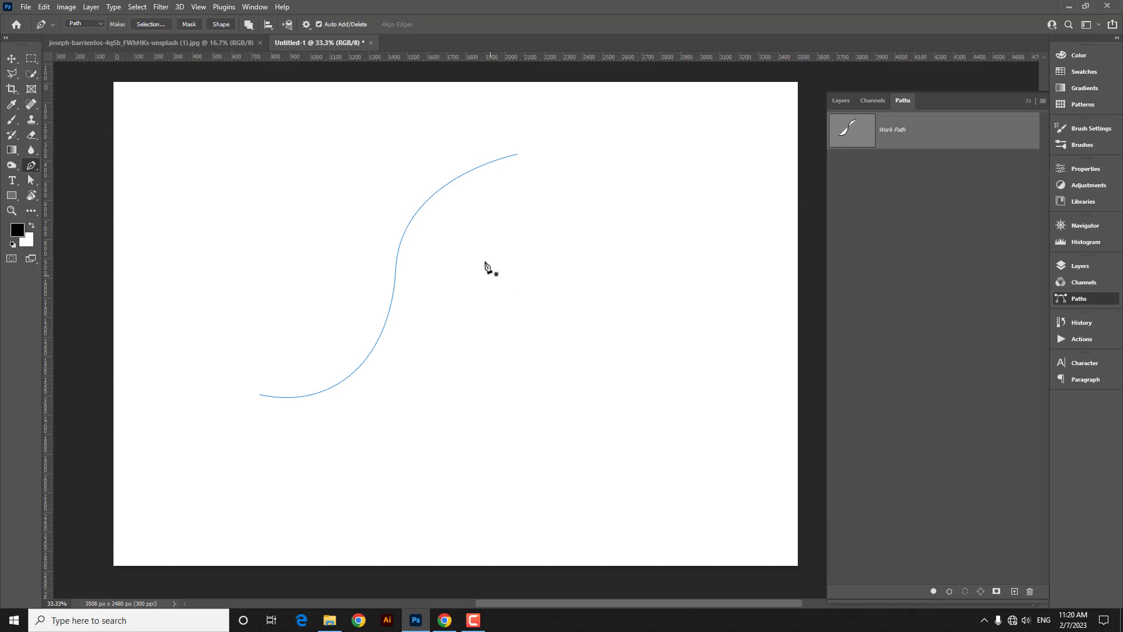
# Stroke the S-shaped path using the Brush as the tool, with Simulate Pressure off
pyautogui.rightClick(398, 255)
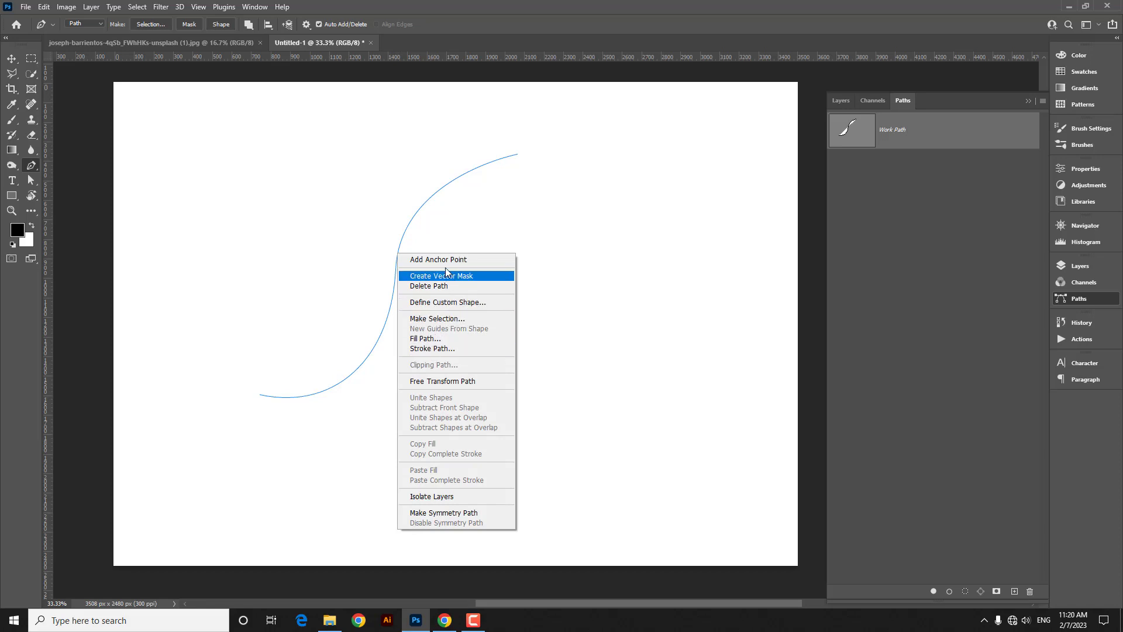
pyautogui.click(444, 349)
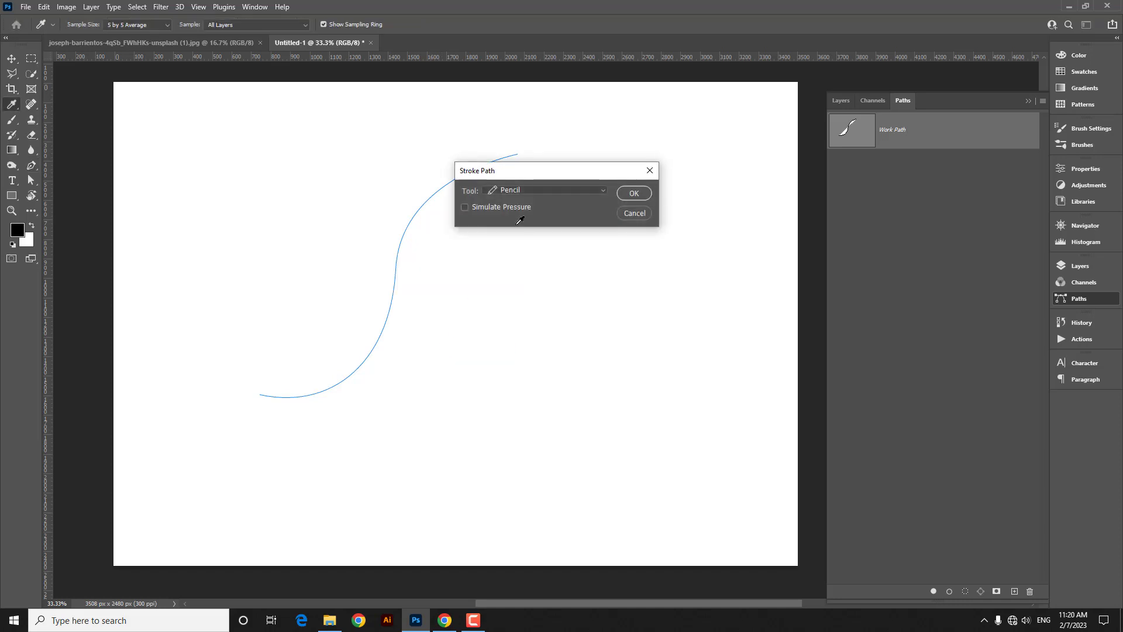
pyautogui.moveTo(536, 174); pyautogui.dragTo(502, 166)
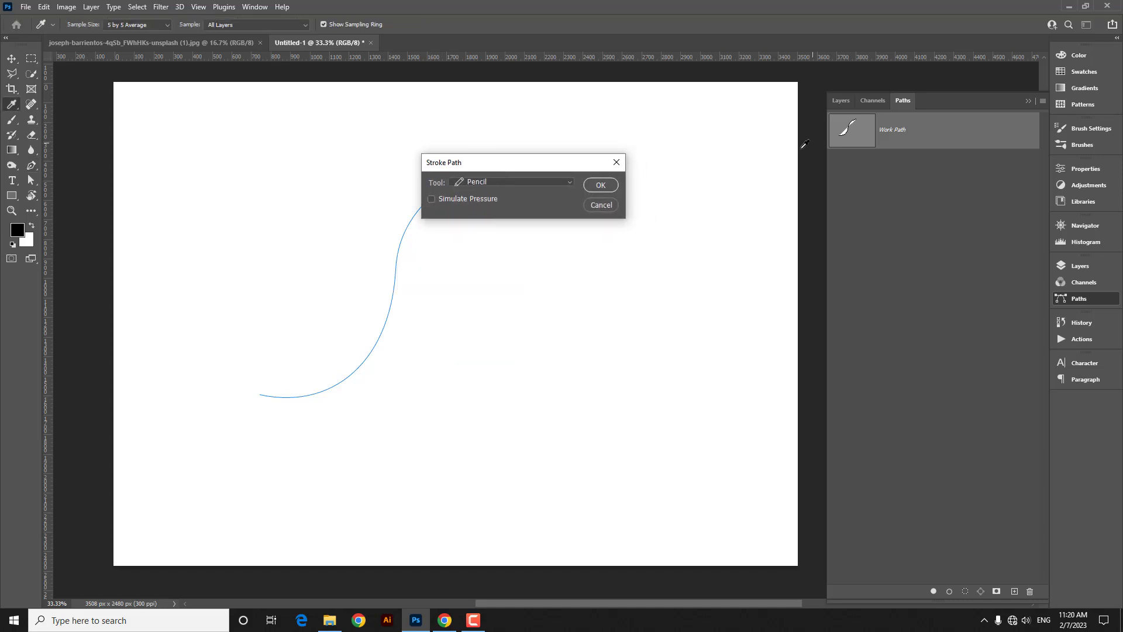
pyautogui.click(508, 182)
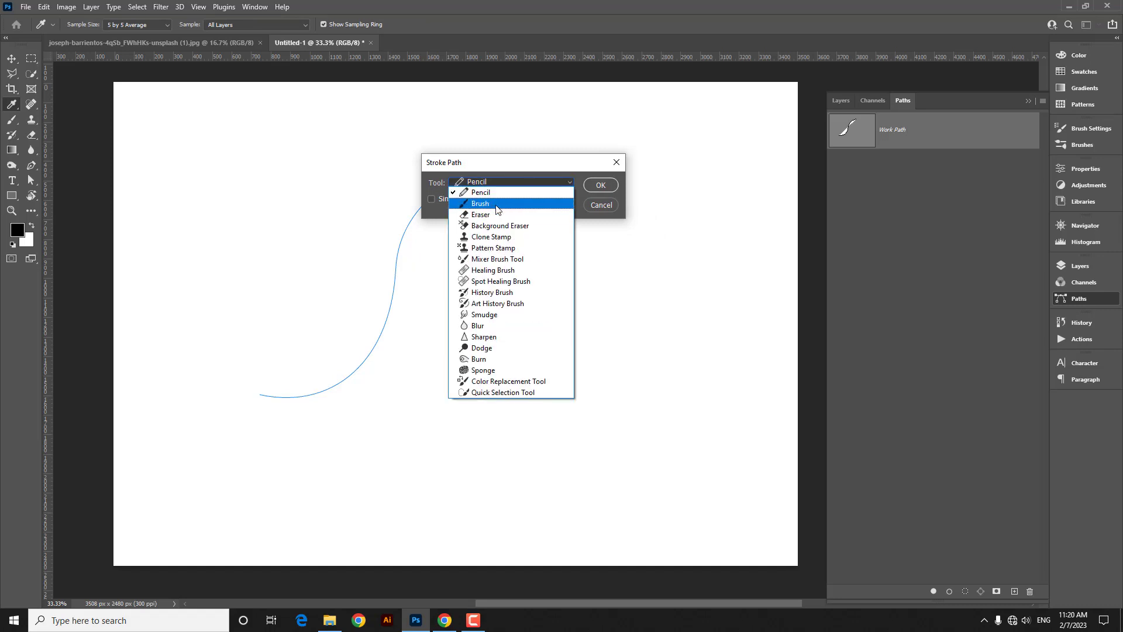
pyautogui.click(515, 167)
pyautogui.click(507, 184)
pyautogui.click(498, 207)
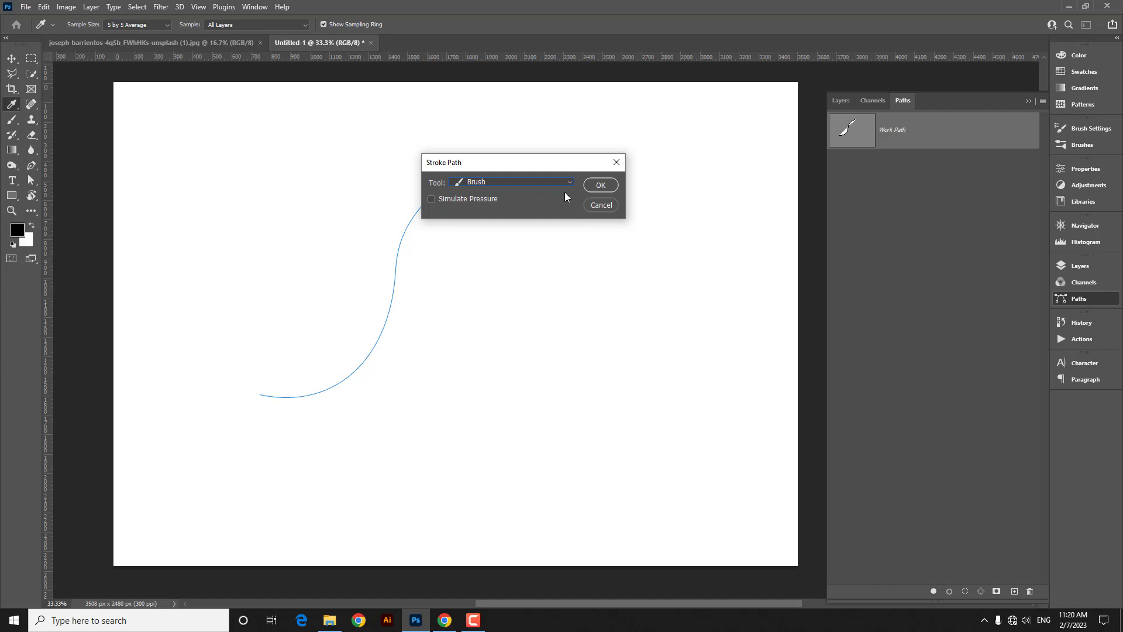
pyautogui.click(608, 189)
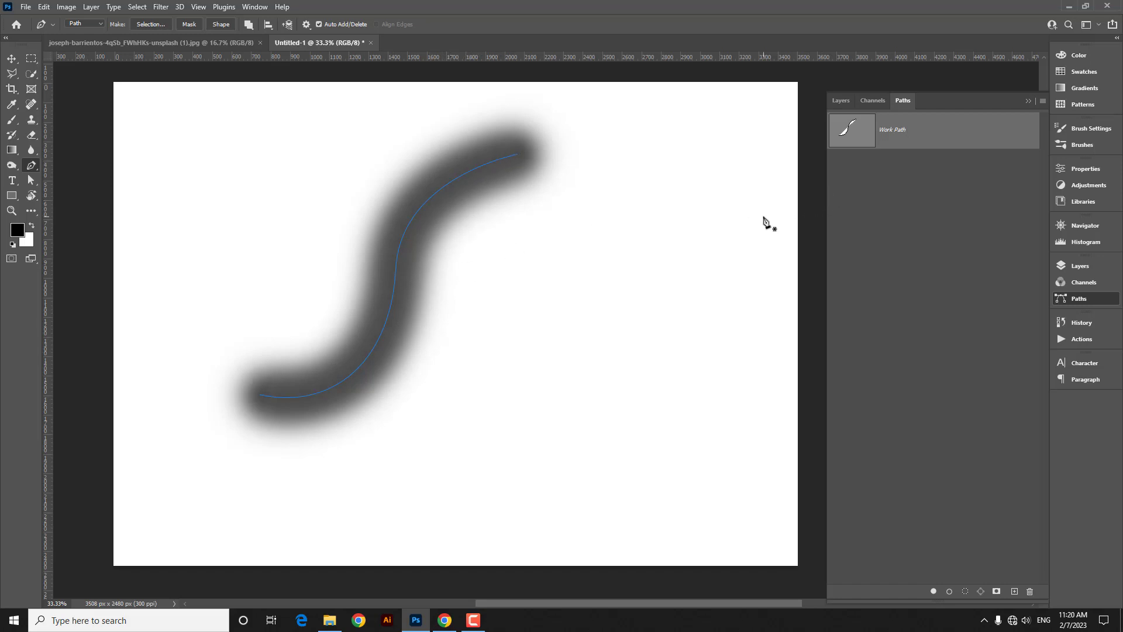
# Undo the thick brush stroke and the S-shaped path beneath it
pyautogui.hotkey('ctrl', 'z')
pyautogui.hotkey('ctrl', 'z')
pyautogui.hotkey('ctrl', 'z')
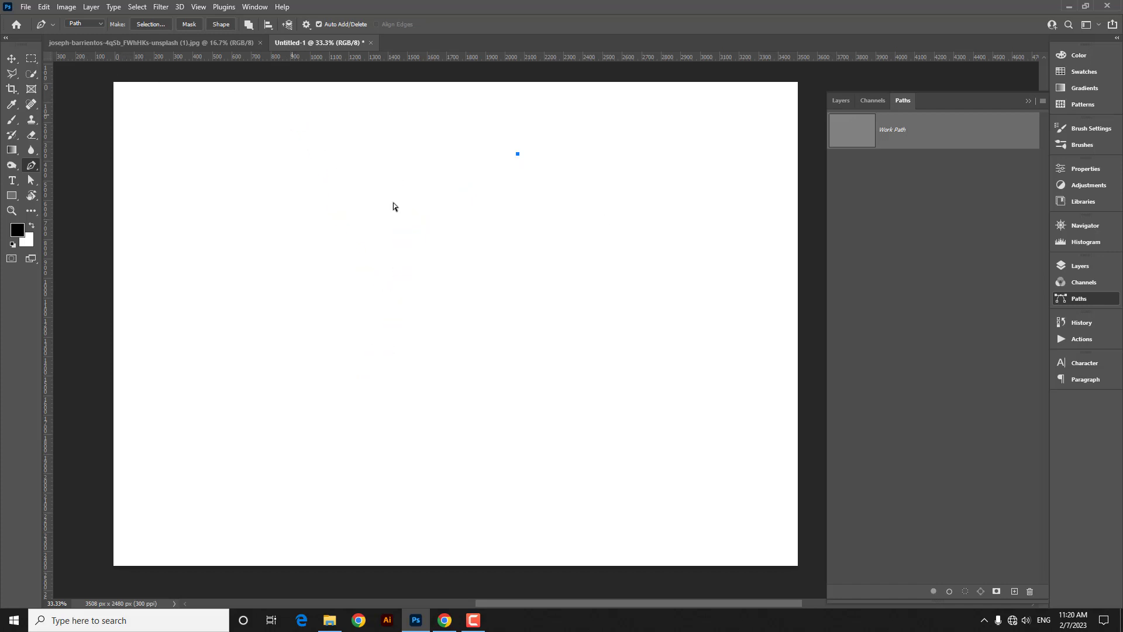
pyautogui.hotkey('ctrl', 'z')
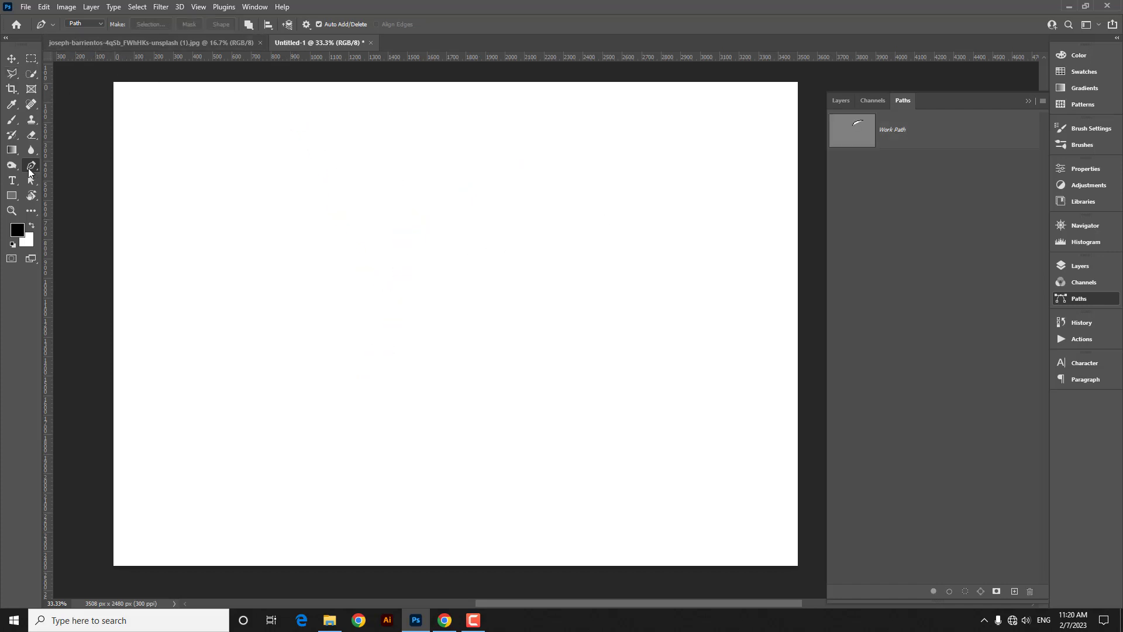
# Set the Brush tool to the Soft Round tip with 50% hardness and a size of 56 px
pyautogui.click(11, 119)
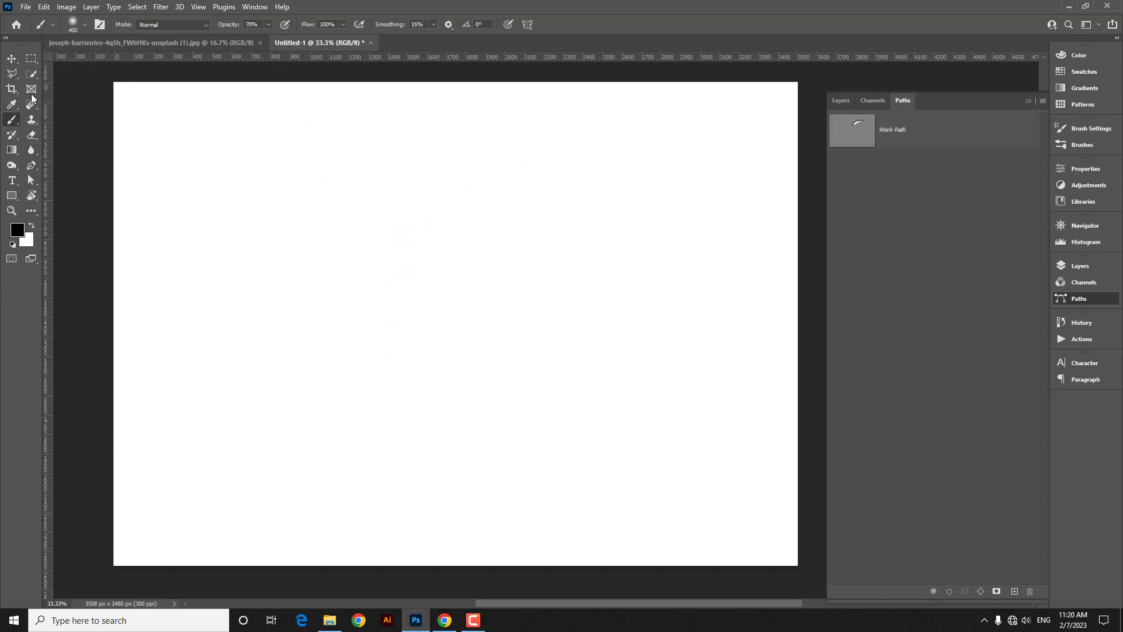
pyautogui.click(83, 24)
pyautogui.moveTo(66, 90)
pyautogui.mouseDown()
pyautogui.moveTo(114, 90)
pyautogui.moveTo(103, 89)
pyautogui.mouseUp()
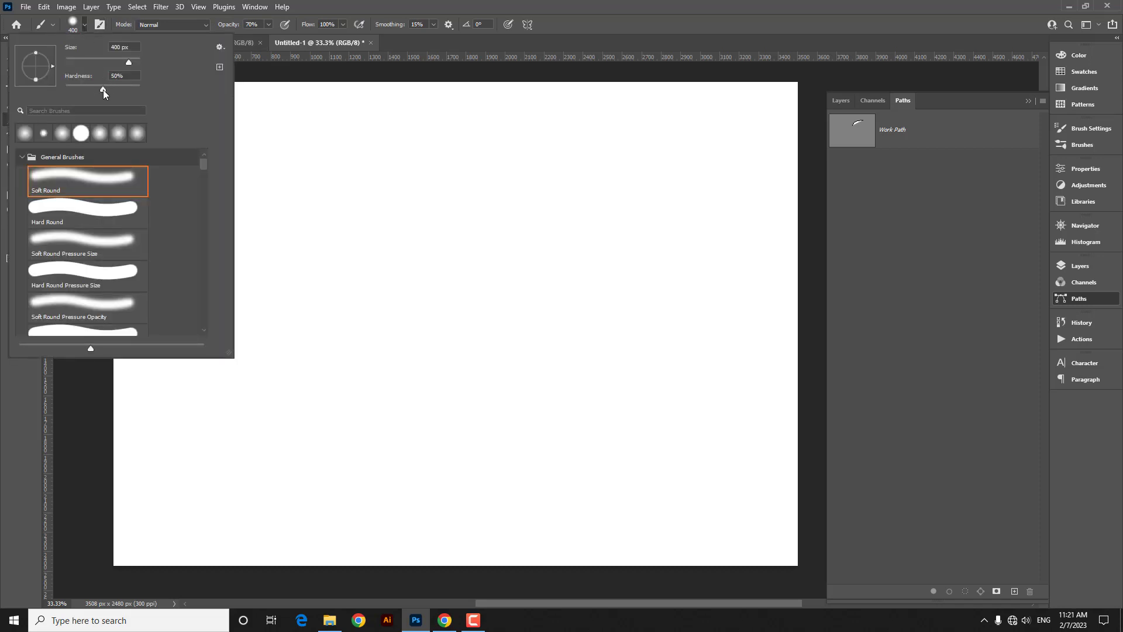
pyautogui.click(71, 217)
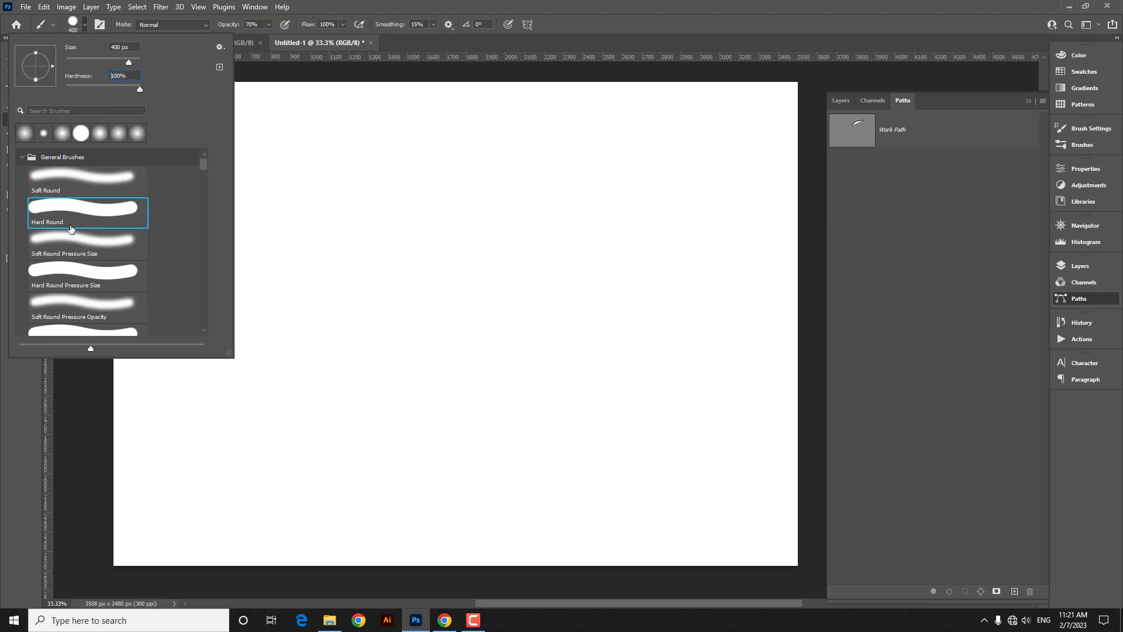
pyautogui.click(77, 180)
pyautogui.moveTo(65, 88); pyautogui.dragTo(105, 90)
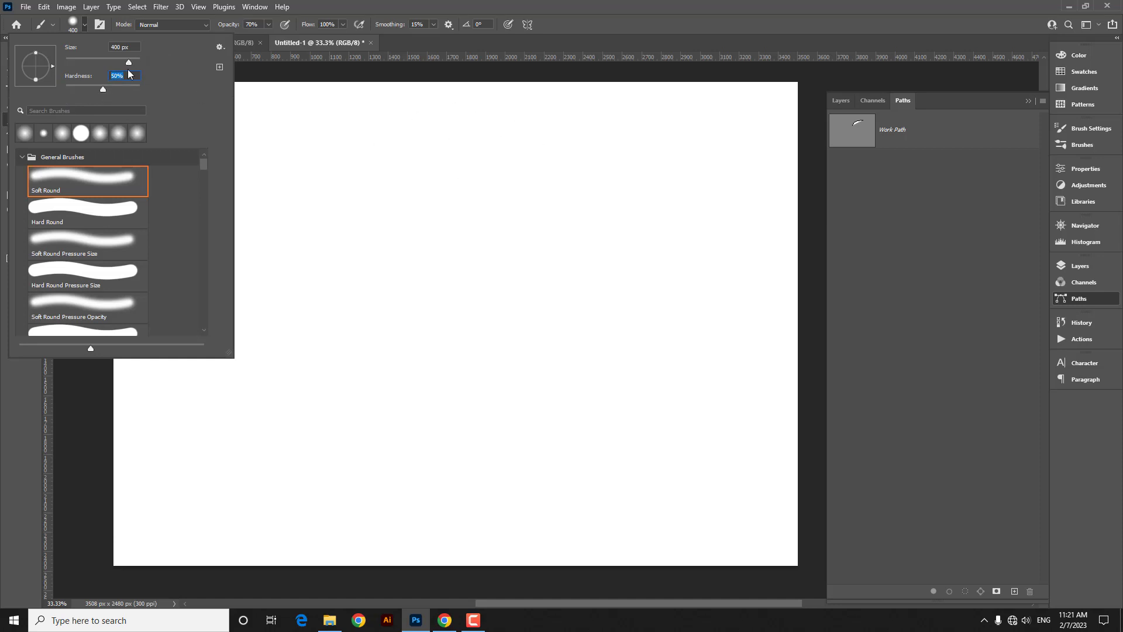
pyautogui.click(100, 64)
pyautogui.moveTo(75, 60); pyautogui.dragTo(86, 61)
pyautogui.click(587, 50)
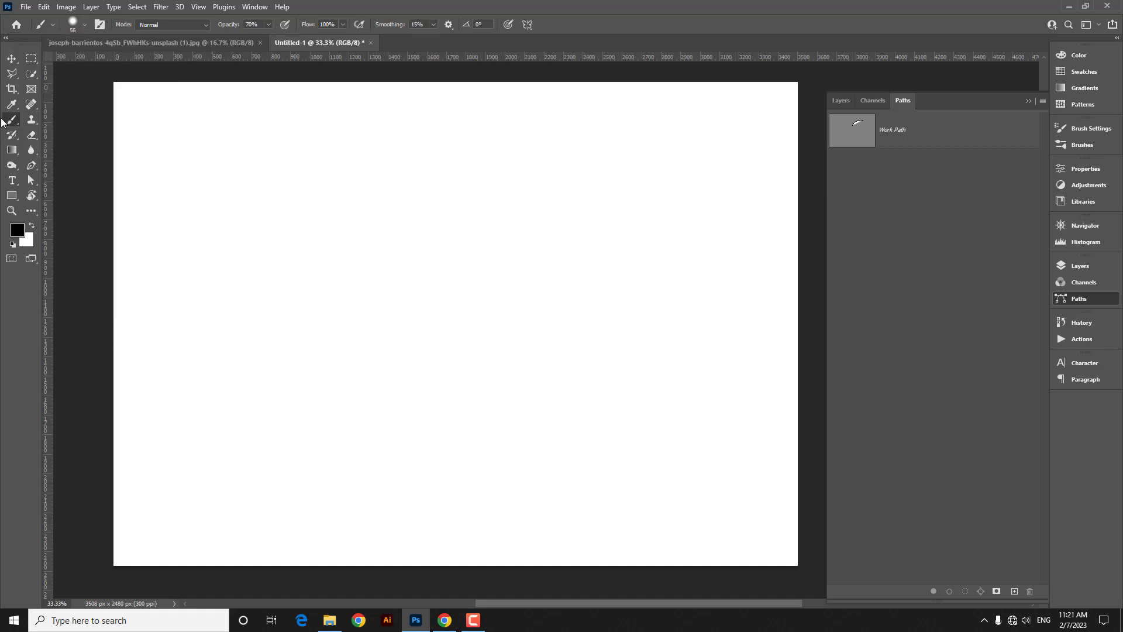
# Draw a new open S-shaped path with the Pen tool across the middle of the canvas and select its work path
pyautogui.click(32, 165)
pyautogui.click(558, 181)
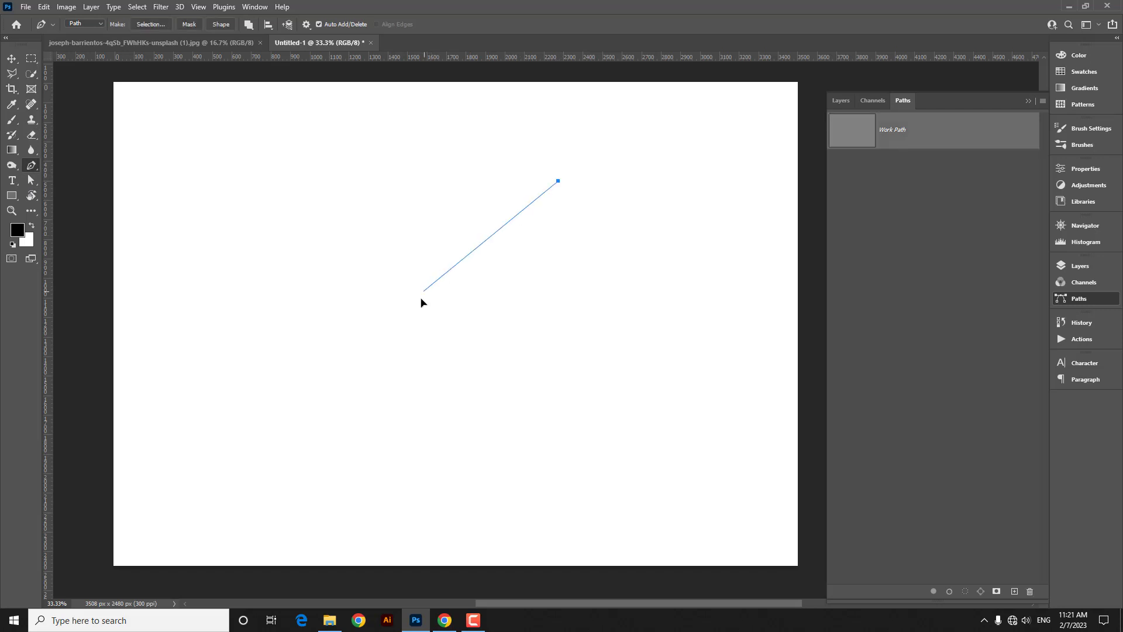
pyautogui.moveTo(424, 291); pyautogui.dragTo(381, 430)
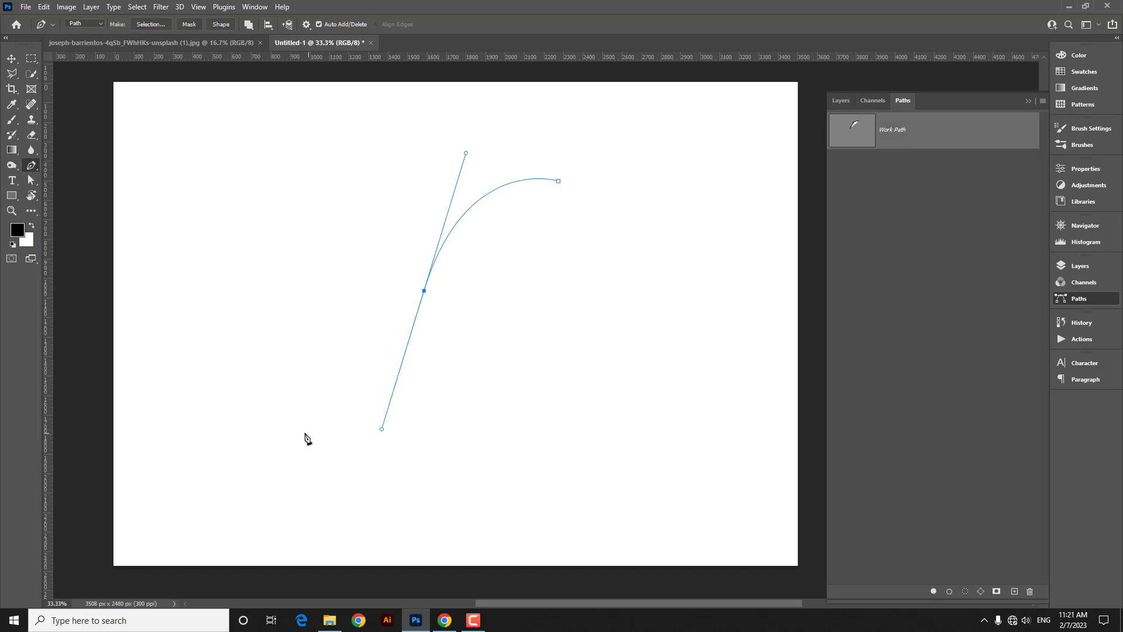
pyautogui.moveTo(305, 433); pyautogui.dragTo(255, 444)
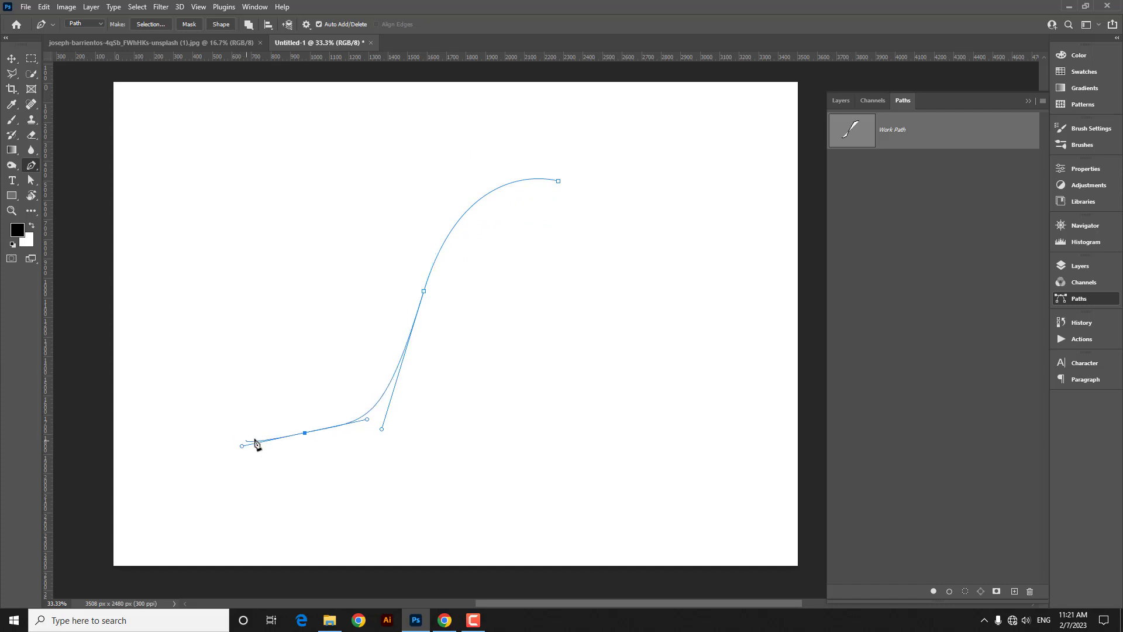
pyautogui.click(988, 181)
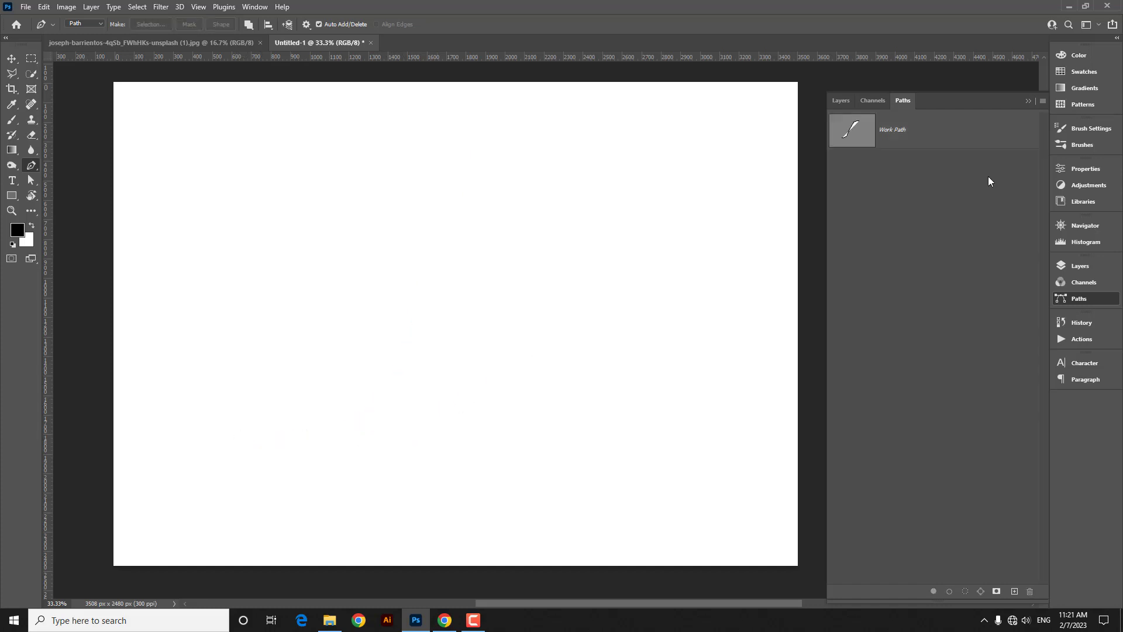
pyautogui.click(851, 133)
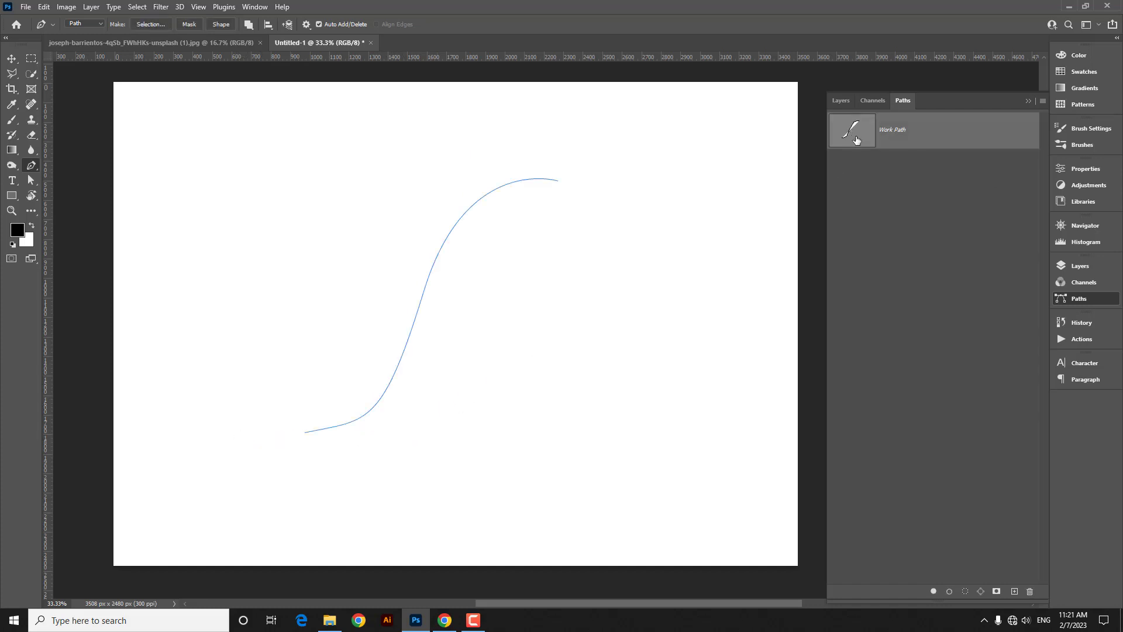
# Stroke the selected path with the Brush, Simulate Pressure off, and delete the work path
pyautogui.rightClick(425, 286)
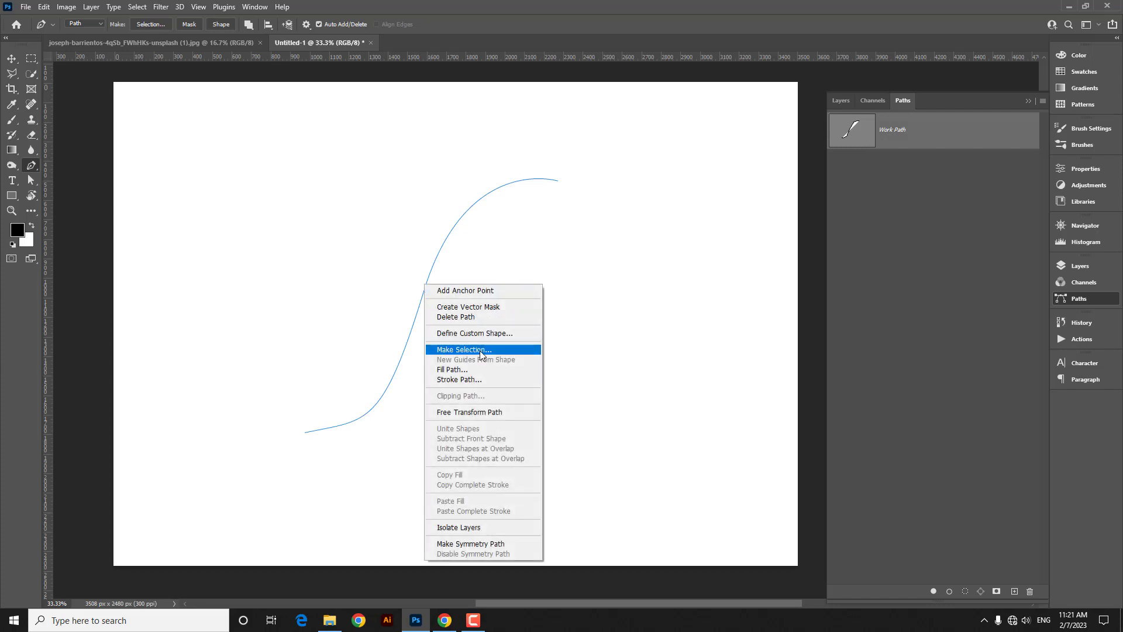
pyautogui.click(470, 380)
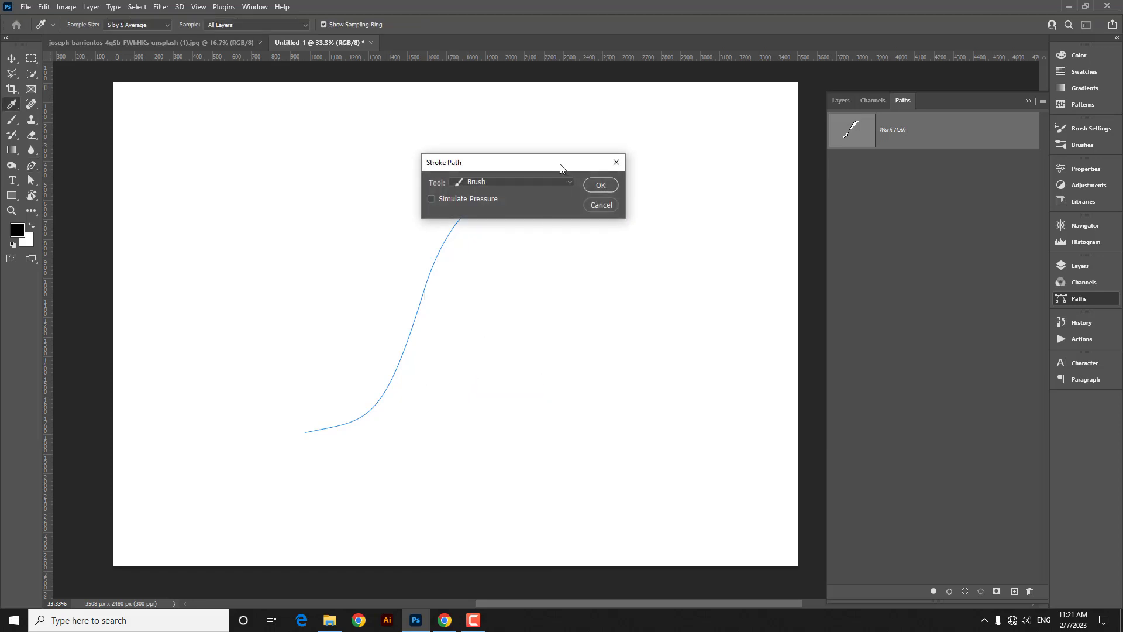
pyautogui.click(600, 186)
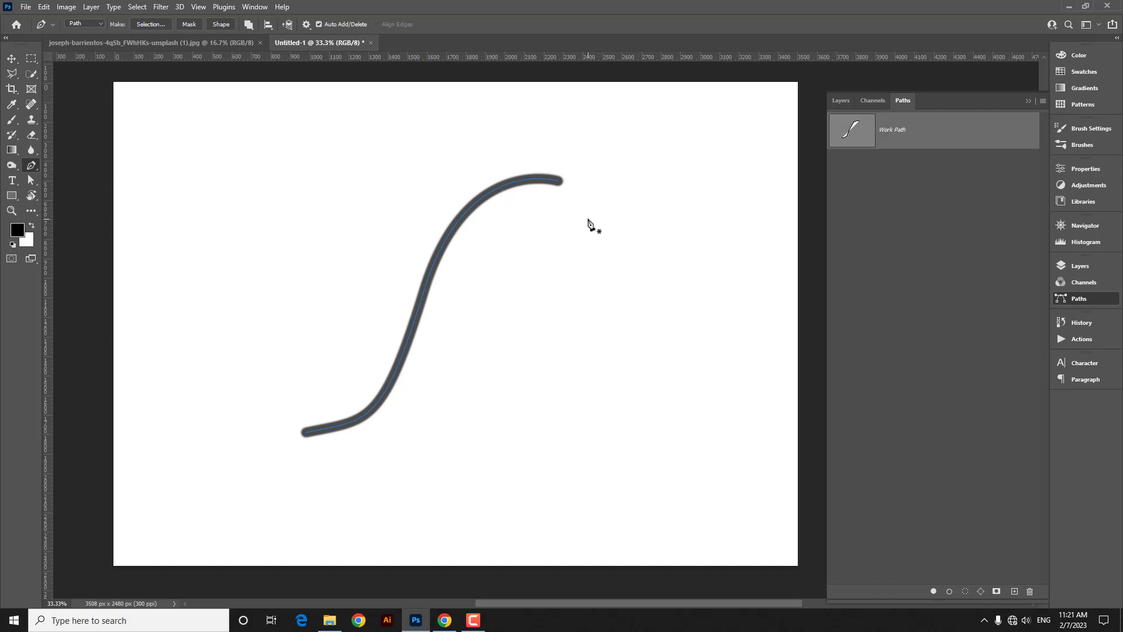
pyautogui.press('Delete')
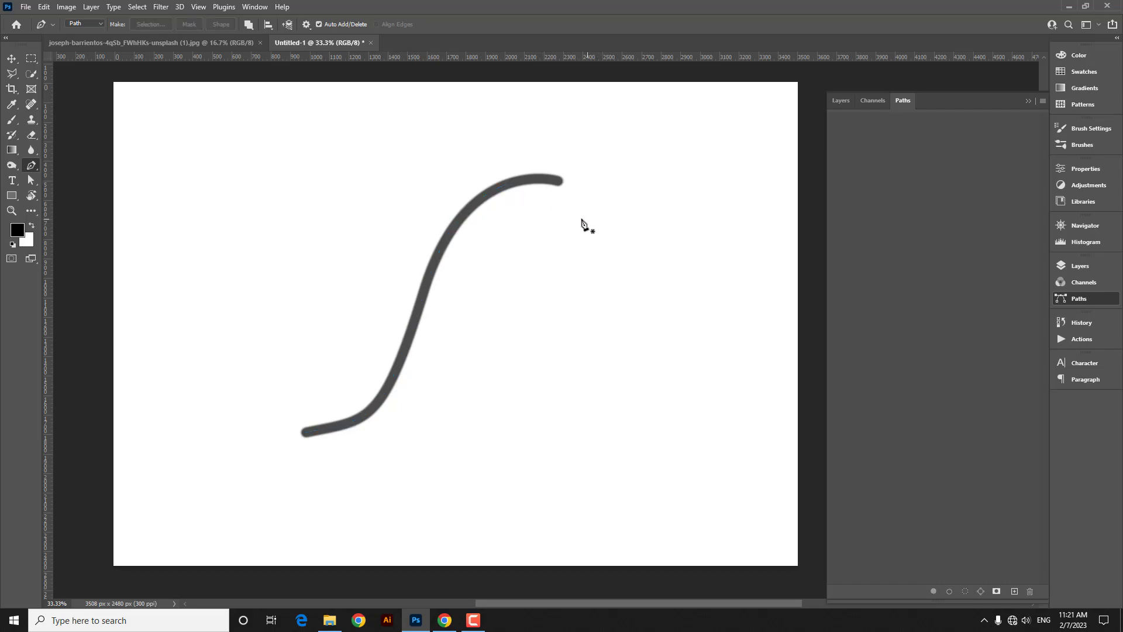
# Show the document's layers and undo the work path deletion and the brush stroke
pyautogui.click(840, 101)
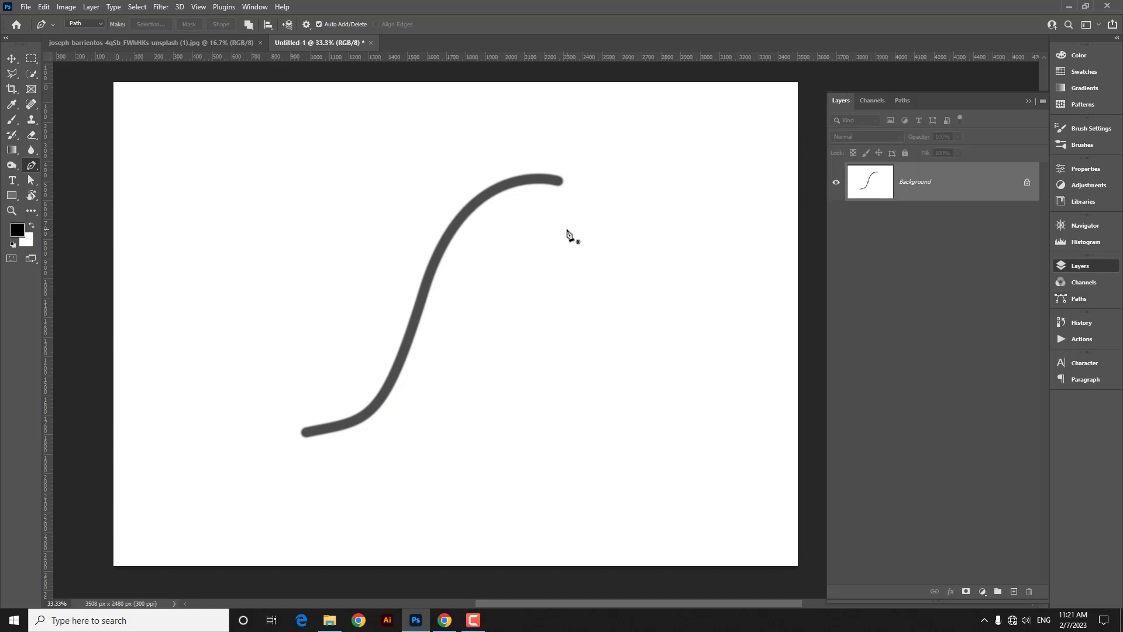
pyautogui.hotkey('ctrl', 'z')
pyautogui.hotkey('ctrl', 'z')
pyautogui.hotkey('ctrl', 'z')
pyautogui.hotkey('ctrl', 'z')
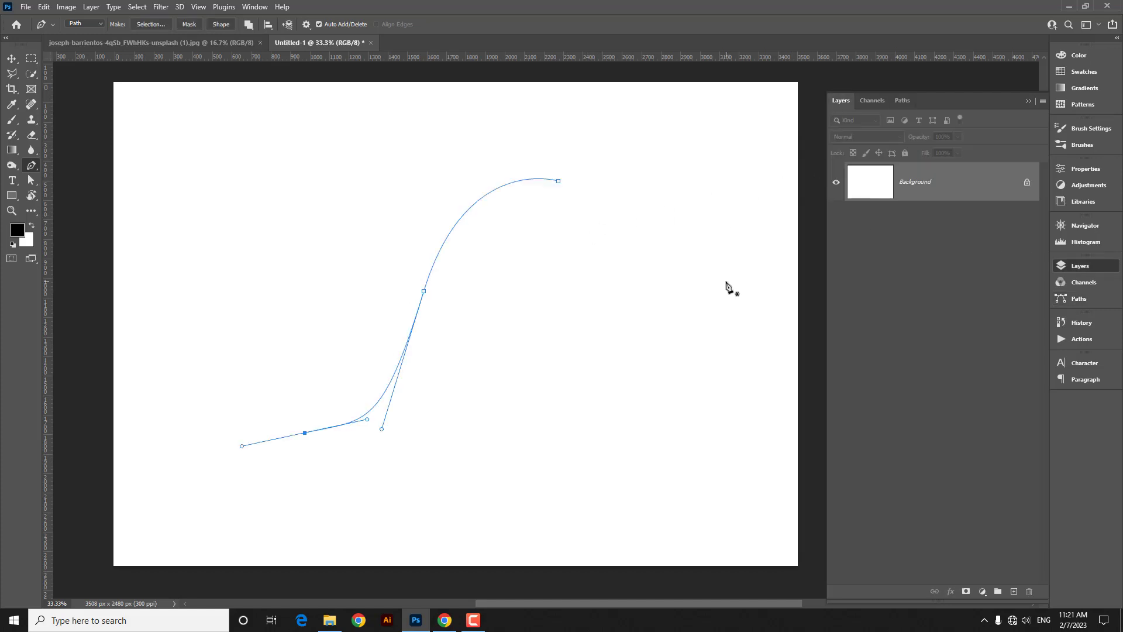
# Draw an open S-shaped path with three anchor points across the middle of the canvas and select its work path
pyautogui.click(560, 162)
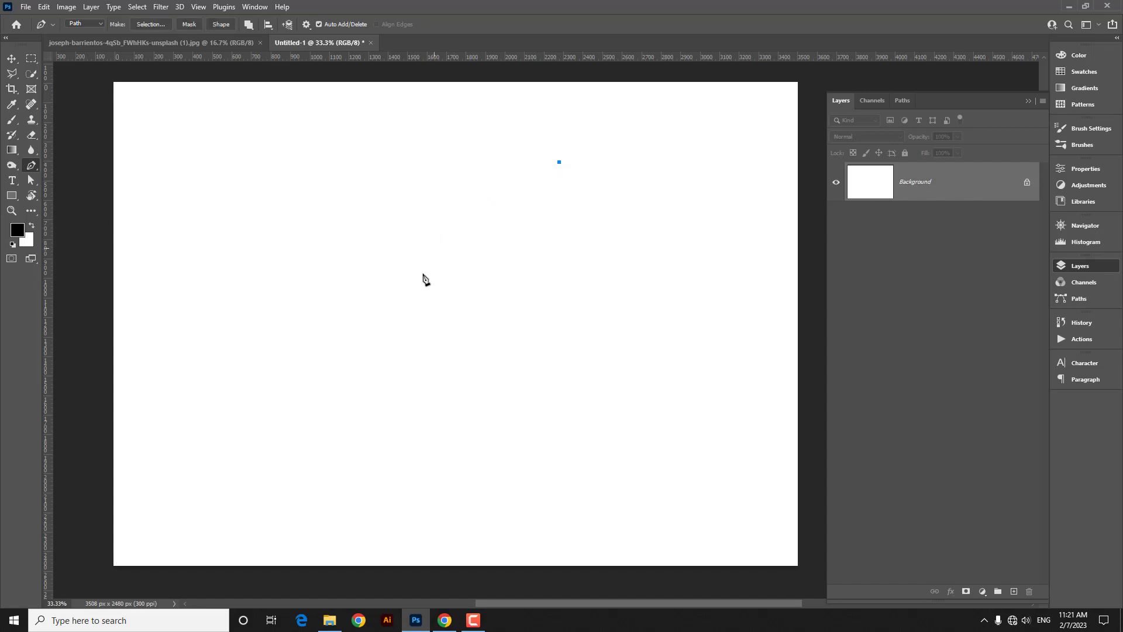
pyautogui.moveTo(420, 286); pyautogui.dragTo(402, 395)
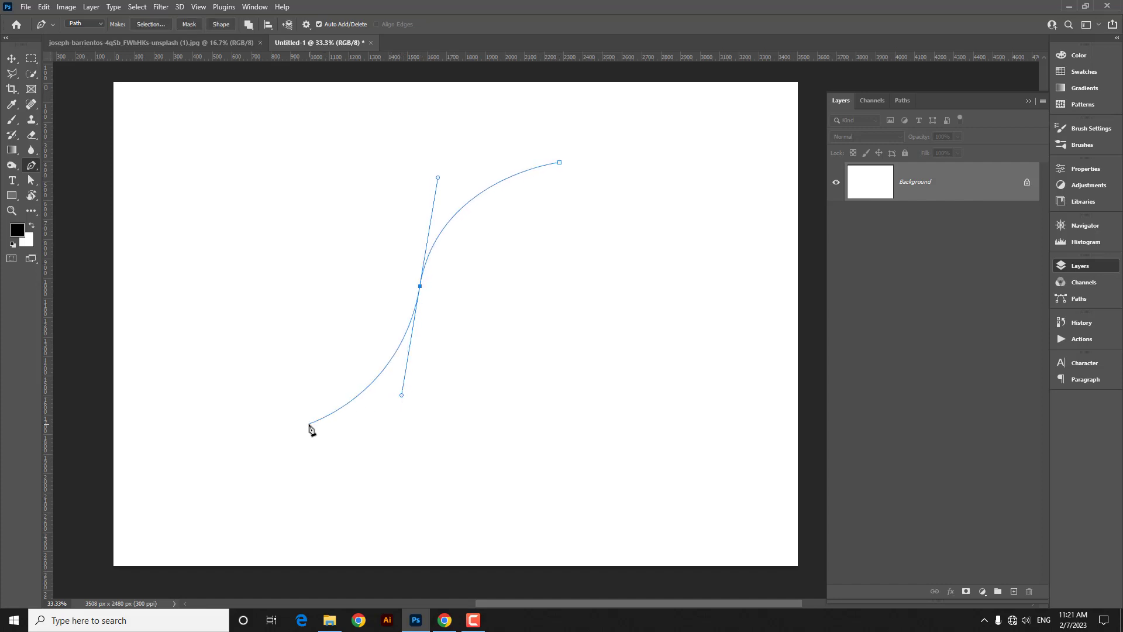
pyautogui.moveTo(309, 424); pyautogui.dragTo(273, 431)
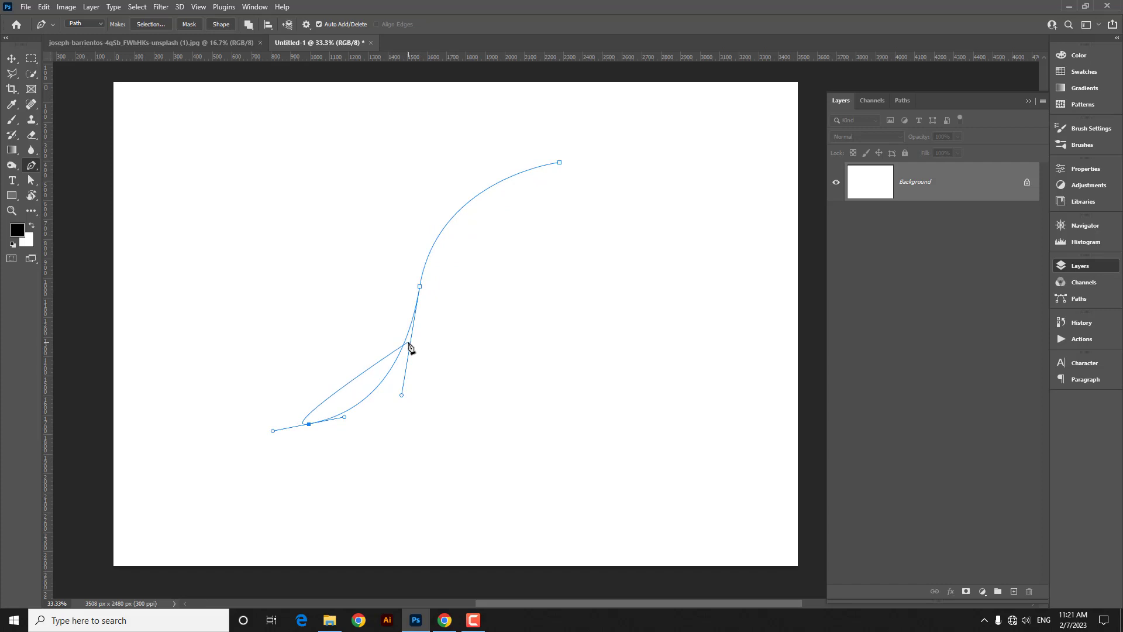
pyautogui.press('Escape')
pyautogui.click(903, 102)
pyautogui.click(857, 138)
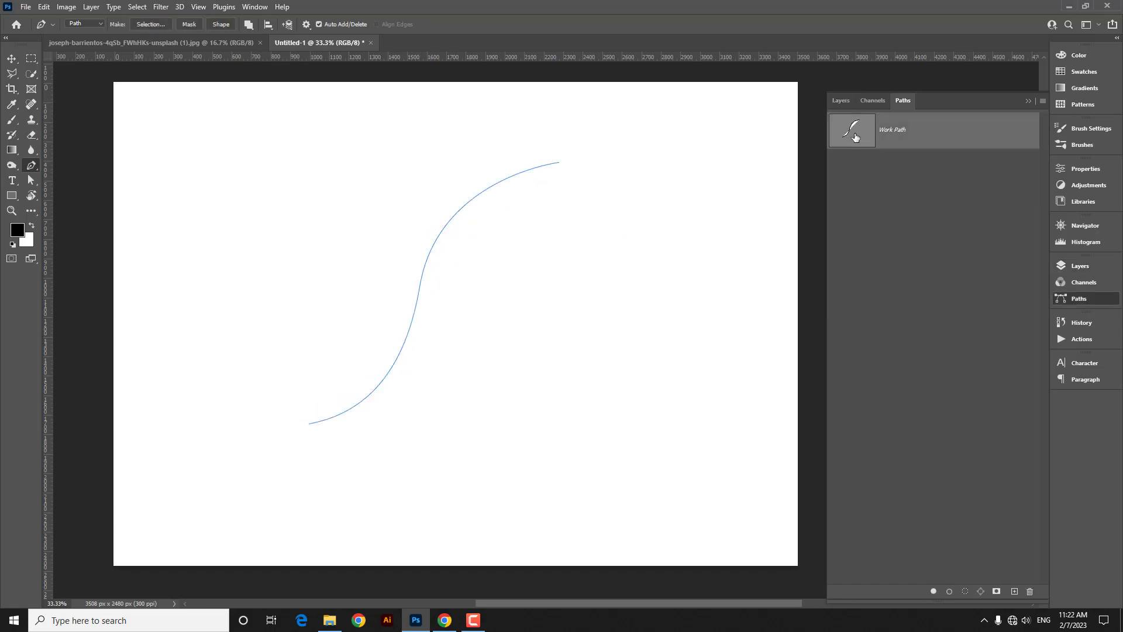
# Stroke the S-shaped path with the Brush, leaving Simulate Pressure off
pyautogui.rightClick(422, 276)
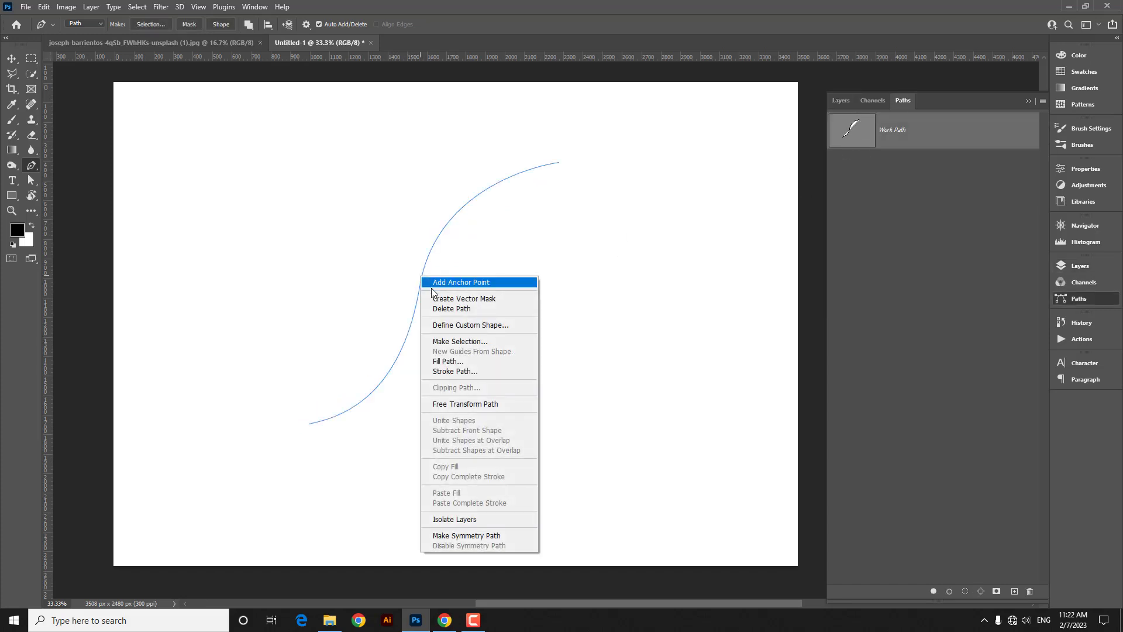
pyautogui.rightClick(439, 240)
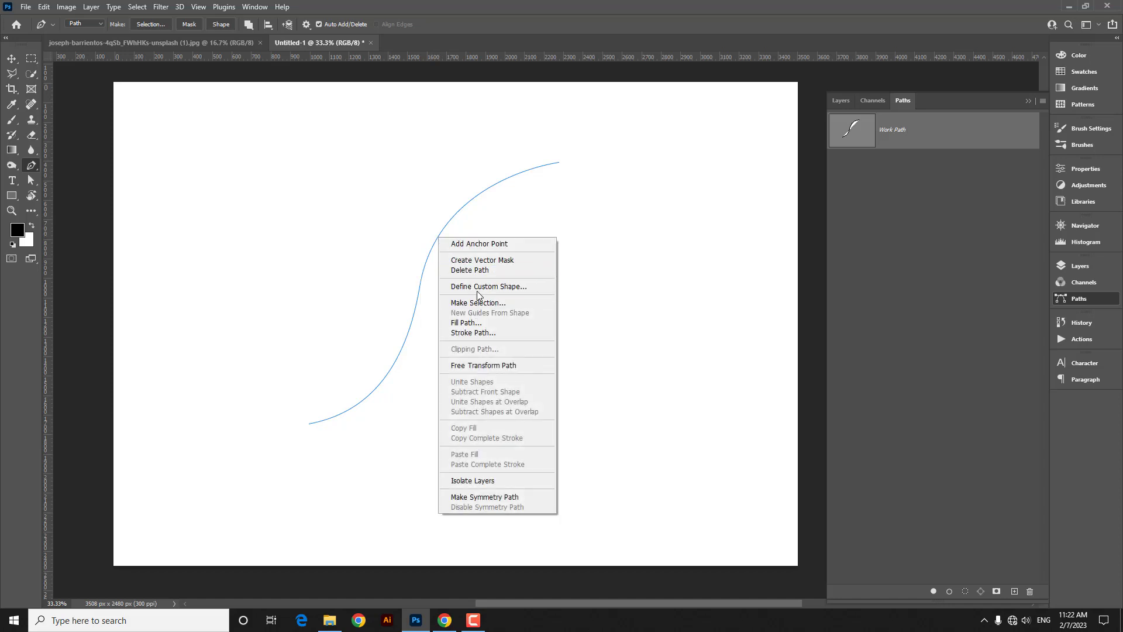
pyautogui.click(472, 332)
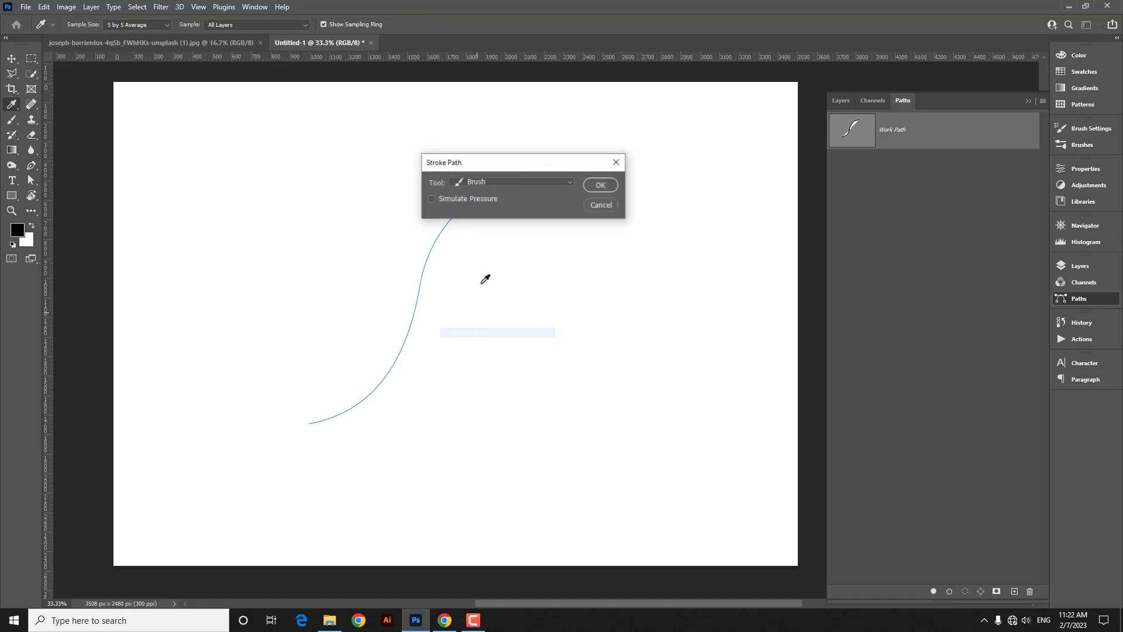
pyautogui.click(594, 185)
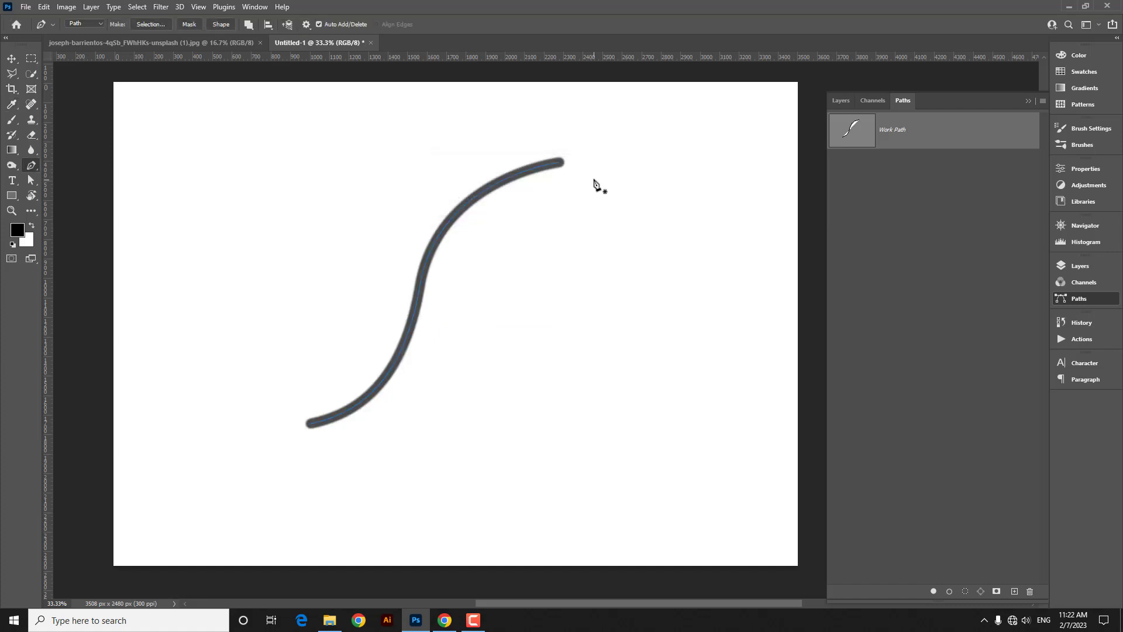
# Undo the brush stroke, delete the S-shaped work path and show the document's layers
pyautogui.hotkey('ctrl', 'z')
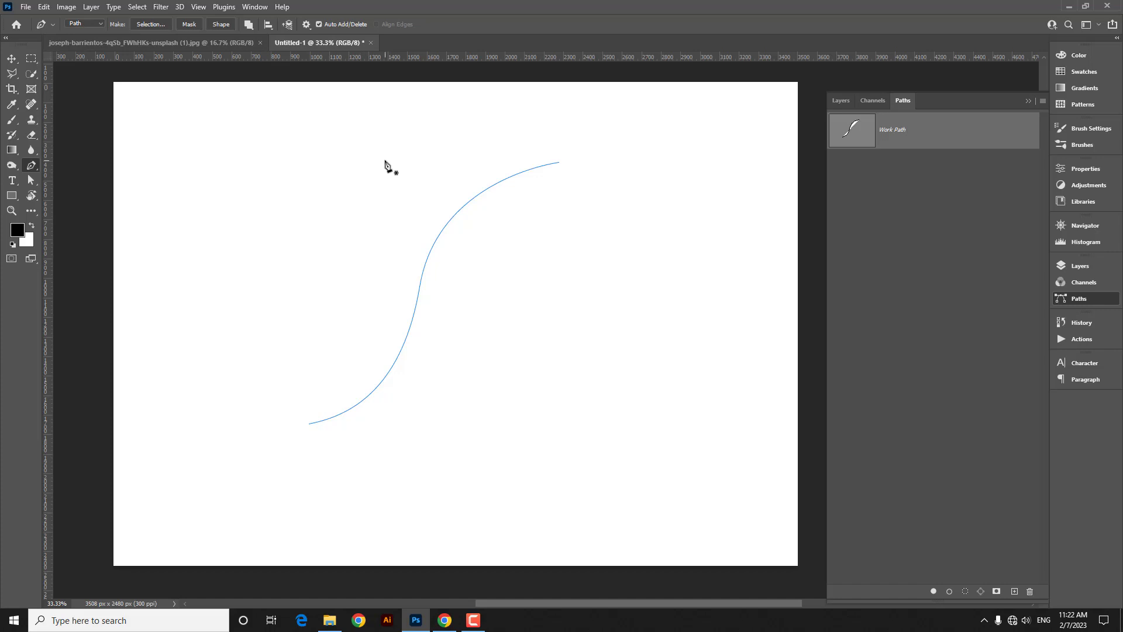
pyautogui.press('Delete')
pyautogui.click(840, 101)
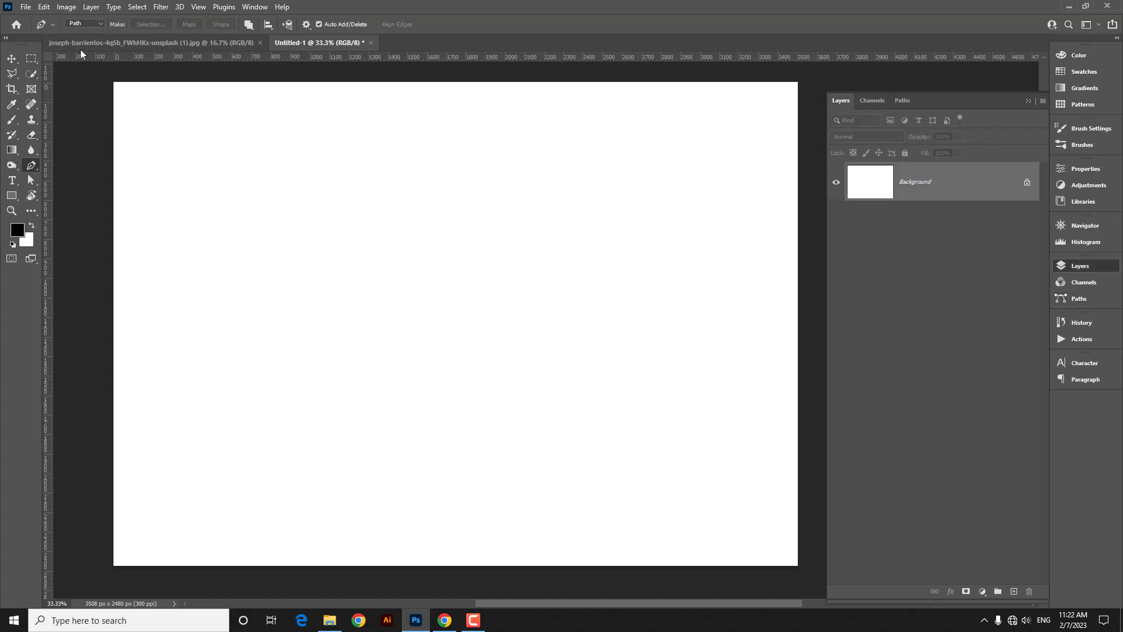
# Try a recently used soft brush at 56 px and 8% hardness with a test stroke on the canvas, and undo it
pyautogui.click(12, 119)
pyautogui.click(85, 25)
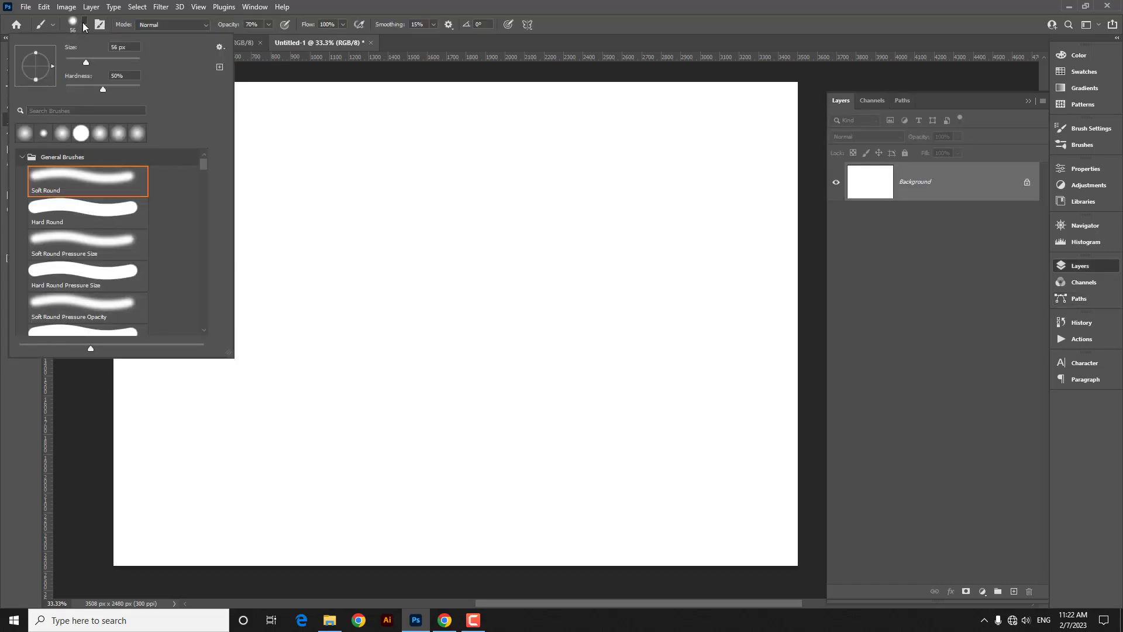
pyautogui.click(85, 24)
pyautogui.rightClick(399, 185)
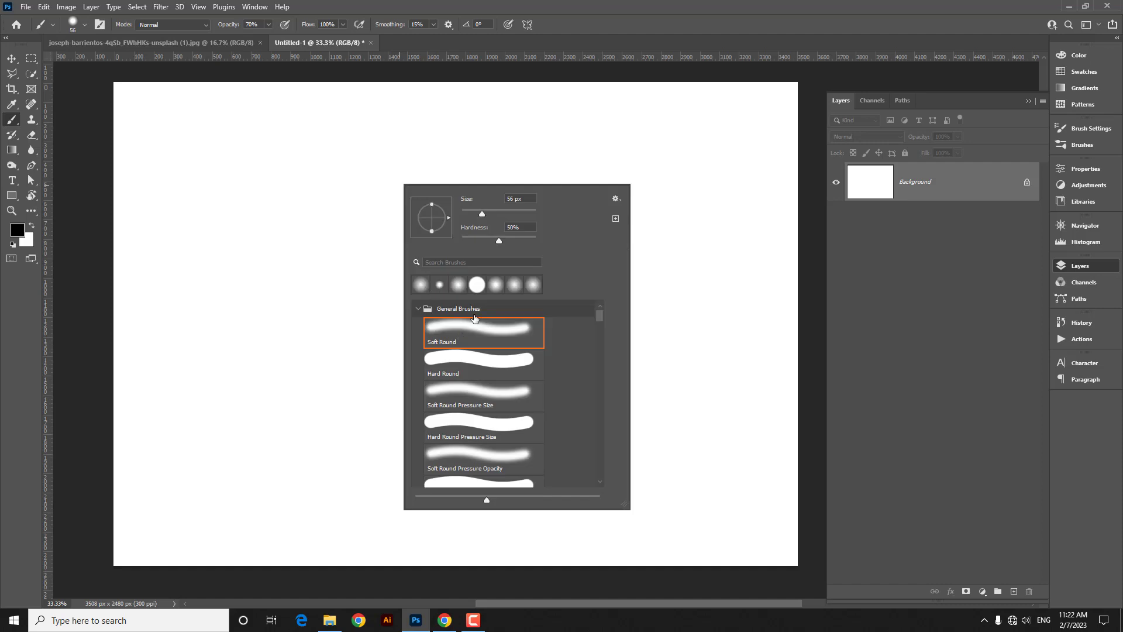
pyautogui.click(458, 287)
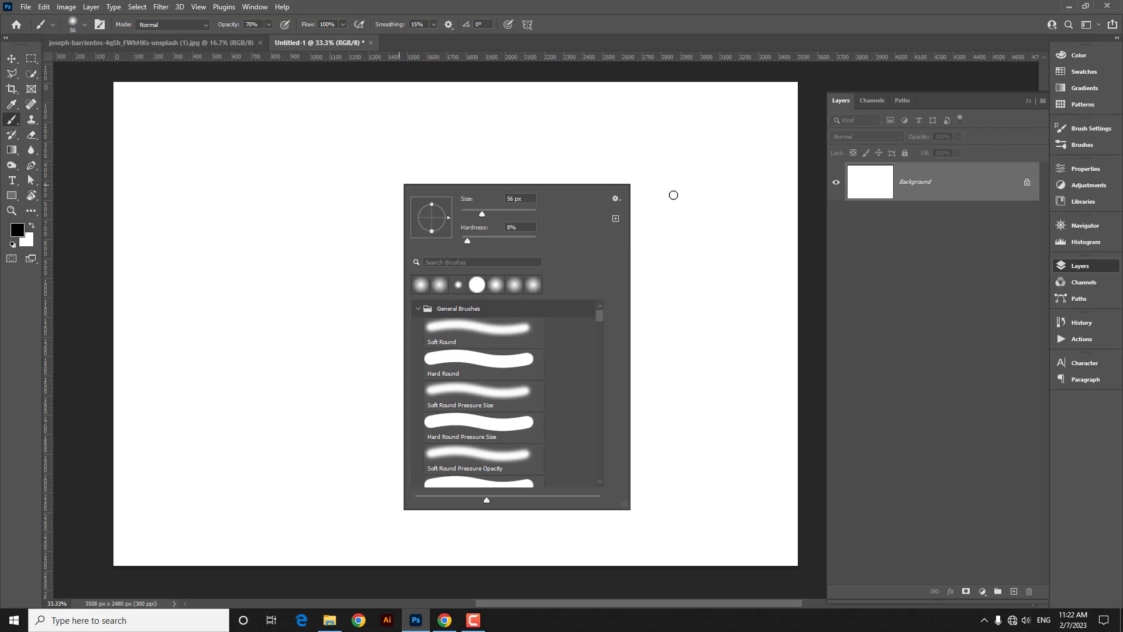
pyautogui.moveTo(672, 194); pyautogui.dragTo(651, 262)
pyautogui.hotkey('ctrl', 'z')
# Set the Brush tool to the Soft Round Pressure Size preset at 56 px with 0% hardness
pyautogui.rightClick(452, 241)
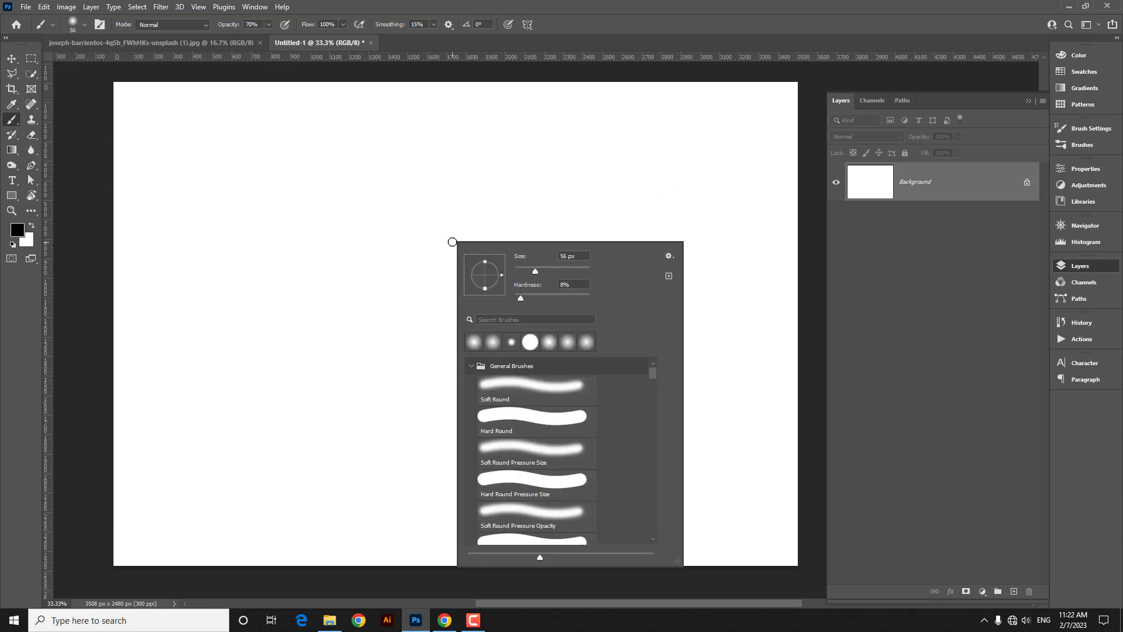
pyautogui.click(669, 255)
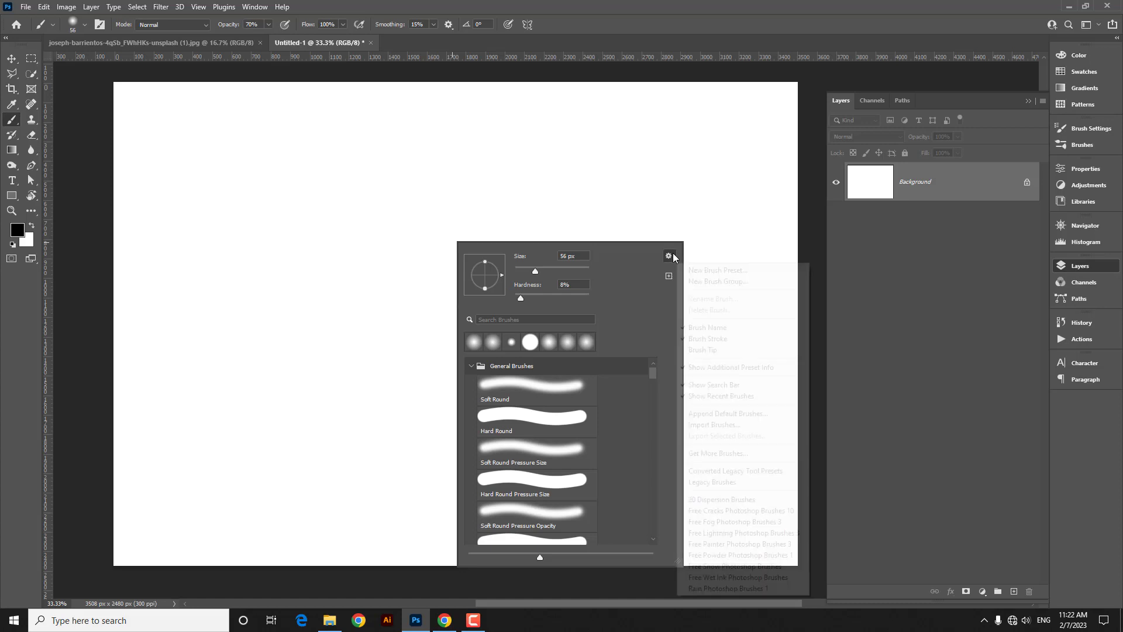
pyautogui.click(652, 368)
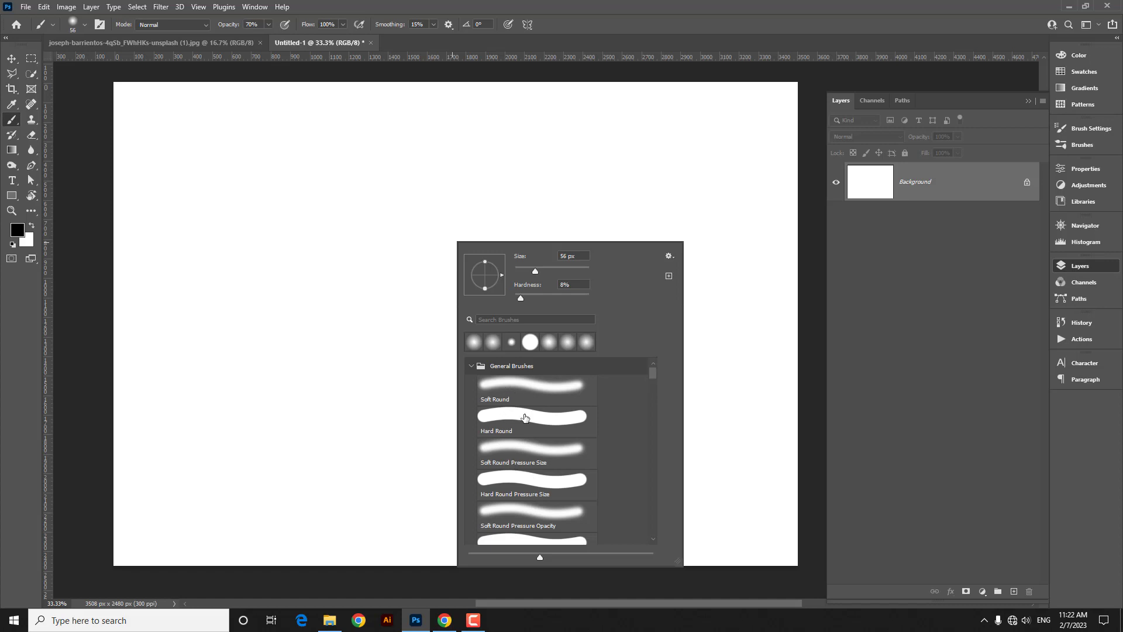
pyautogui.click(524, 454)
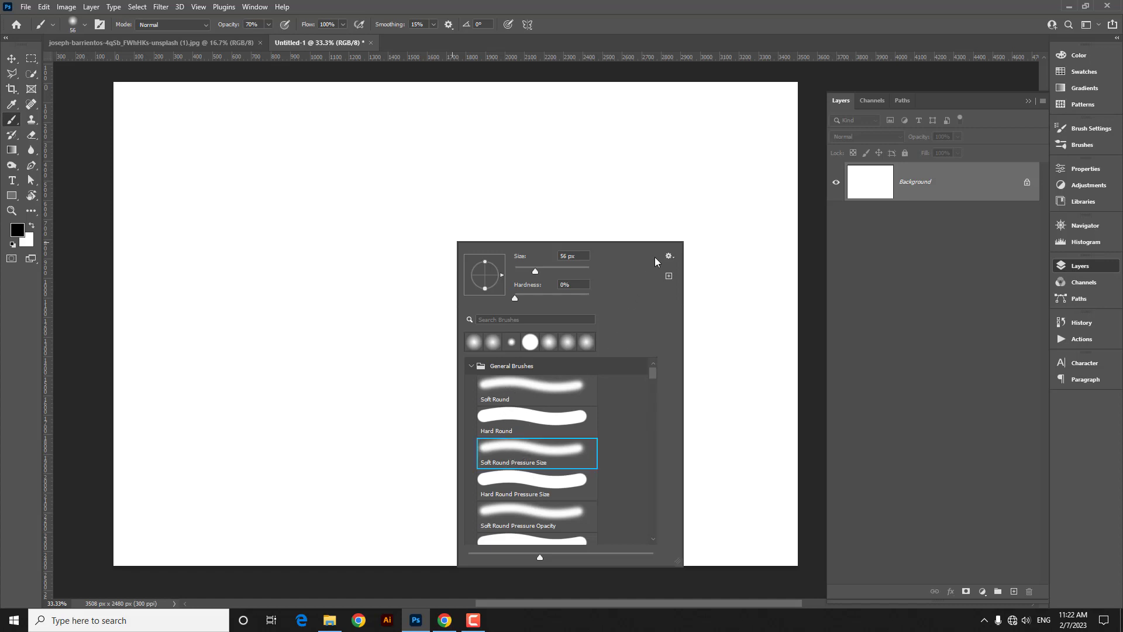
pyautogui.click(870, 296)
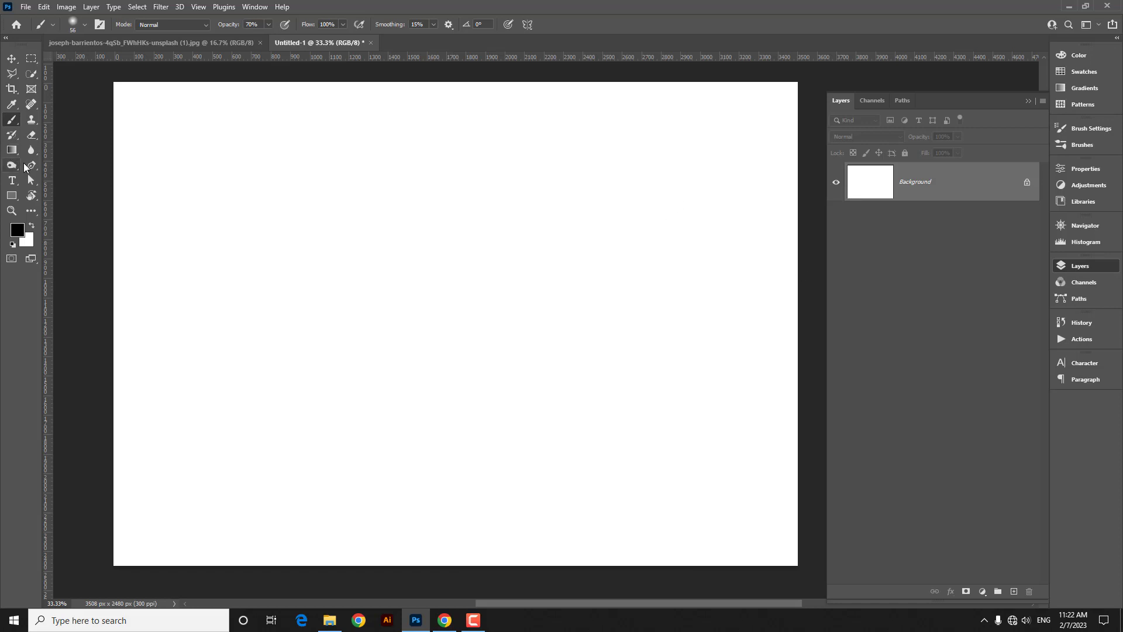
# Draw a closed leaf-shaped path with the Pen tool near the canvas centre, using two curved sides and a corner at each end
pyautogui.click(31, 165)
pyautogui.click(453, 253)
pyautogui.click(497, 175)
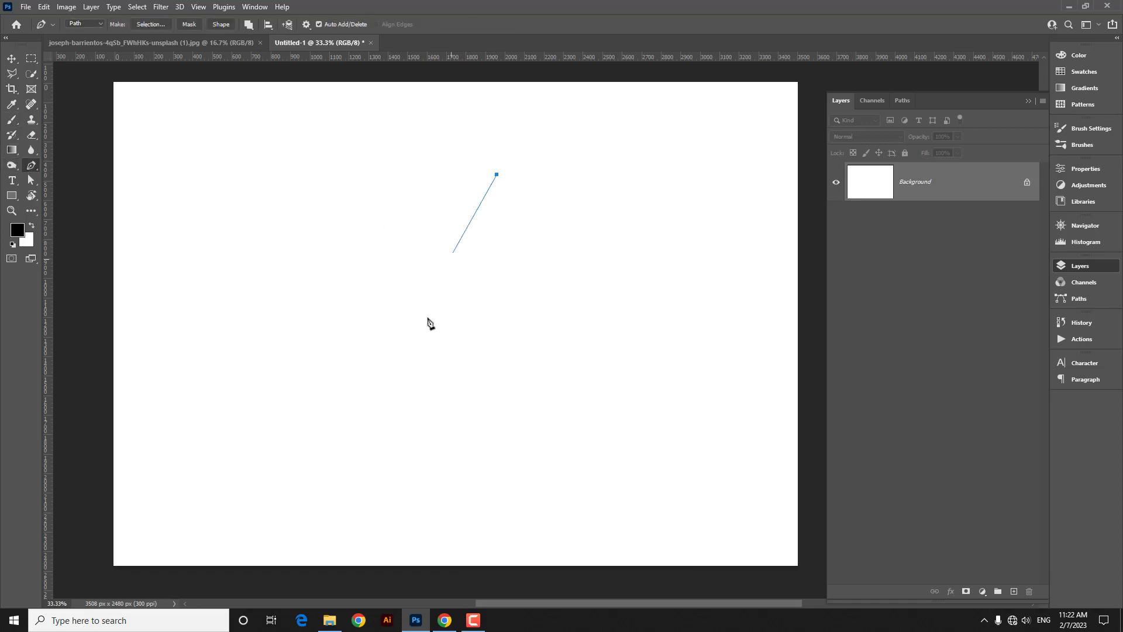
pyautogui.moveTo(432, 418); pyautogui.dragTo(472, 552)
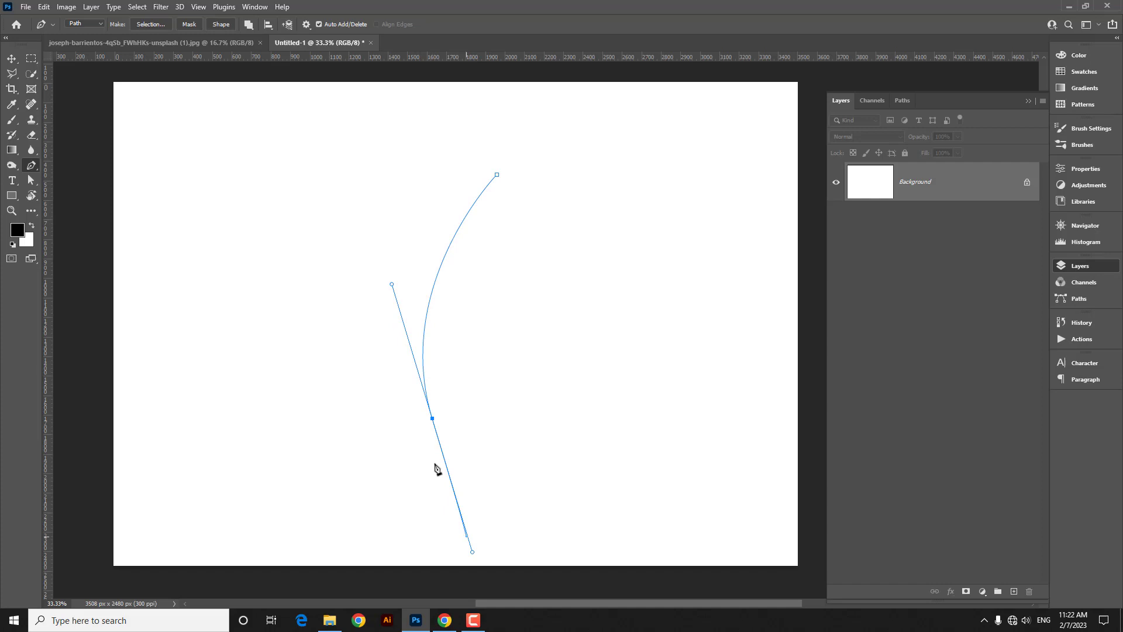
pyautogui.click(433, 418)
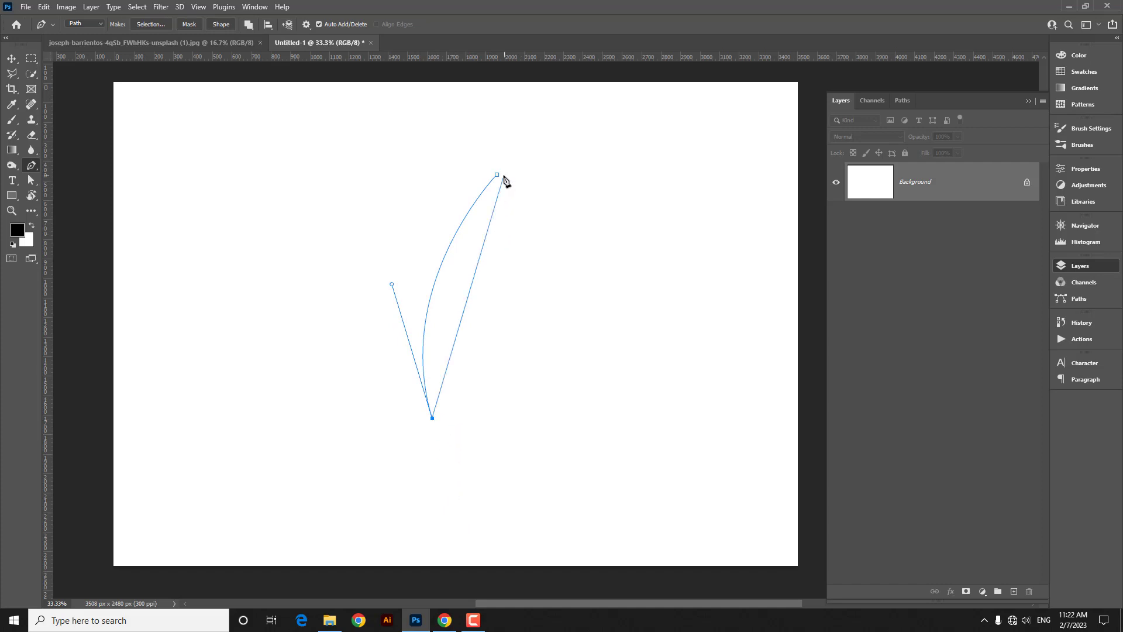
pyautogui.moveTo(497, 174); pyautogui.dragTo(444, 119)
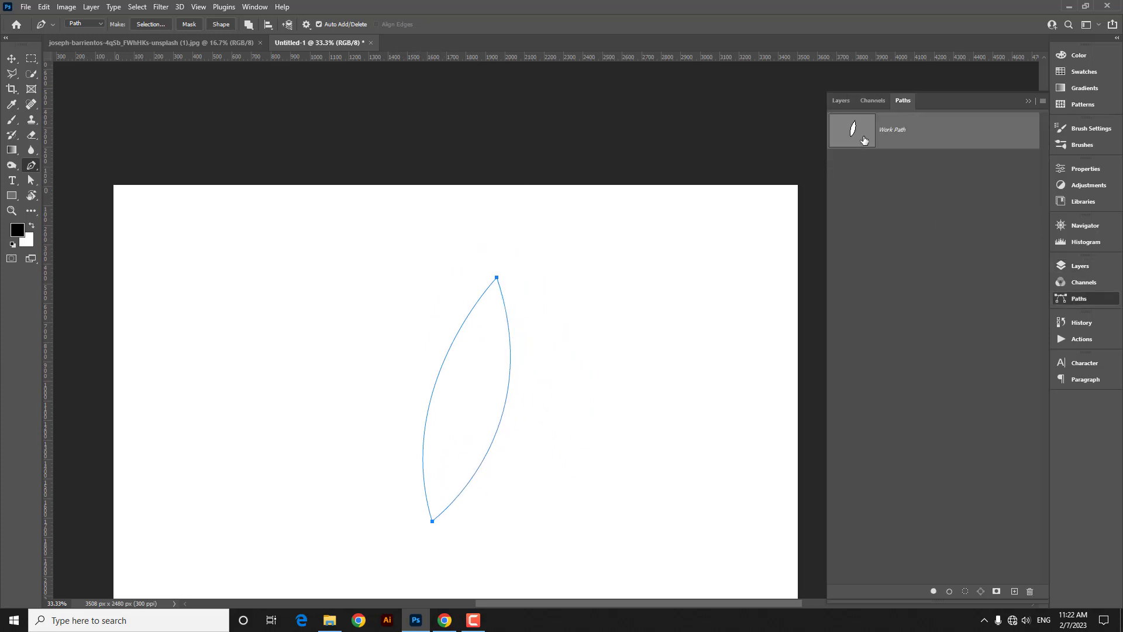
# Stroke the leaf-shaped path with the Brush, turning Simulate Pressure on
pyautogui.click(508, 321)
pyautogui.rightClick(508, 325)
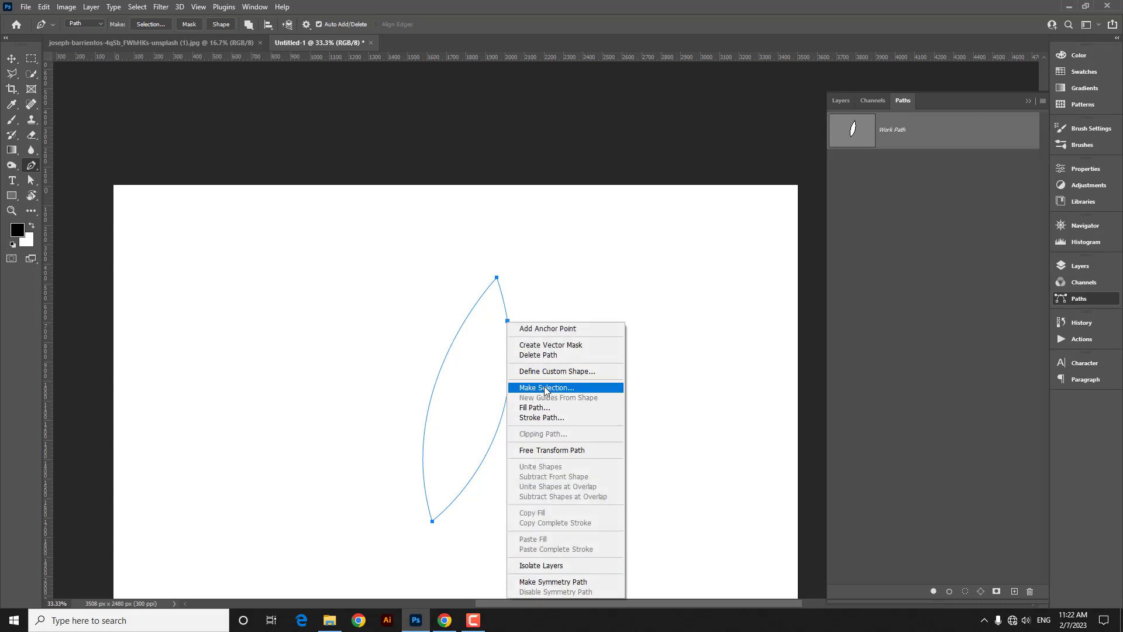
pyautogui.click(544, 418)
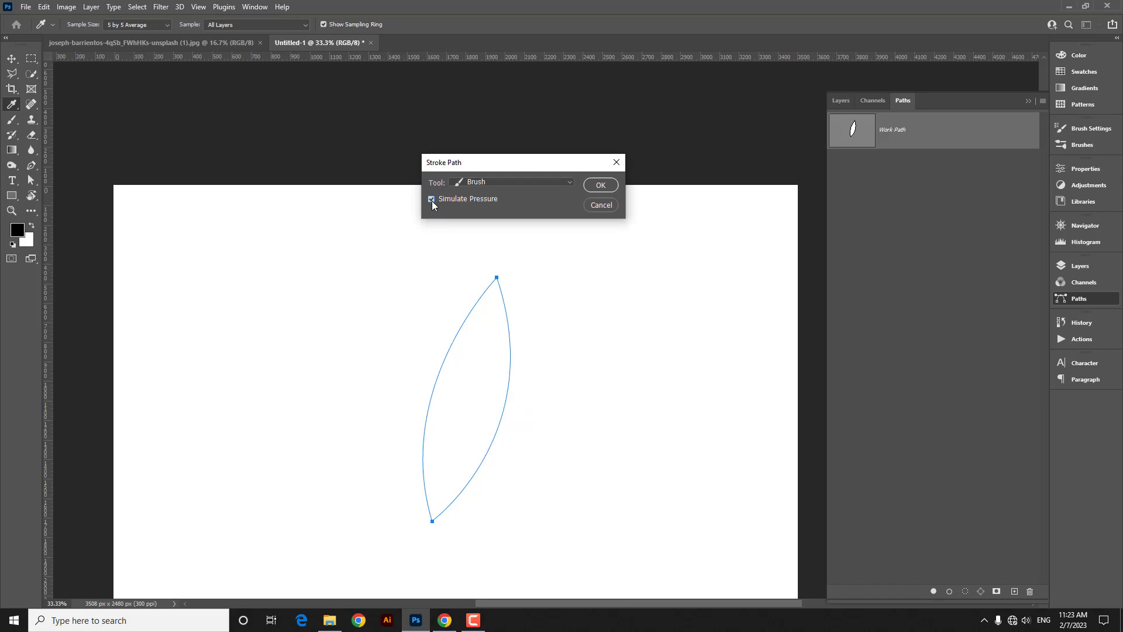
pyautogui.click(591, 185)
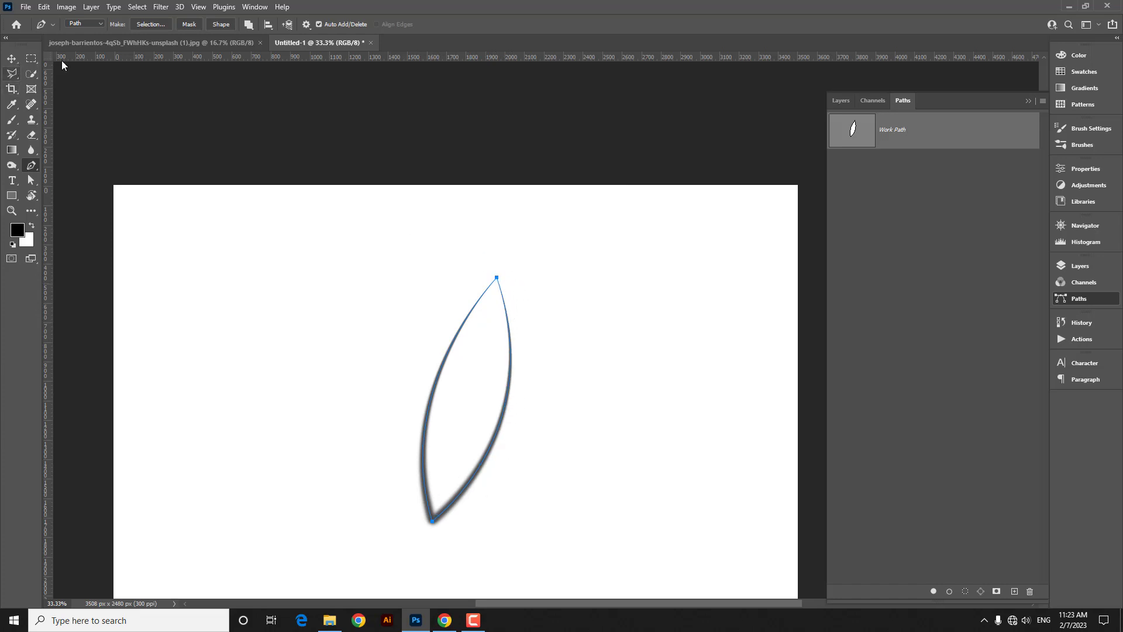
# Examine the Brush tool's selected preset, size and hardness
pyautogui.click(12, 119)
pyautogui.click(86, 27)
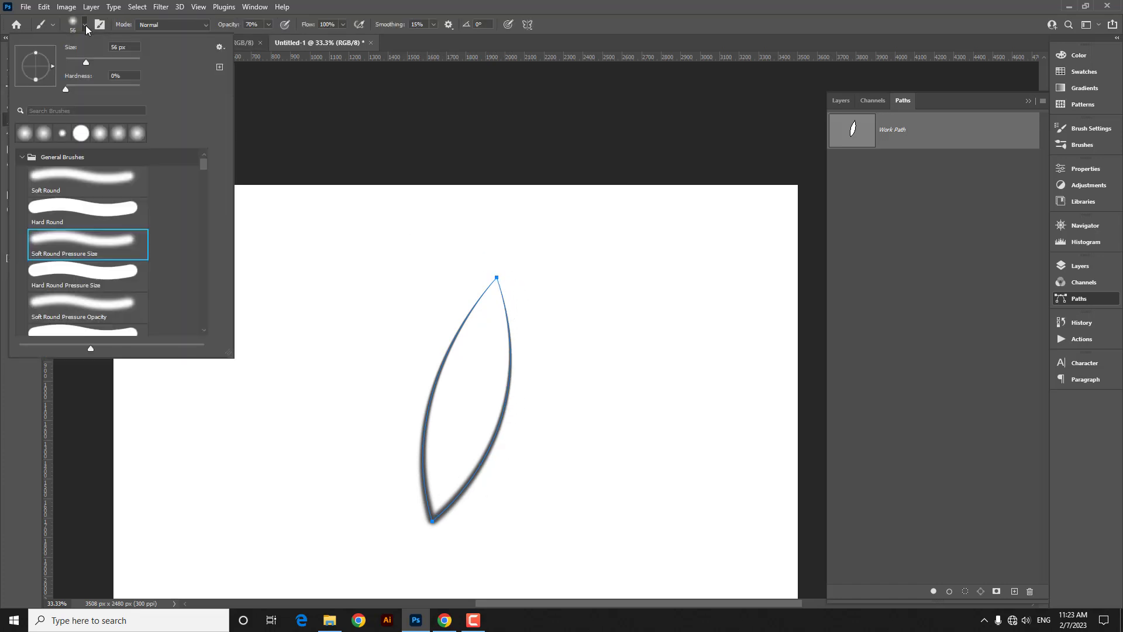
pyautogui.click(86, 26)
pyautogui.click(86, 26)
pyautogui.click(422, 41)
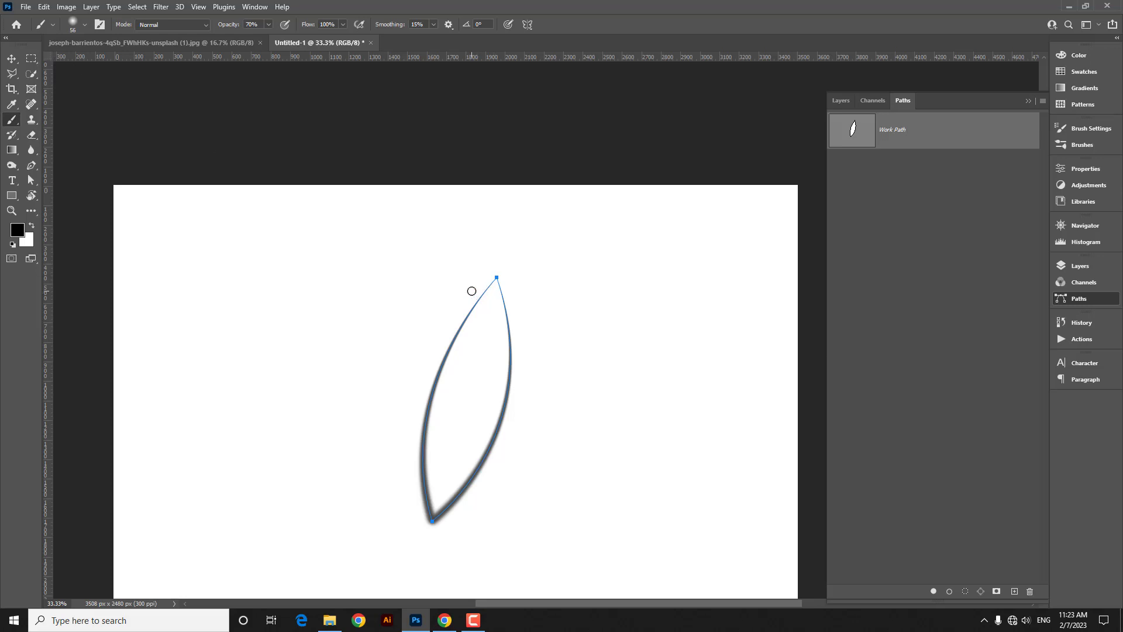
pyautogui.click(81, 27)
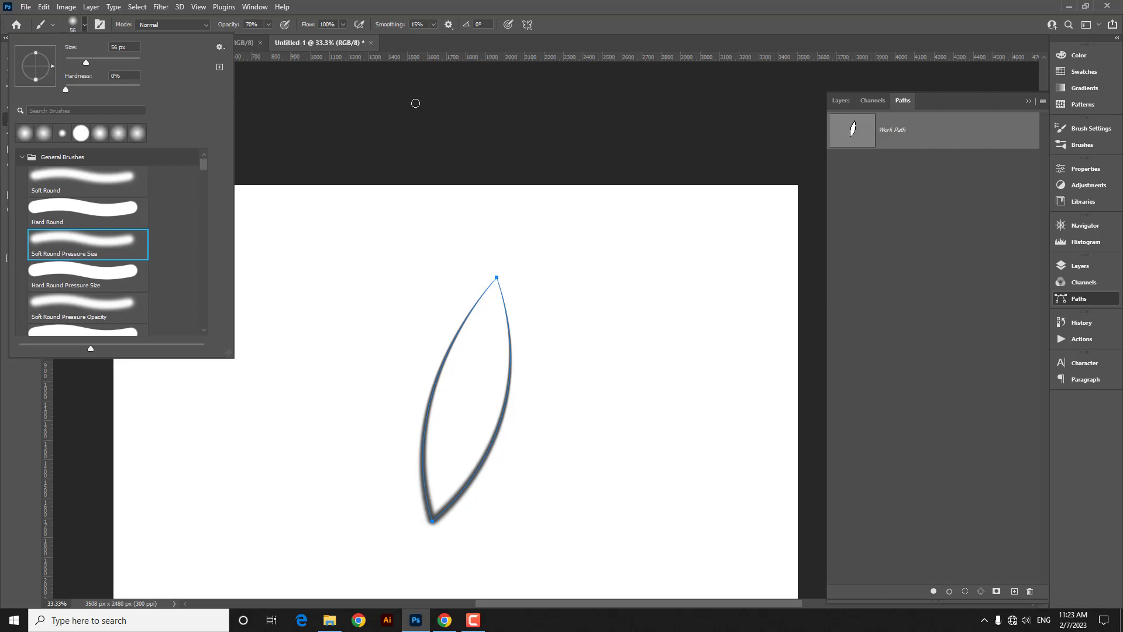
pyautogui.click(493, 46)
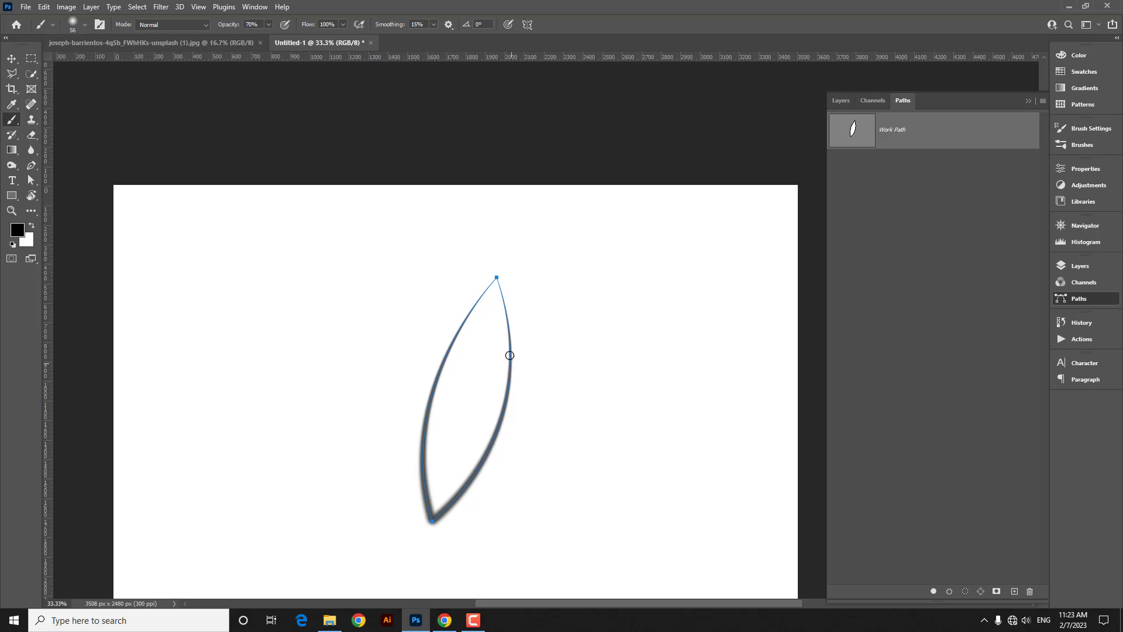
# Stroke the leaf-shaped path again with the Brush, turning Simulate Pressure off
pyautogui.click(32, 166)
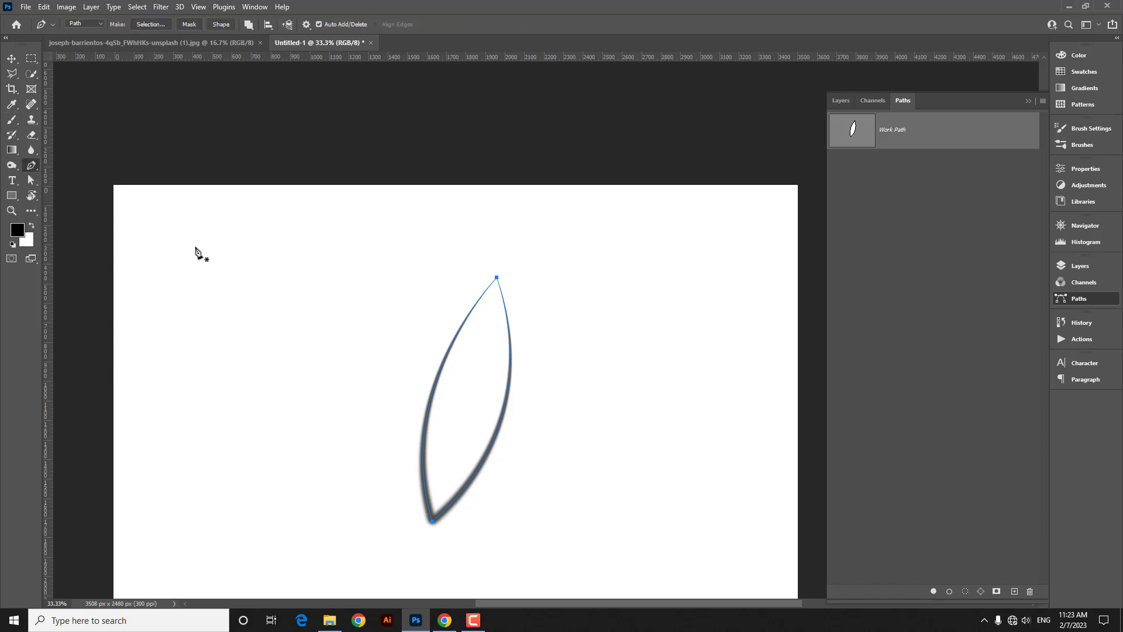
pyautogui.rightClick(510, 323)
pyautogui.click(571, 419)
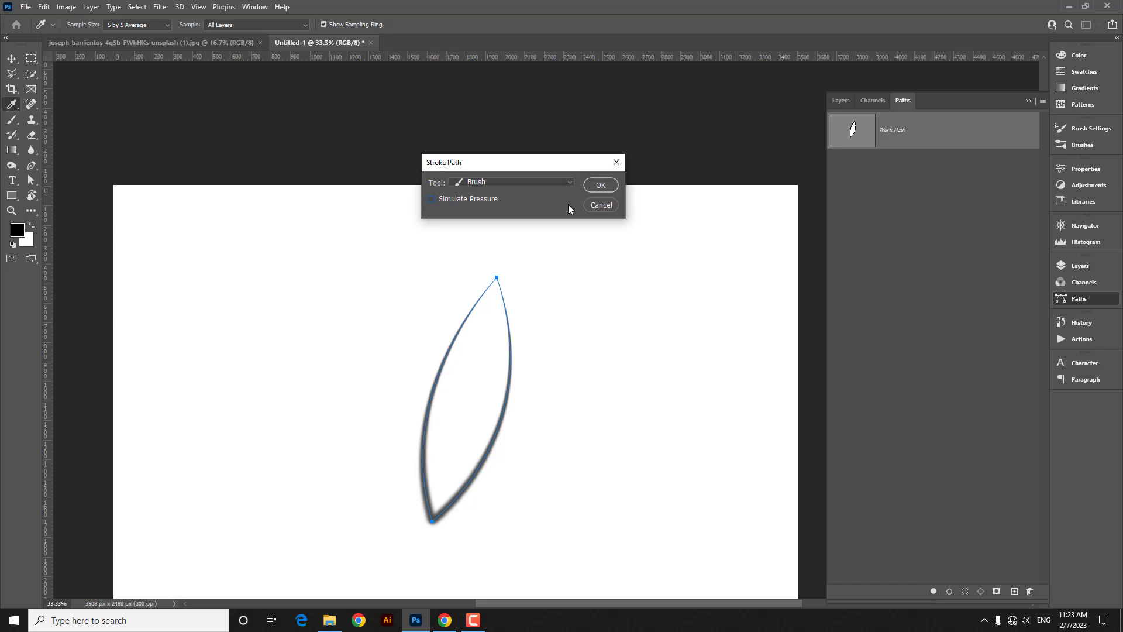
pyautogui.click(610, 186)
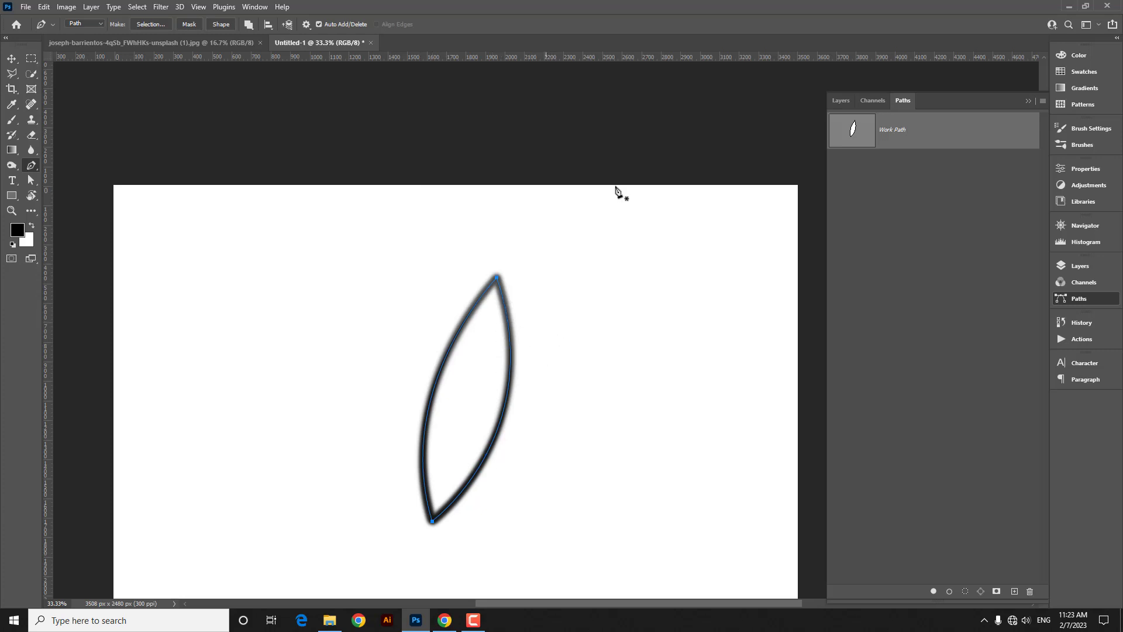
# Check the document's layers and delete the leaf-shaped work path
pyautogui.click(841, 101)
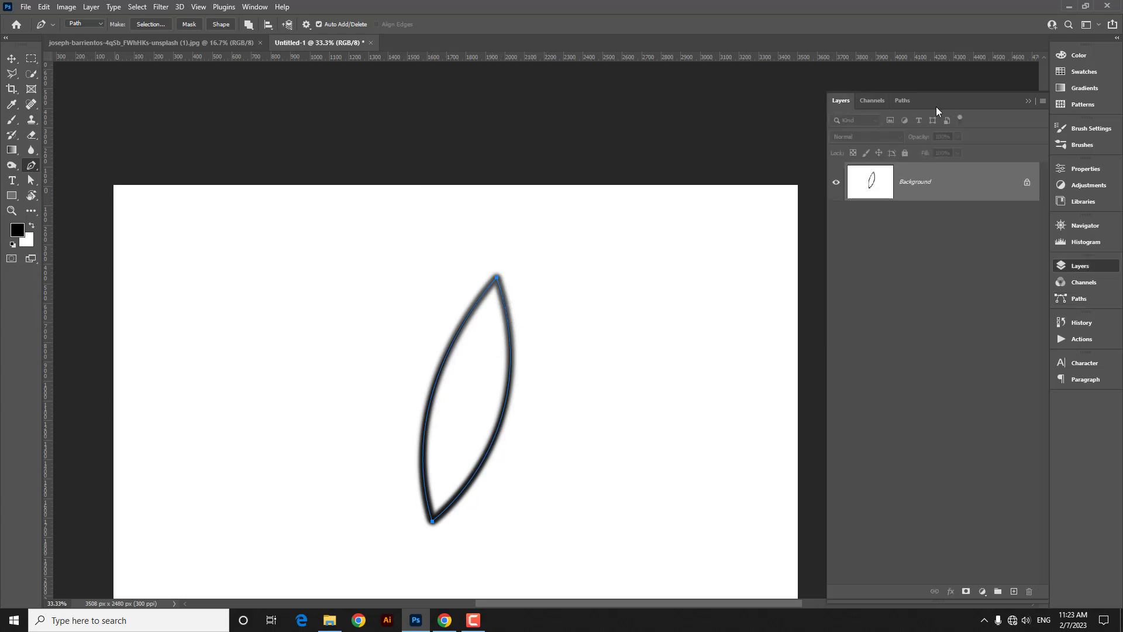
pyautogui.click(901, 101)
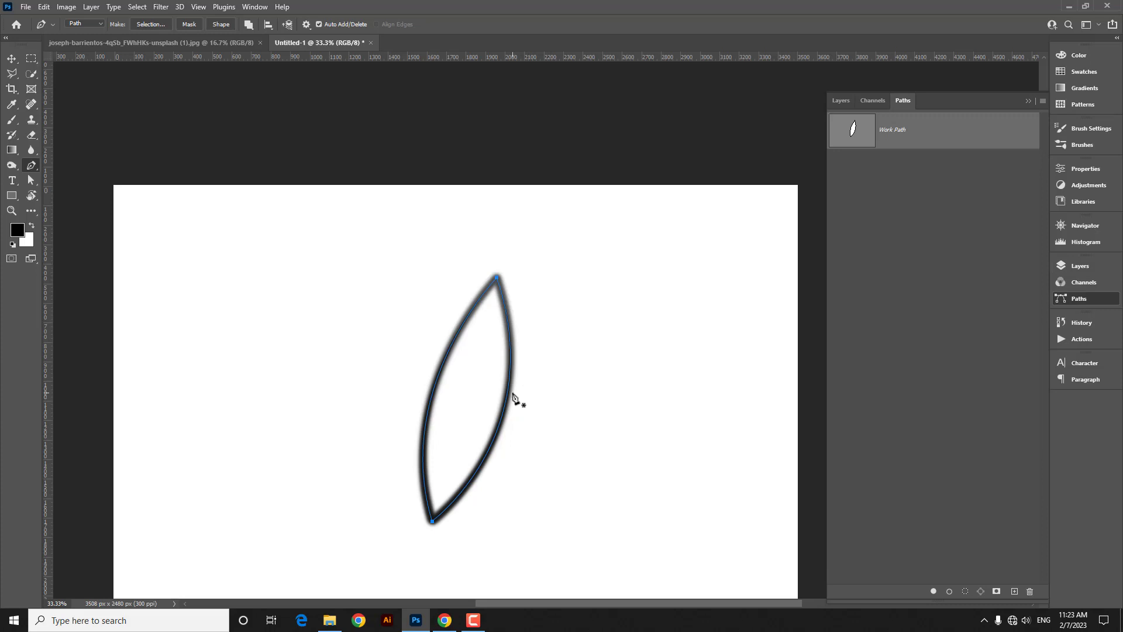
pyautogui.press('Delete')
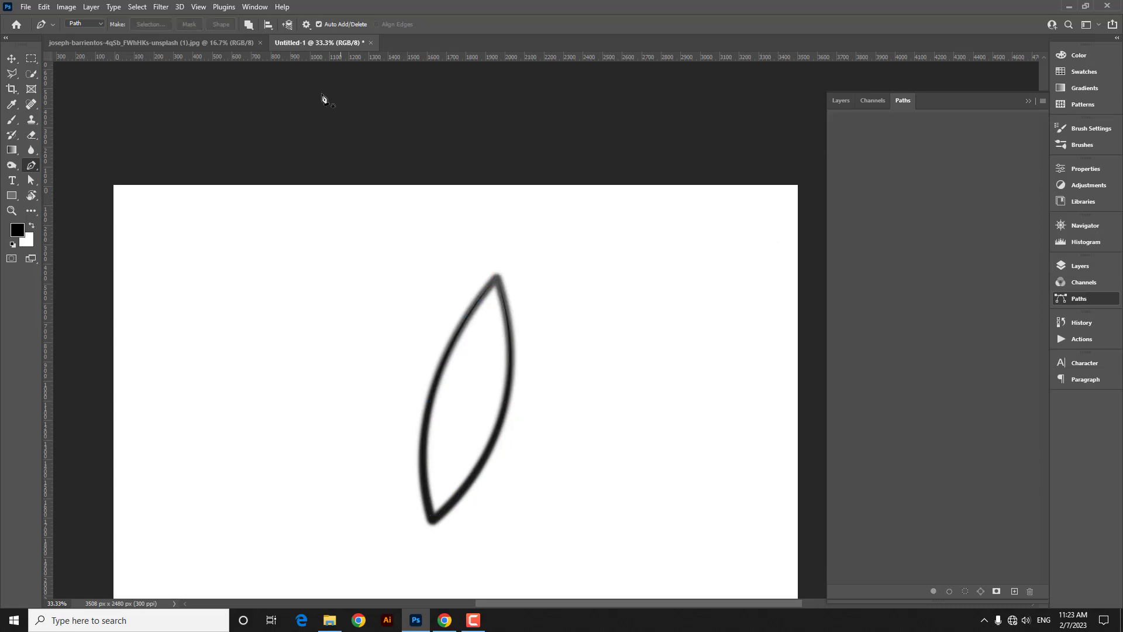
# Switch to the shoe photo document and unlock its background layer
pyautogui.click(197, 43)
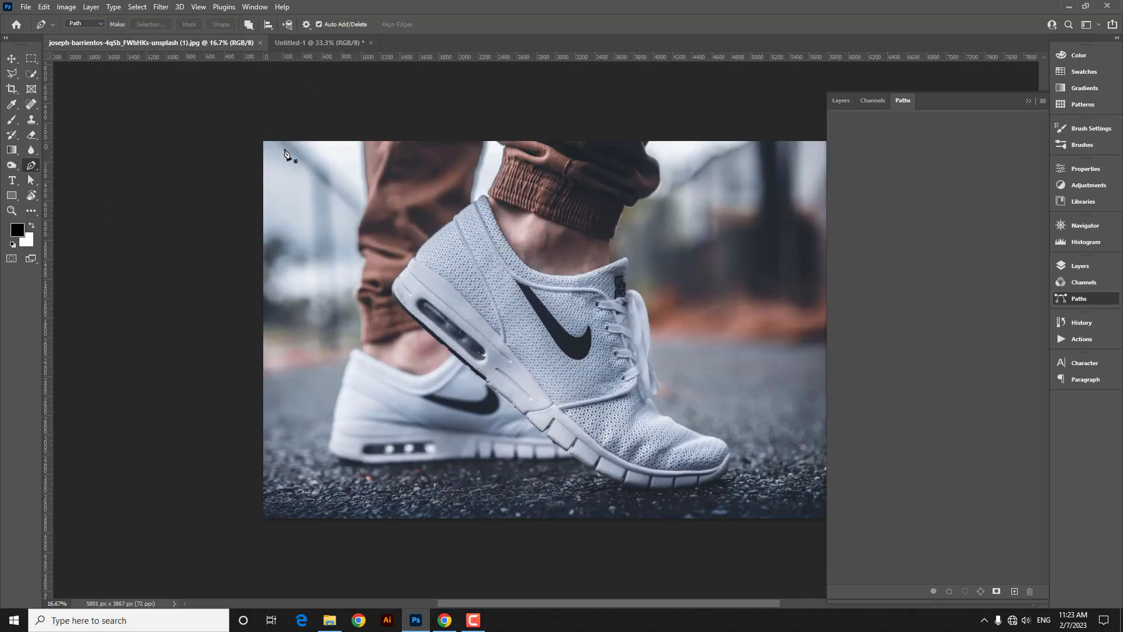
pyautogui.click(841, 101)
pyautogui.click(1028, 183)
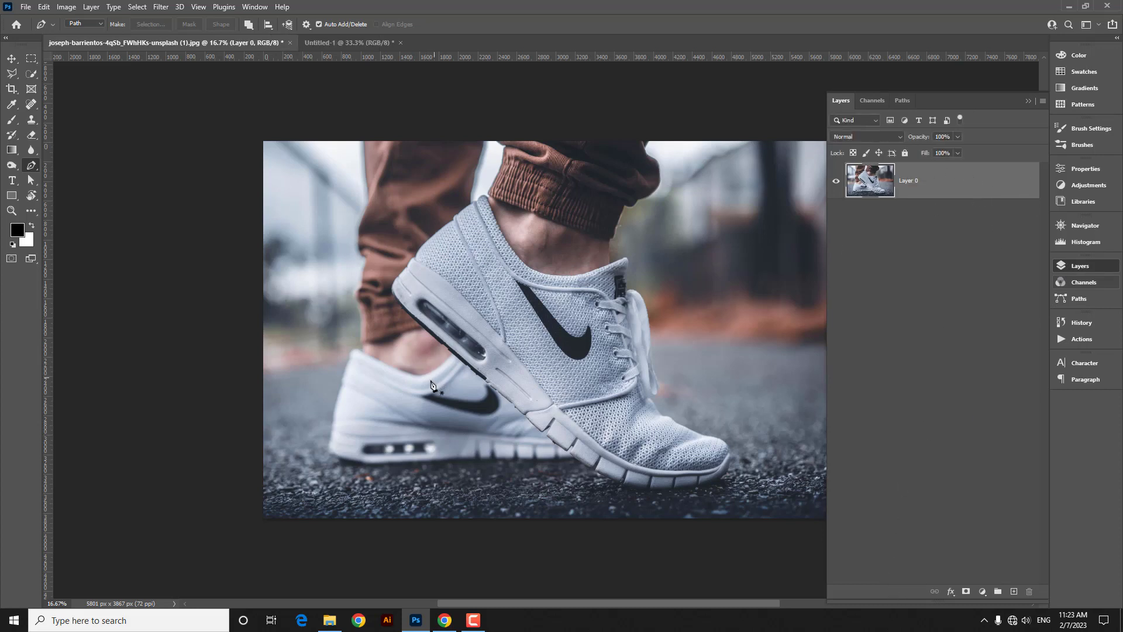
# Set the Brush hardness to 0%, test it with a stroke on the photo, and undo the stroke
pyautogui.click(11, 119)
pyautogui.click(81, 28)
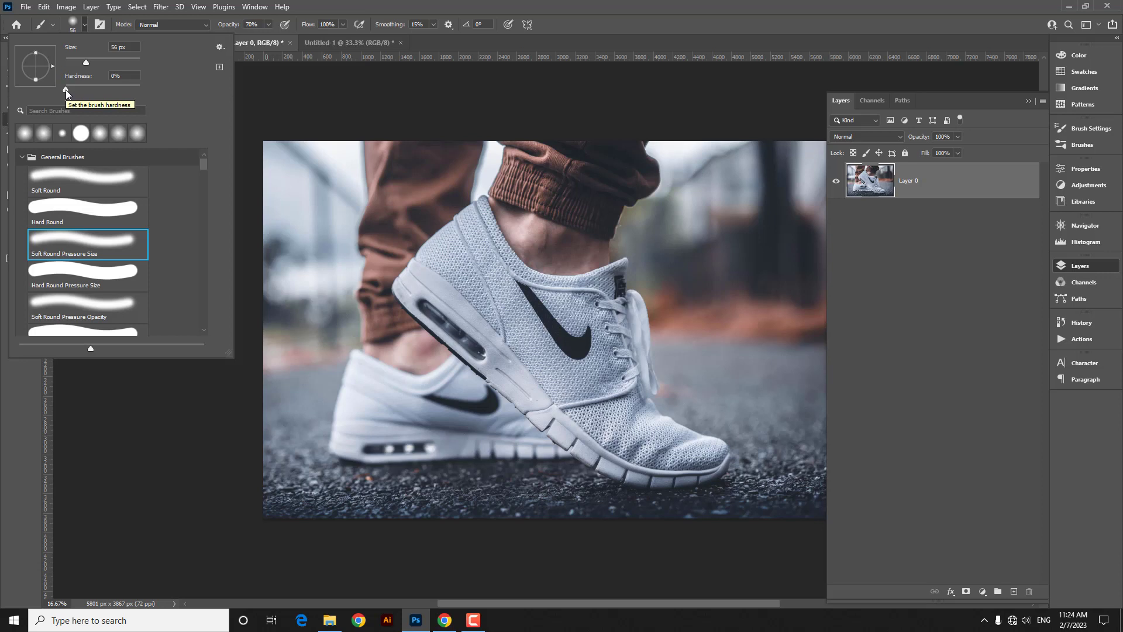
pyautogui.moveTo(66, 89); pyautogui.dragTo(57, 89)
pyautogui.click(463, 82)
pyautogui.moveTo(551, 205)
pyautogui.mouseDown()
pyautogui.moveTo(530, 272)
pyautogui.moveTo(536, 294)
pyautogui.mouseUp()
pyautogui.hotkey('ctrl', 'z')
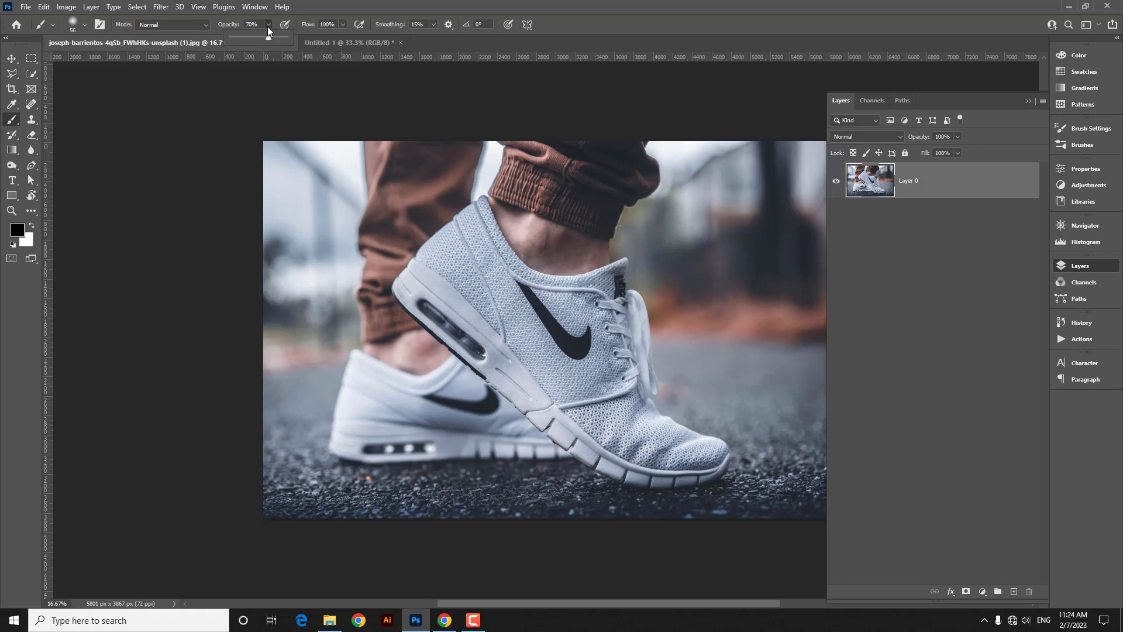
# Set the Brush opacity to 100% and its size to 105 px, trying a curved stroke across the shoe and undoing it
pyautogui.moveTo(267, 37); pyautogui.dragTo(288, 37)
pyautogui.click(85, 25)
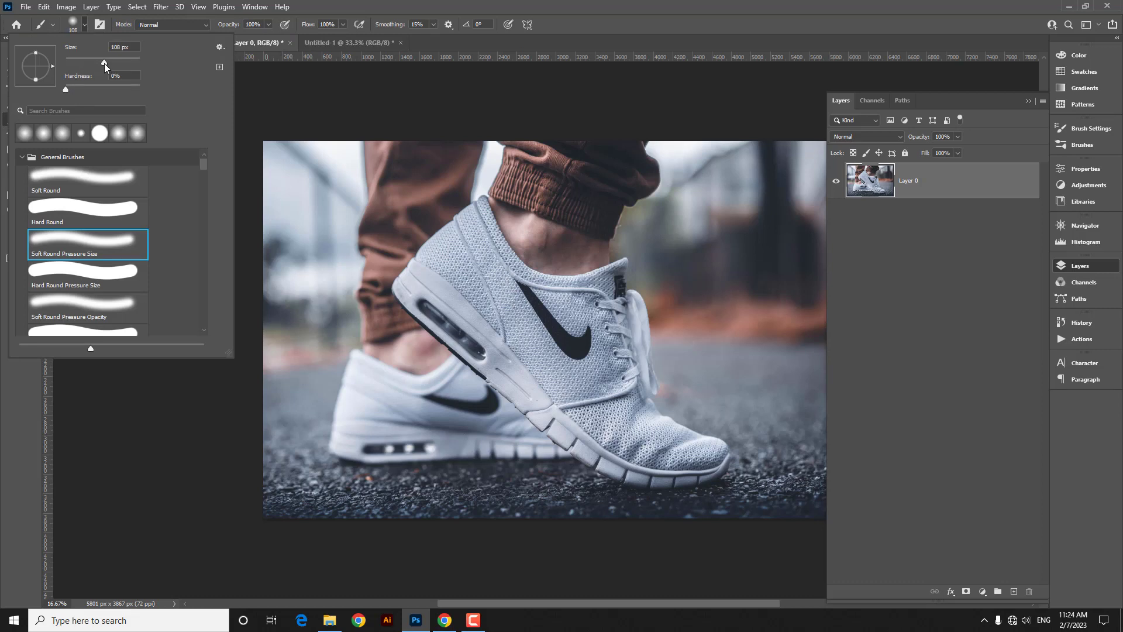
pyautogui.moveTo(104, 63); pyautogui.dragTo(103, 64)
pyautogui.click(509, 60)
pyautogui.moveTo(706, 235)
pyautogui.mouseDown()
pyautogui.moveTo(562, 231)
pyautogui.moveTo(517, 292)
pyautogui.moveTo(584, 346)
pyautogui.moveTo(538, 356)
pyautogui.mouseUp()
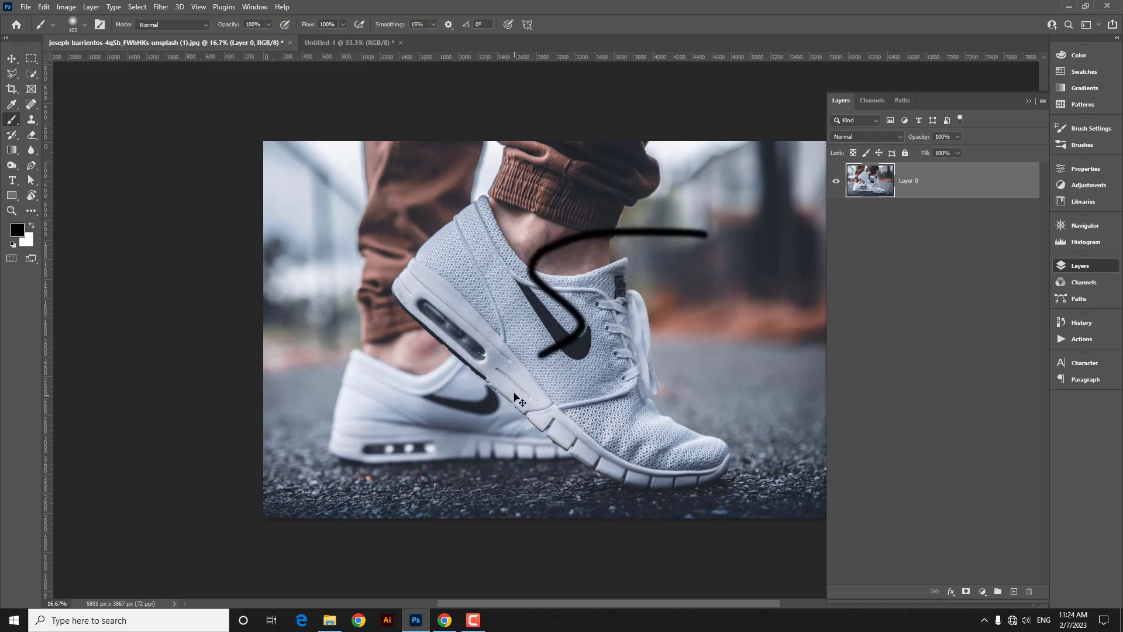
pyautogui.hotkey('ctrl', 'z')
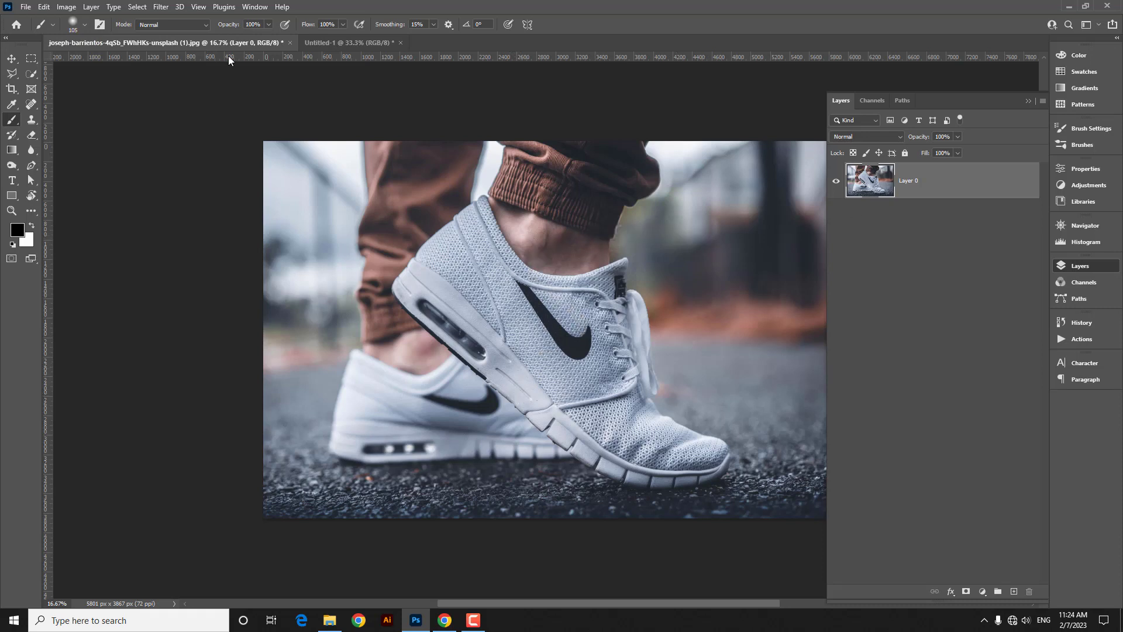
# Try a Brush size of 120 px with a short stroke above the shoe and undo the stroke
pyautogui.click(85, 24)
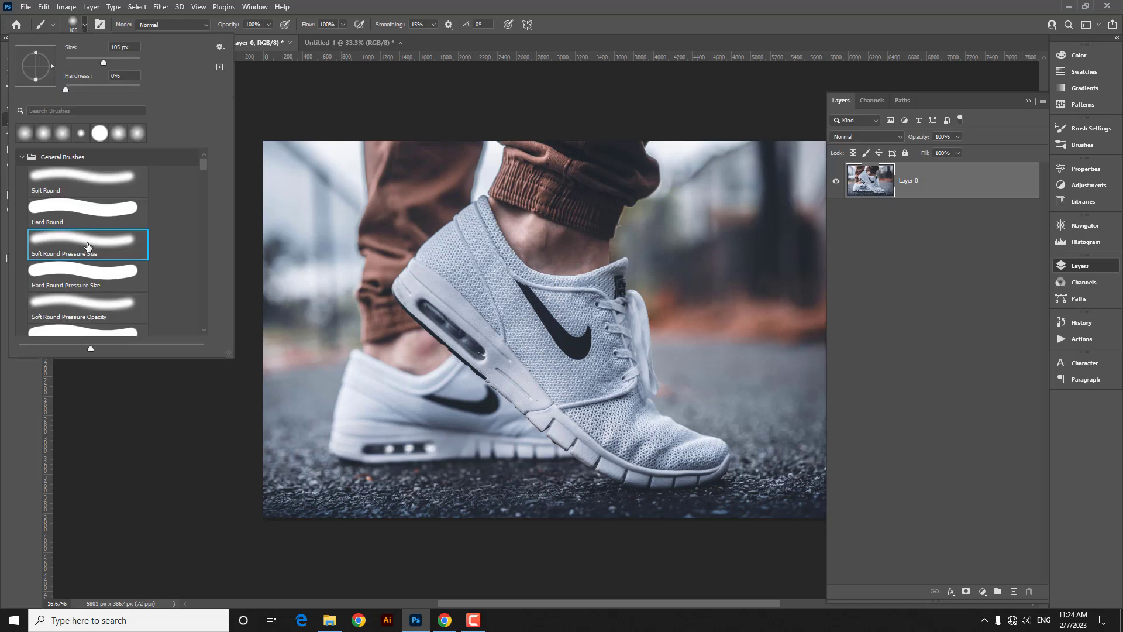
pyautogui.click(97, 46)
pyautogui.write('120')
pyautogui.press('Return')
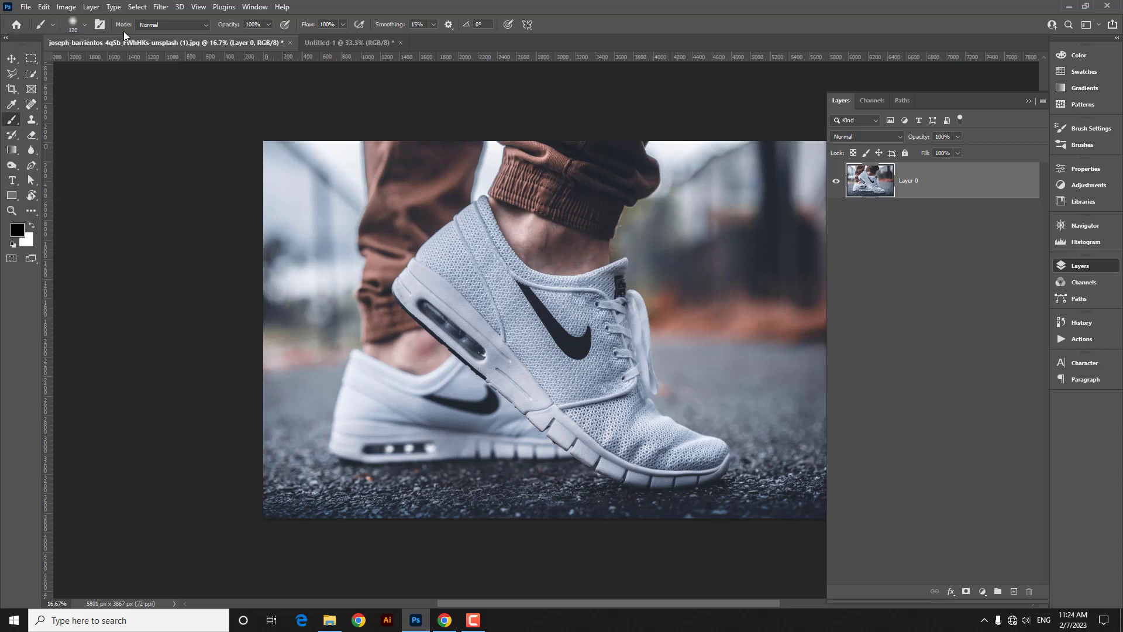
pyautogui.moveTo(656, 219); pyautogui.dragTo(579, 221)
pyautogui.hotkey('ctrl', 'z')
# Set the Brush size to 110 px
pyautogui.click(84, 27)
pyautogui.click(128, 50)
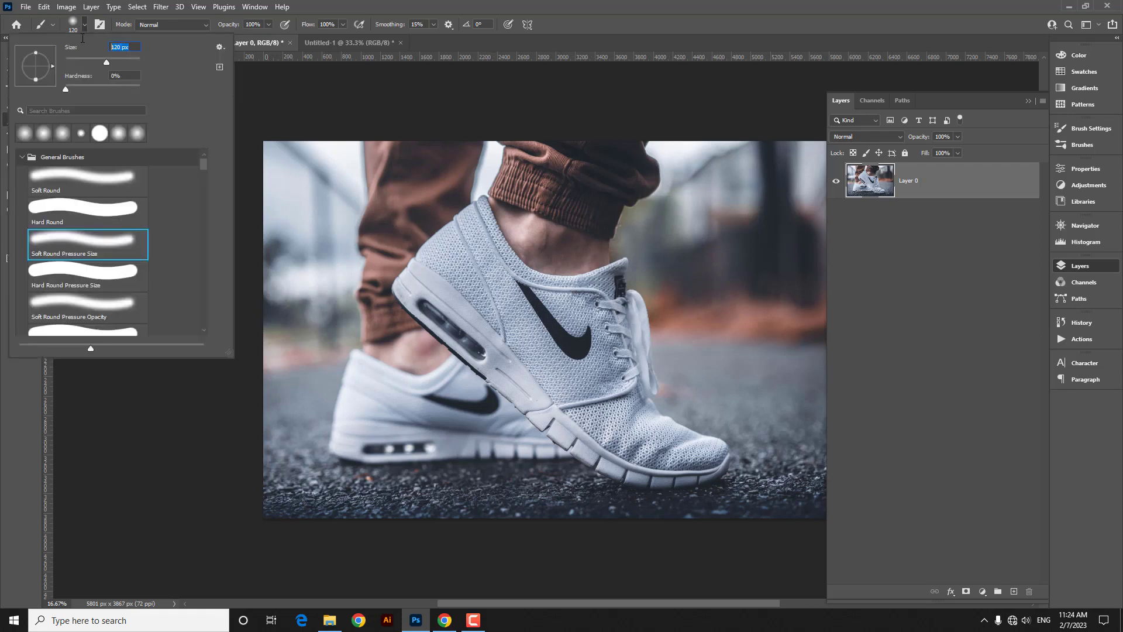
pyautogui.write('110')
pyautogui.press('Return')
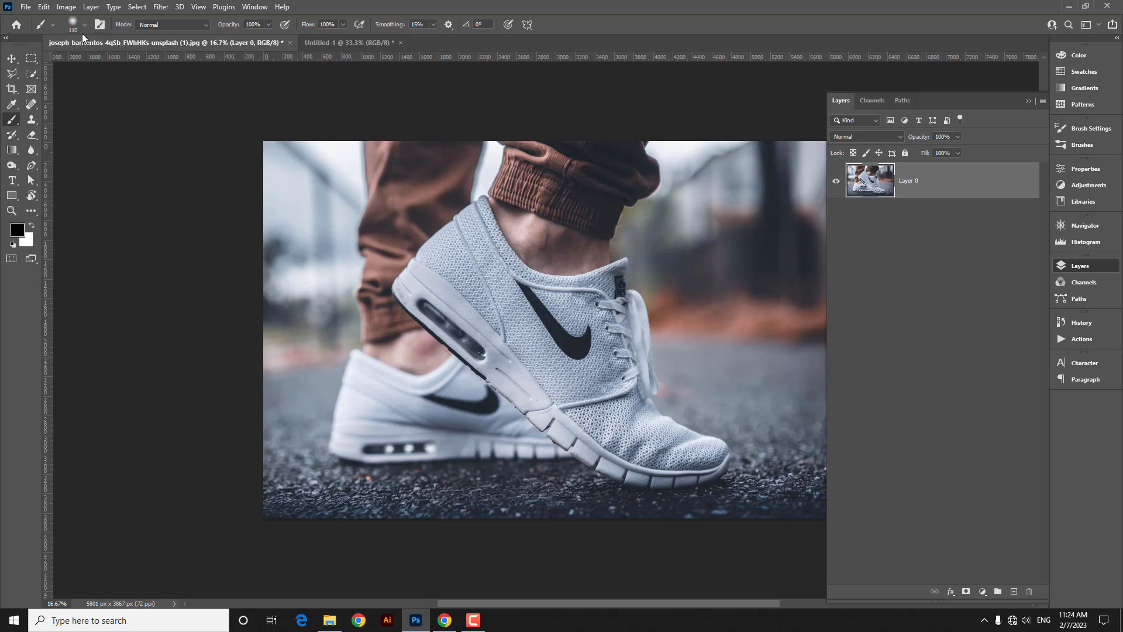
pyautogui.click(31, 165)
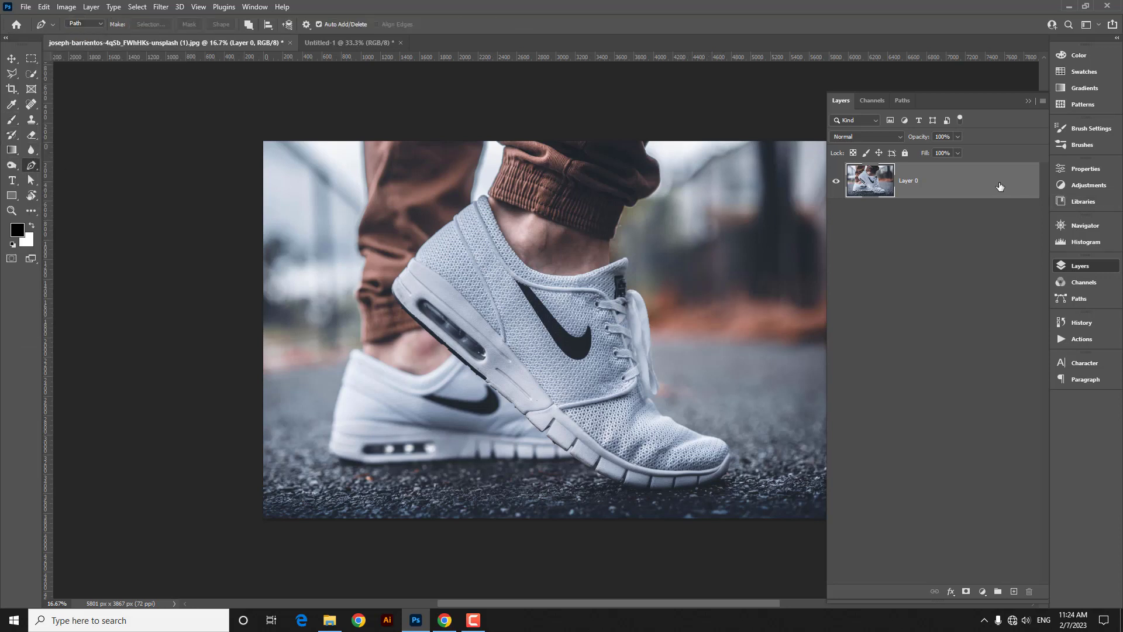
pyautogui.click(998, 591)
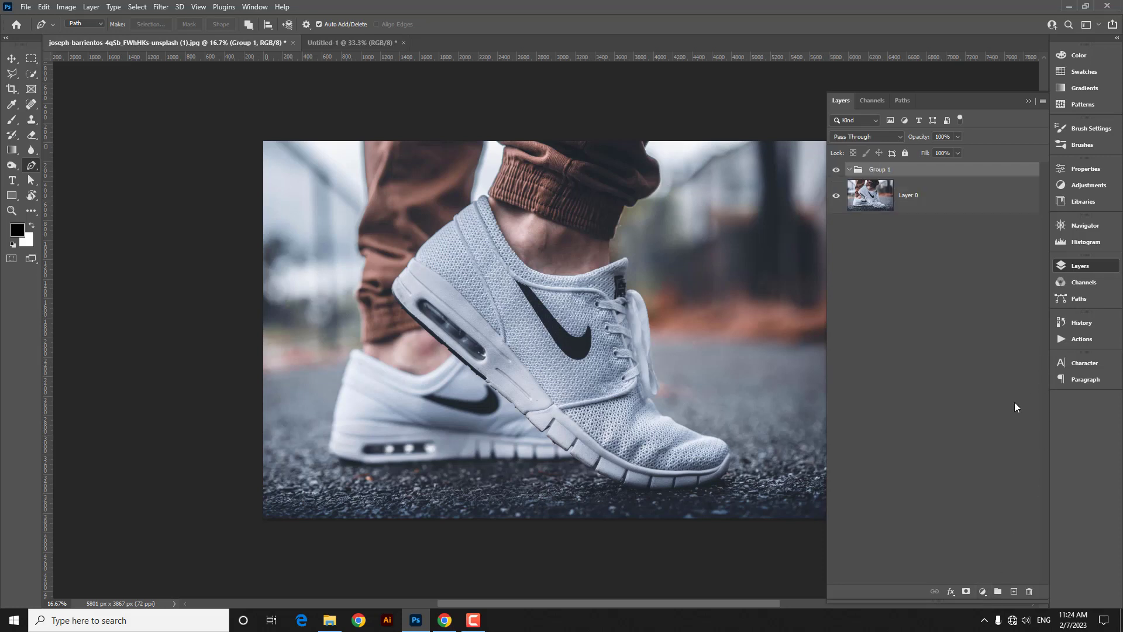
pyautogui.hotkey('ctrl', 'z')
# Add a Brightness/Contrast adjustment layer with brightness about -40 and contrast about -14
pyautogui.click(982, 591)
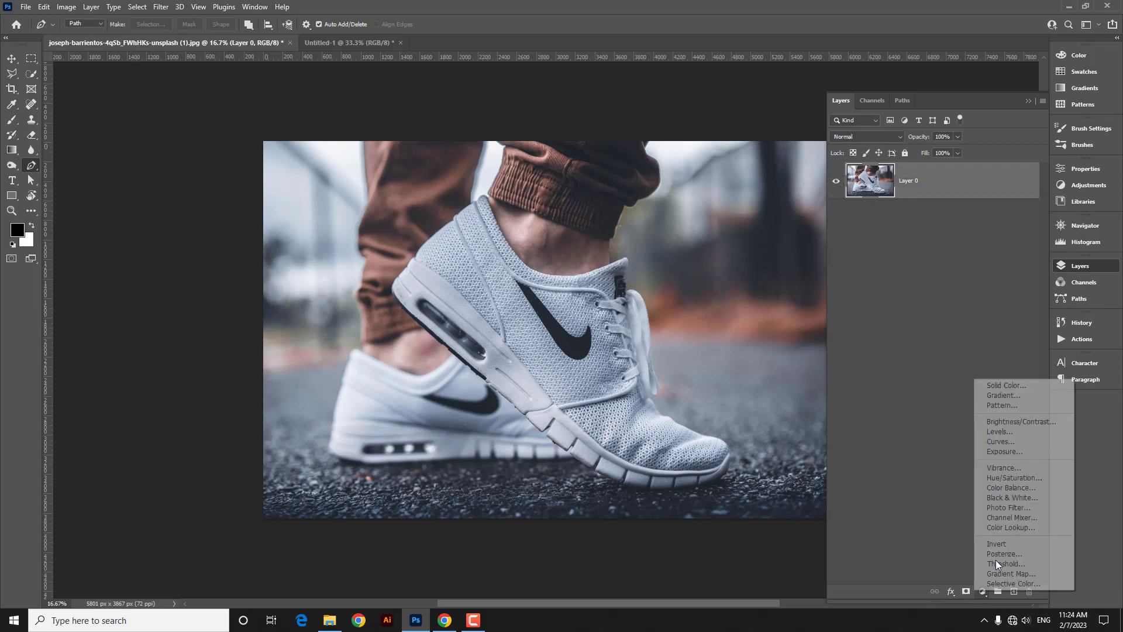
pyautogui.click(1028, 425)
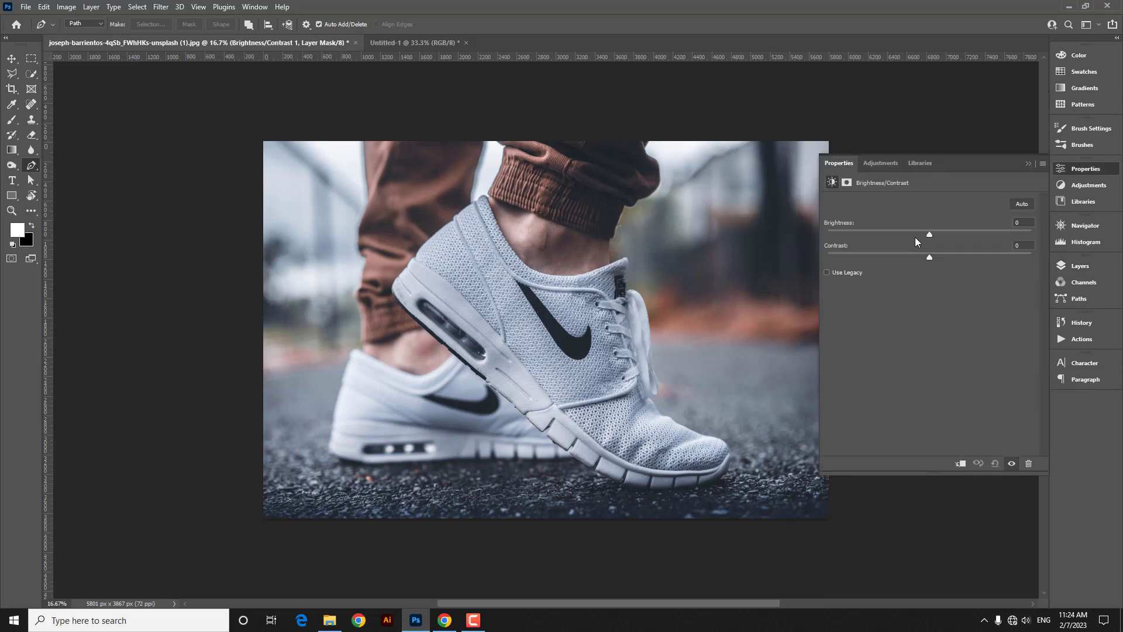
pyautogui.moveTo(928, 234); pyautogui.dragTo(906, 235)
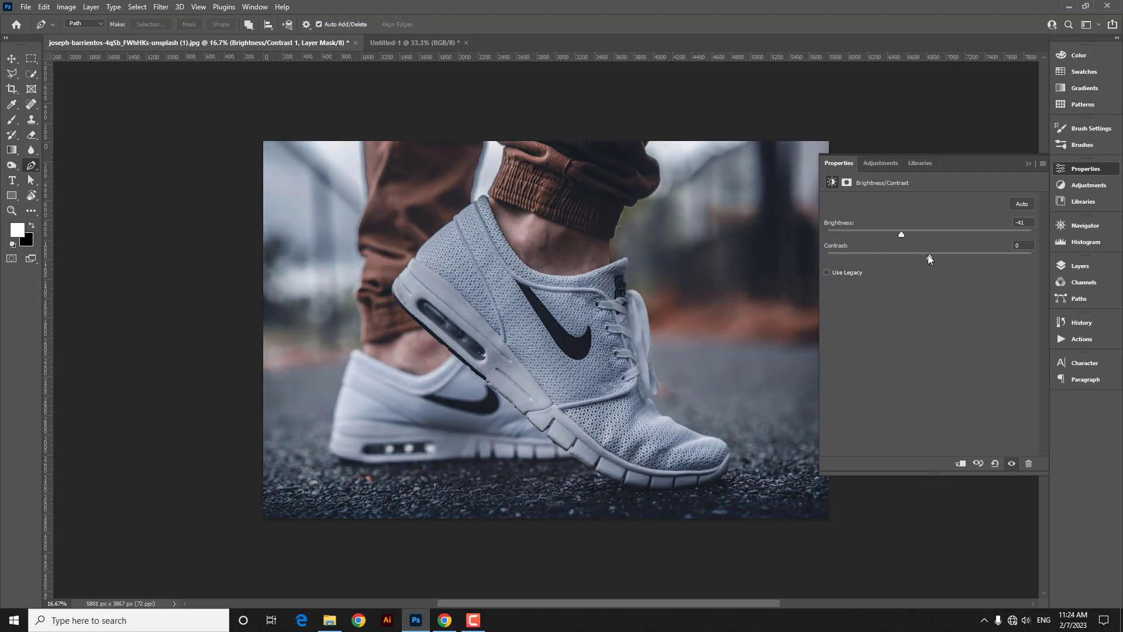
pyautogui.click(1018, 164)
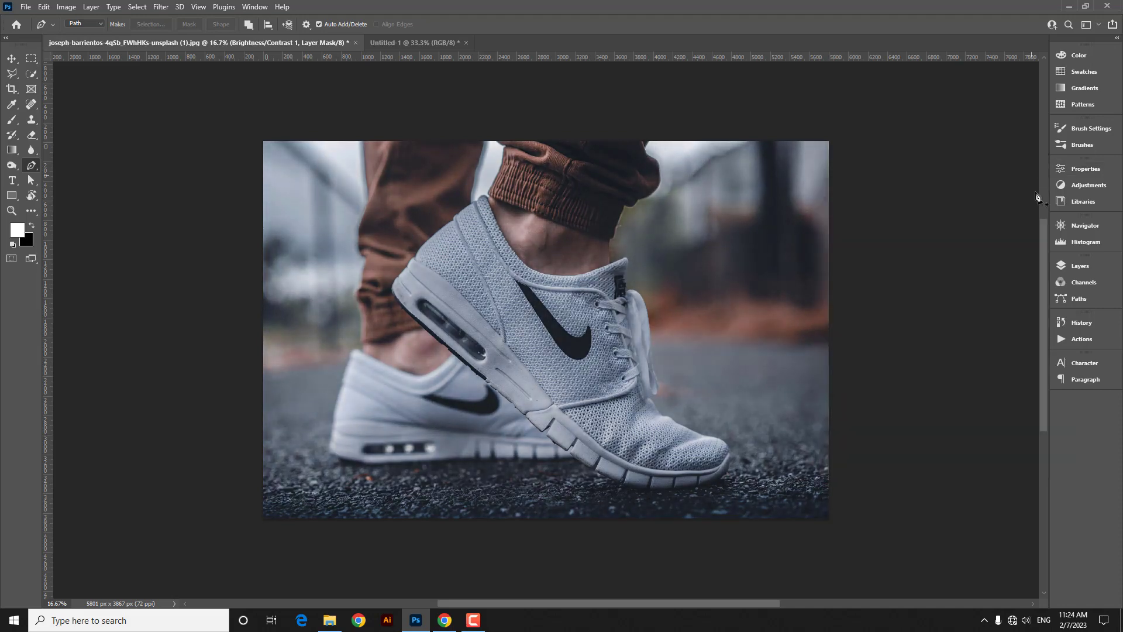
# Add a Curves adjustment layer with the black point near input 15, white point at 249, and a midtone point at input 152, output 125
pyautogui.click(1076, 268)
pyautogui.click(983, 592)
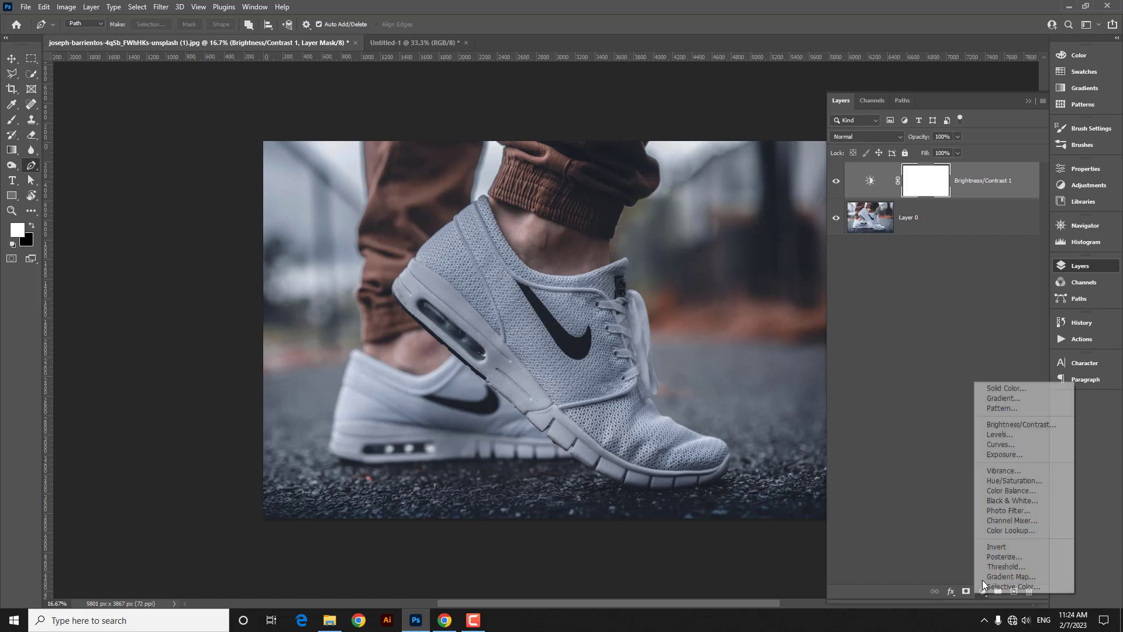
pyautogui.click(1001, 444)
pyautogui.moveTo(867, 386); pyautogui.dragTo(876, 387)
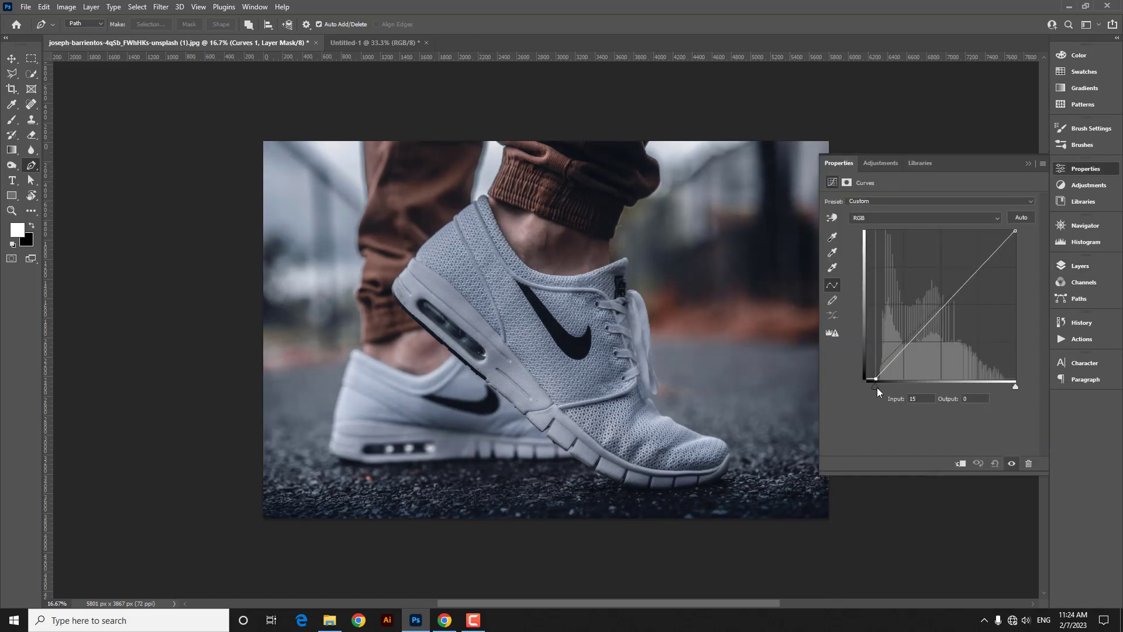
pyautogui.moveTo(1016, 387); pyautogui.dragTo(1012, 386)
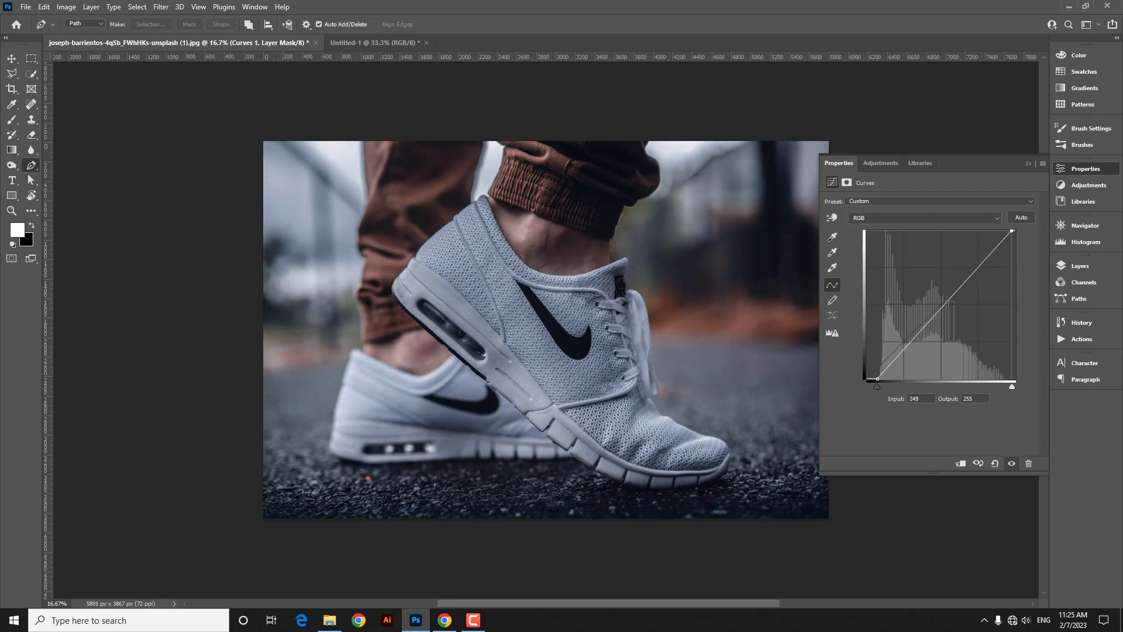
pyautogui.moveTo(947, 301)
pyautogui.mouseDown()
pyautogui.moveTo(943, 287)
pyautogui.moveTo(955, 306)
pyautogui.mouseUp()
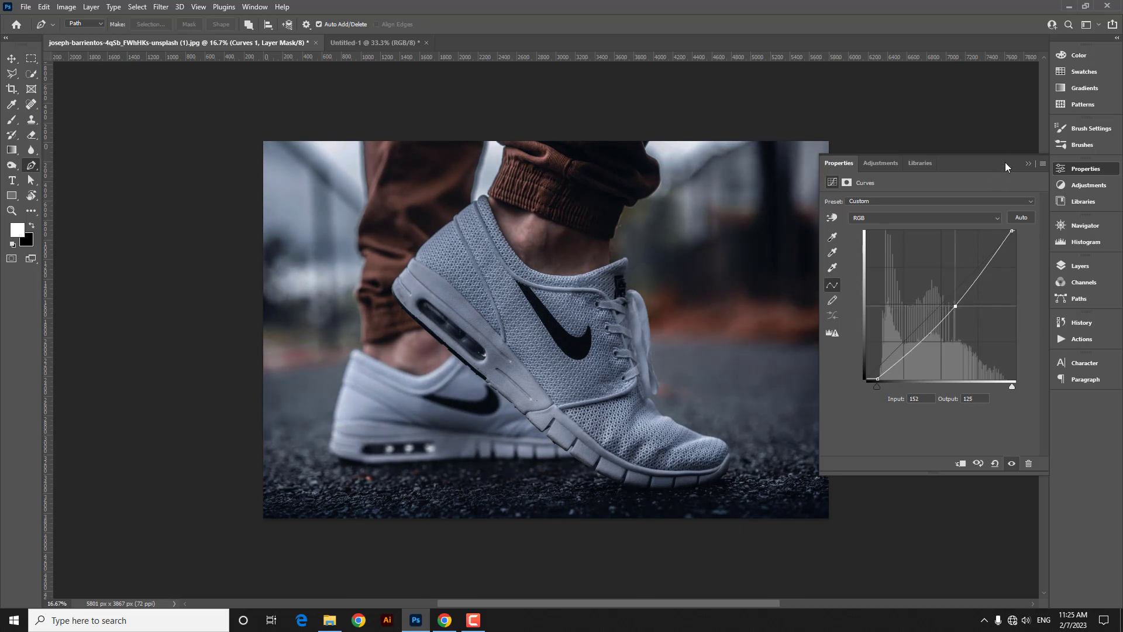
pyautogui.click(1028, 167)
pyautogui.click(1066, 262)
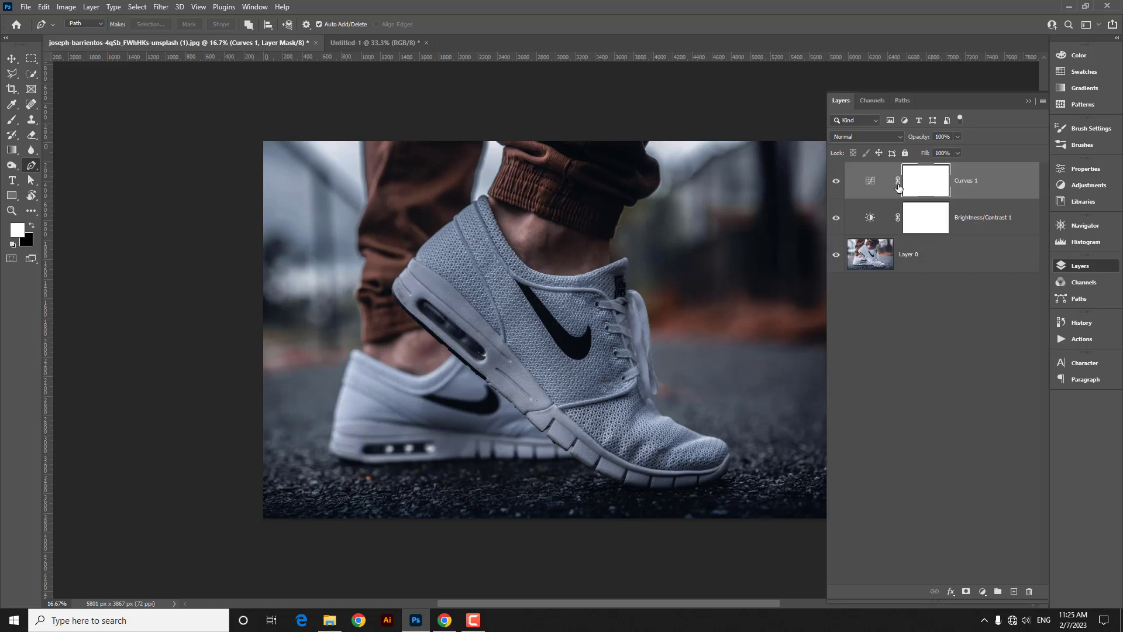
# Paint black over the front shoe on the Curves layer mask with a 900 px Brush
pyautogui.click(943, 229)
pyautogui.click(938, 181)
pyautogui.click(12, 121)
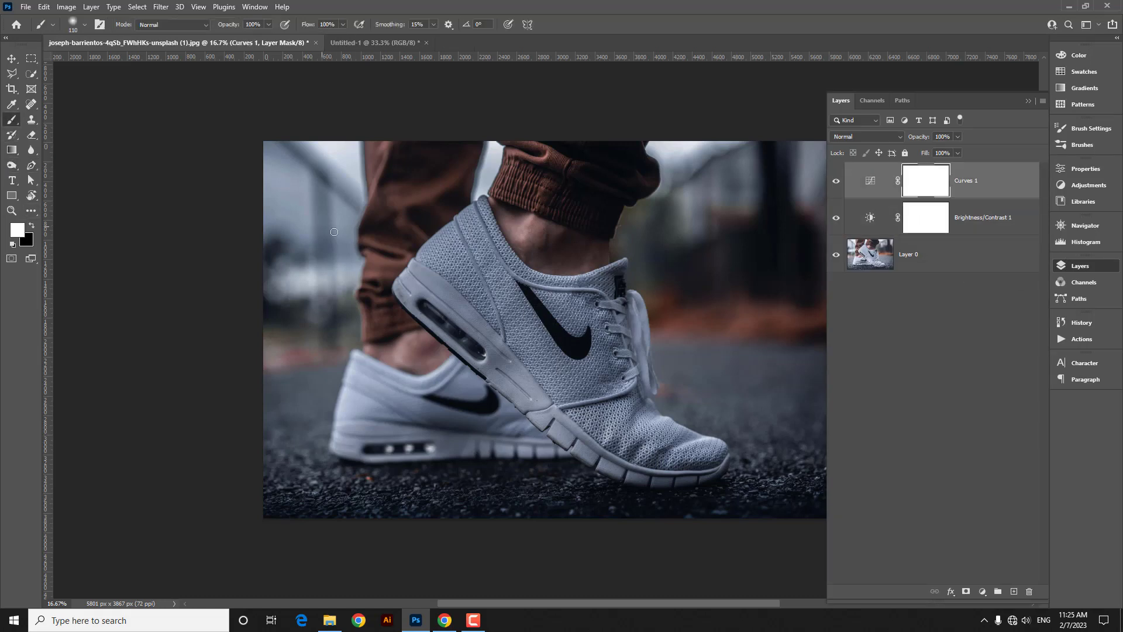
pyautogui.press(']')
pyautogui.press(']')
pyautogui.press(']')
pyautogui.press(']')
pyautogui.press(']')
pyautogui.press(']')
pyautogui.press(']')
pyautogui.press(']')
pyautogui.press(']')
pyautogui.click(33, 226)
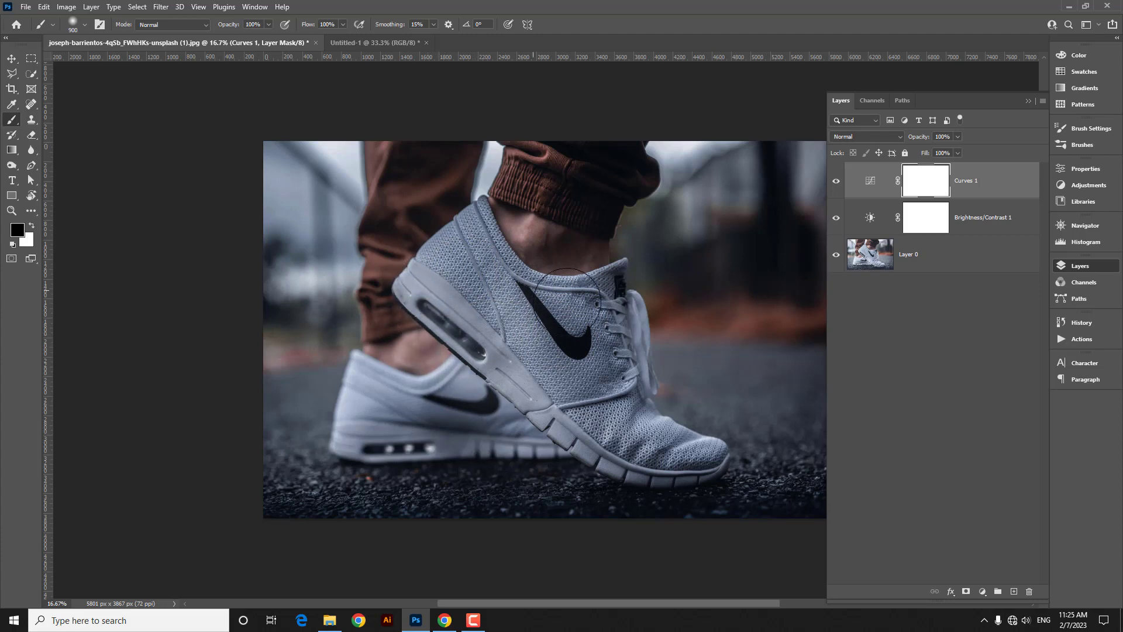
pyautogui.moveTo(481, 278)
pyautogui.mouseDown()
pyautogui.moveTo(462, 249)
pyautogui.moveTo(623, 296)
pyautogui.moveTo(728, 451)
pyautogui.moveTo(467, 349)
pyautogui.moveTo(421, 409)
pyautogui.moveTo(365, 409)
pyautogui.moveTo(493, 386)
pyautogui.moveTo(562, 416)
pyautogui.mouseUp()
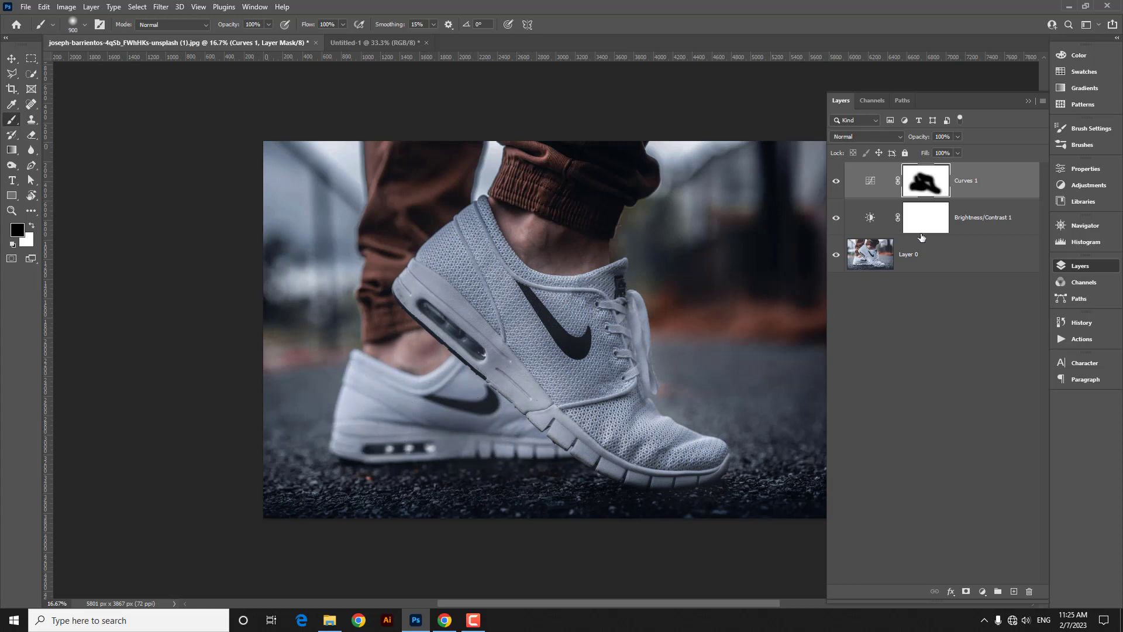
# Set the Brightness/Contrast layer's brightness to -54 and contrast to -17
pyautogui.doubleClick(869, 217)
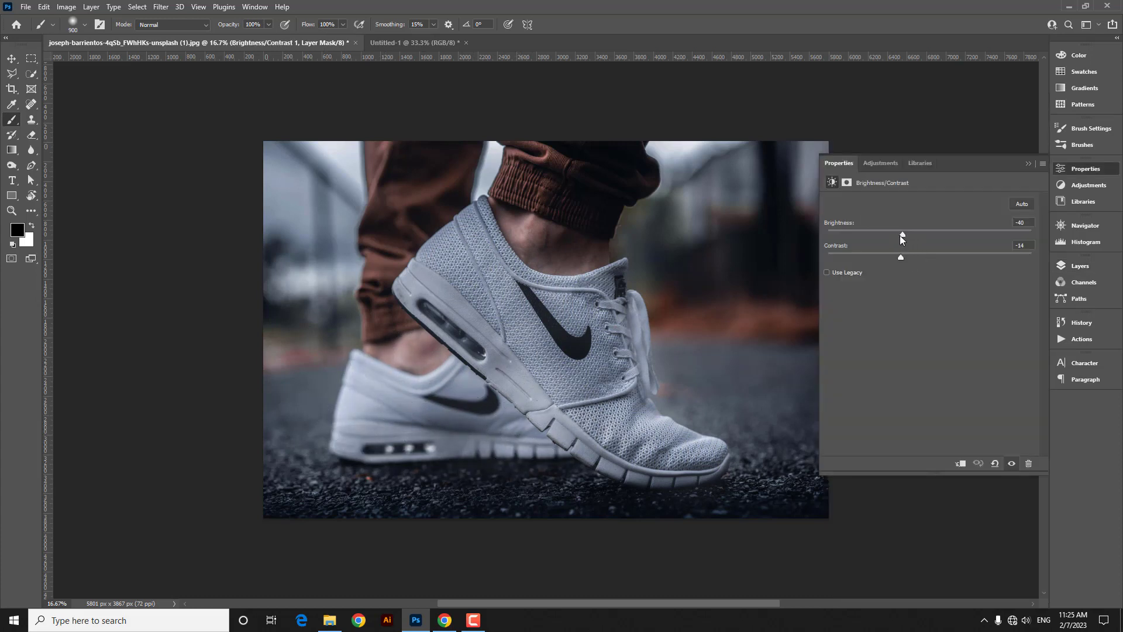
pyautogui.moveTo(901, 236); pyautogui.dragTo(894, 237)
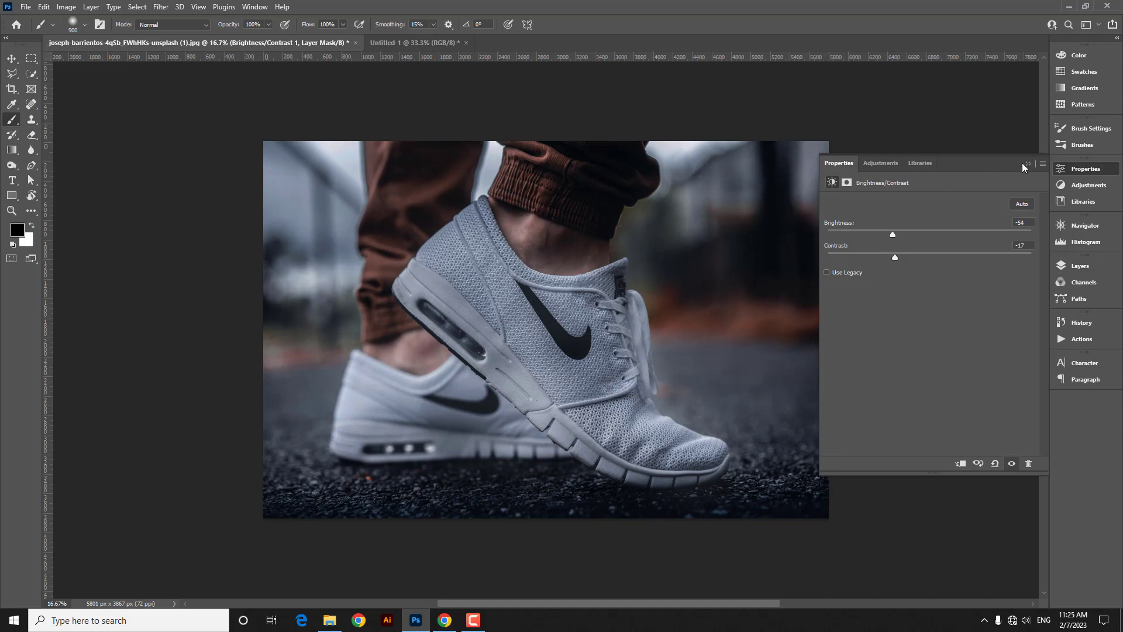
pyautogui.click(1027, 164)
pyautogui.click(1071, 265)
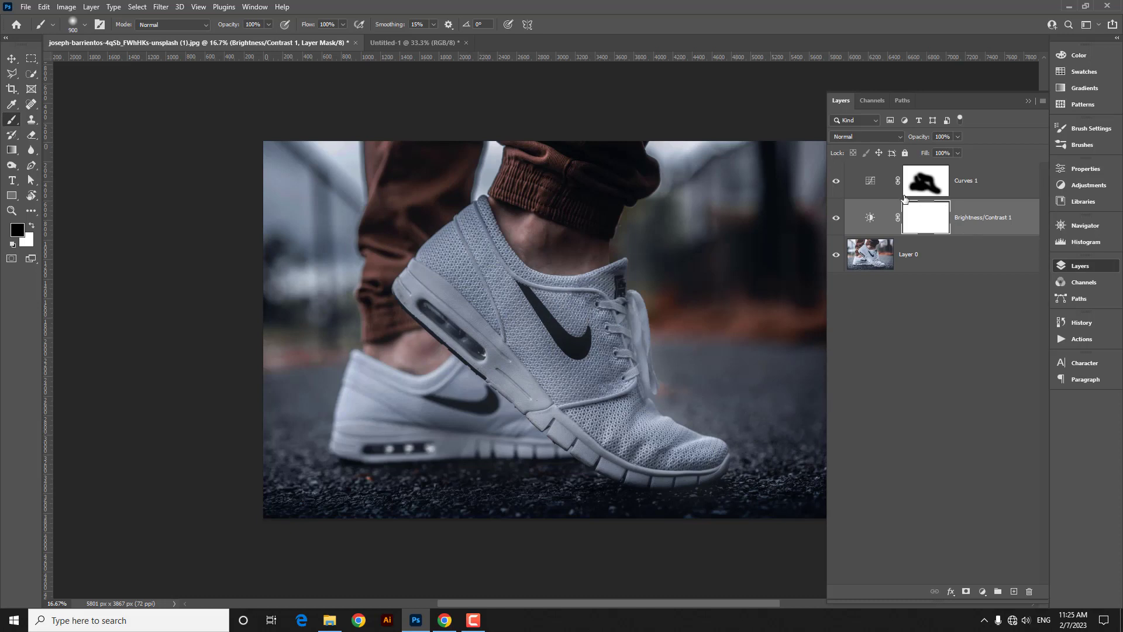
# Undo a trial stroke on the Brightness/Contrast mask and extend the black painting over the shoe on the Curves mask
pyautogui.moveTo(473, 255); pyautogui.dragTo(568, 353)
pyautogui.hotkey('ctrl', 'z')
pyautogui.click(939, 195)
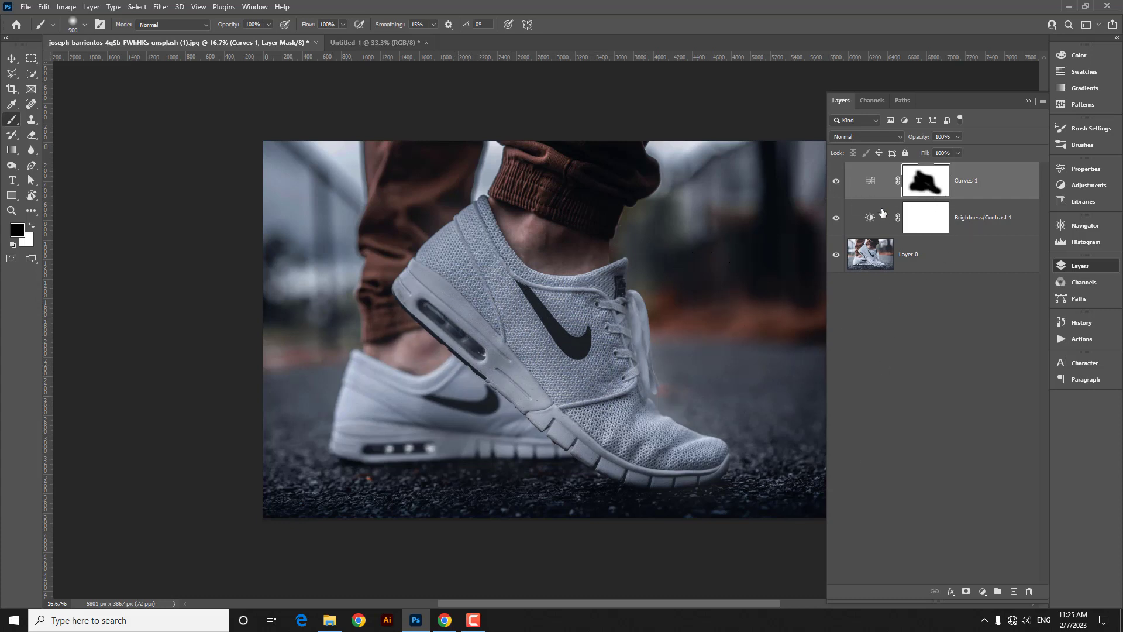
# Add a new empty layer directly above the shoe photo layer, discarding a trial Pen anchor point
pyautogui.click(32, 166)
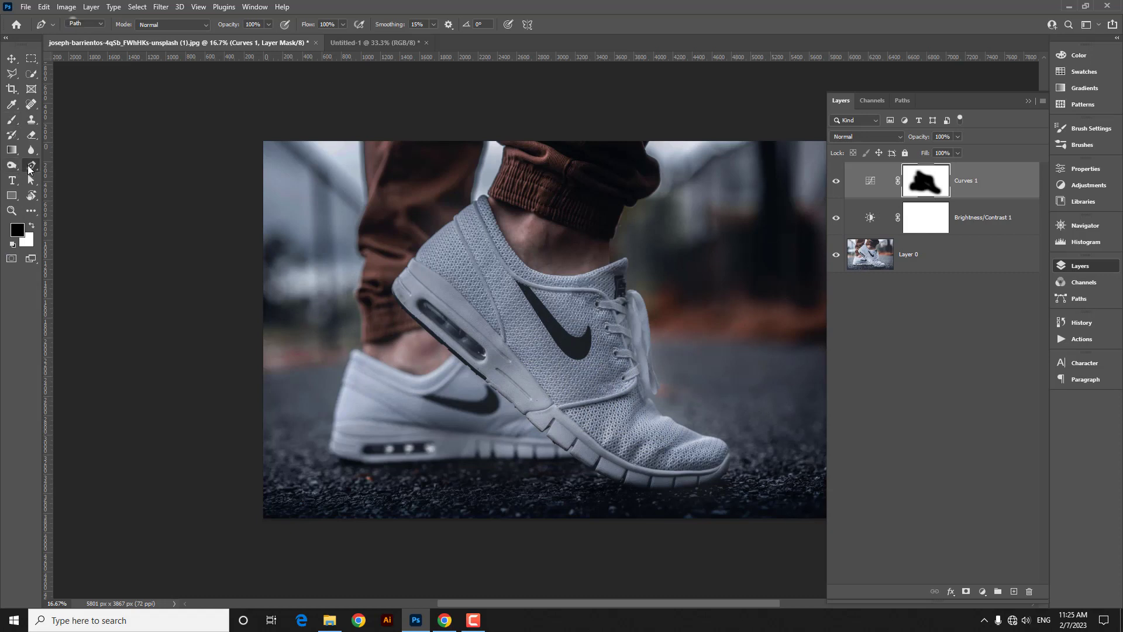
pyautogui.click(888, 253)
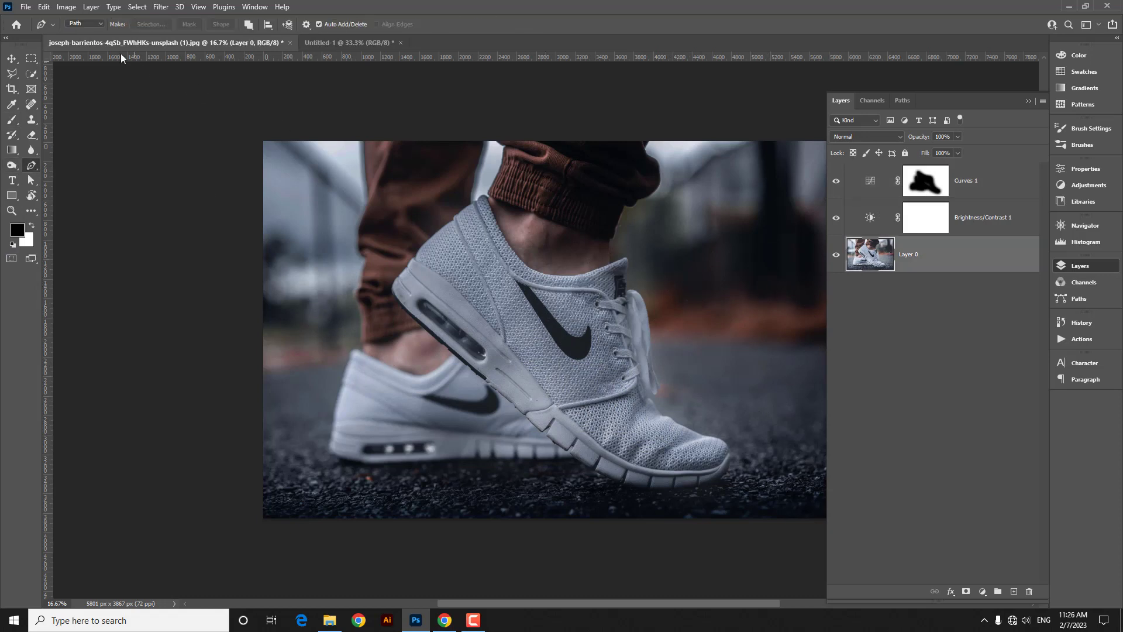
pyautogui.click(328, 200)
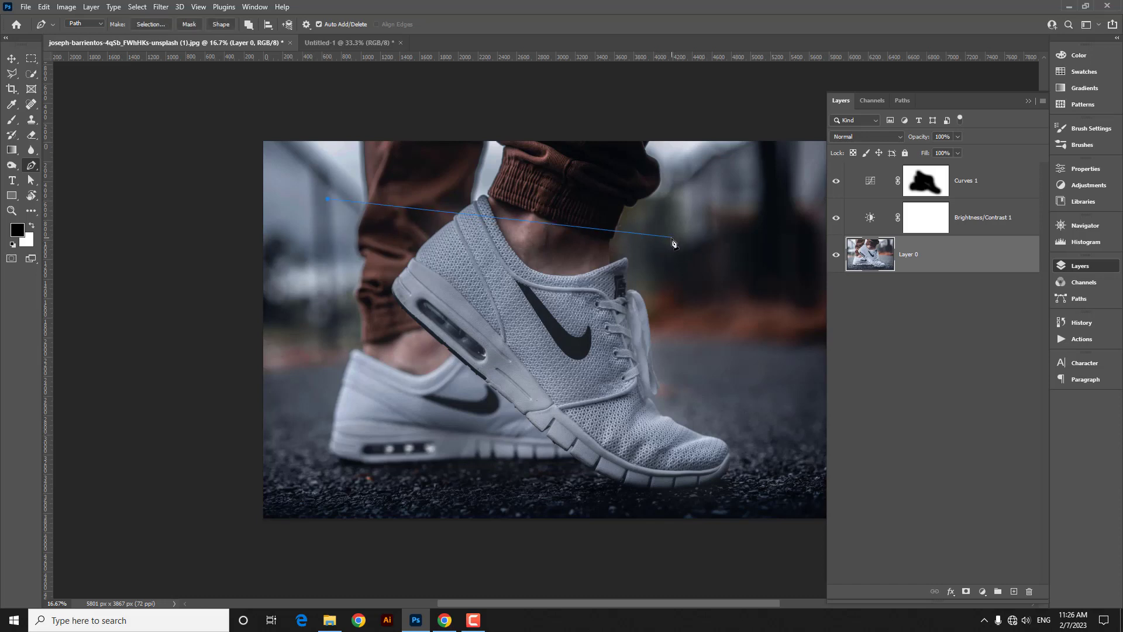
pyautogui.hotkey('ctrl', 'z')
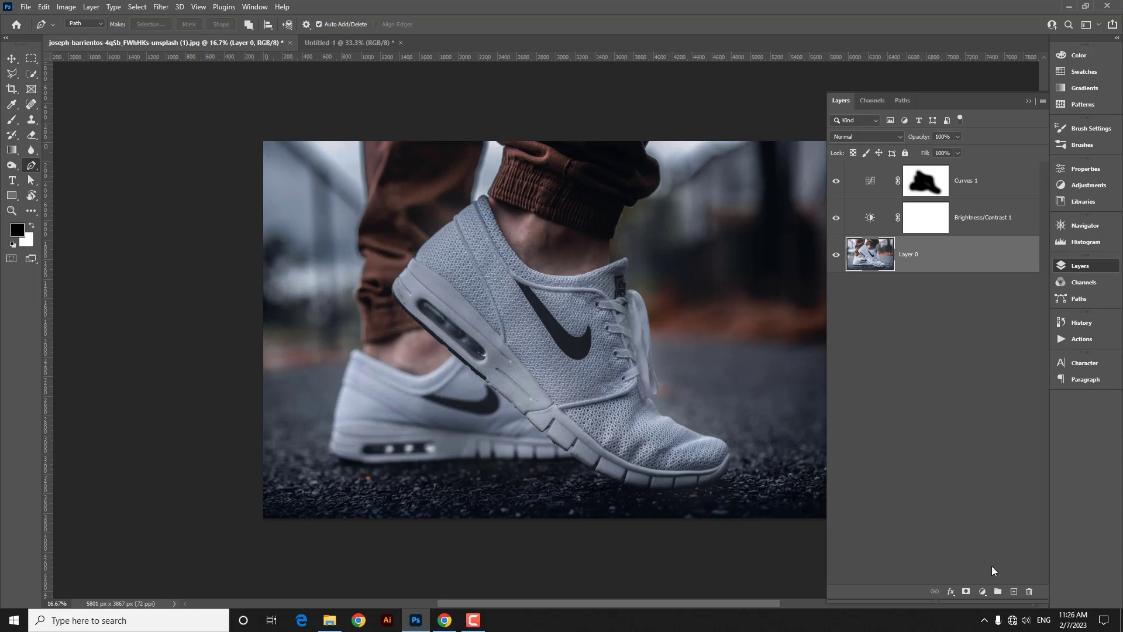
pyautogui.click(1014, 592)
# Draw an open, smoothly winding Pen path with five anchor points looping around the front shoe, and keep the Work Path selected
pyautogui.click(337, 216)
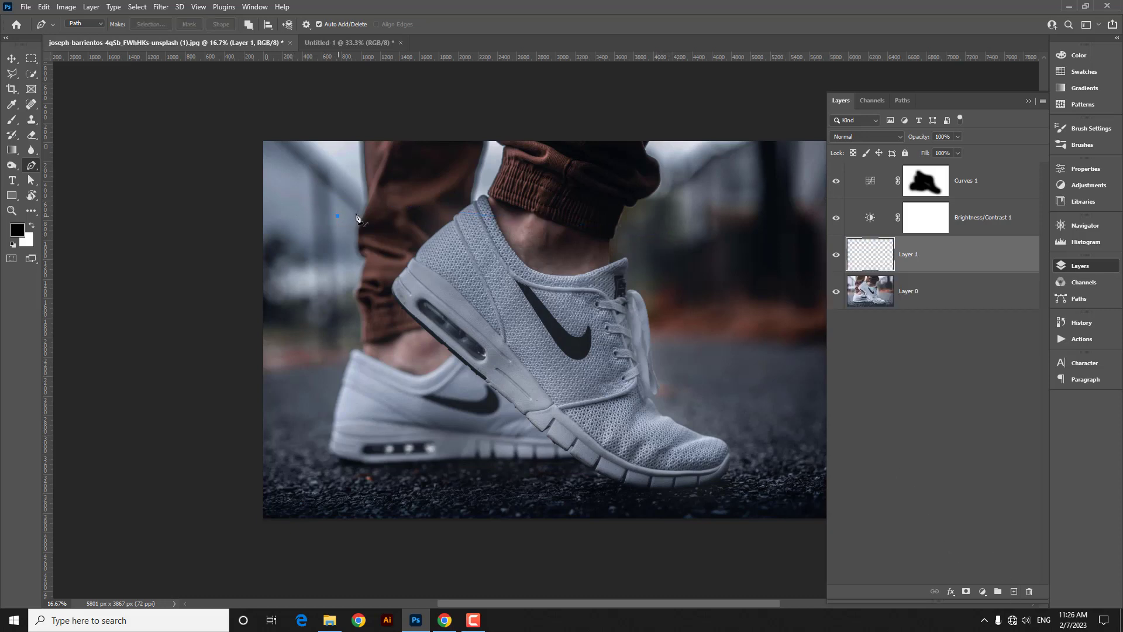
pyautogui.moveTo(670, 271); pyautogui.dragTo(664, 301)
pyautogui.moveTo(327, 304); pyautogui.dragTo(274, 358)
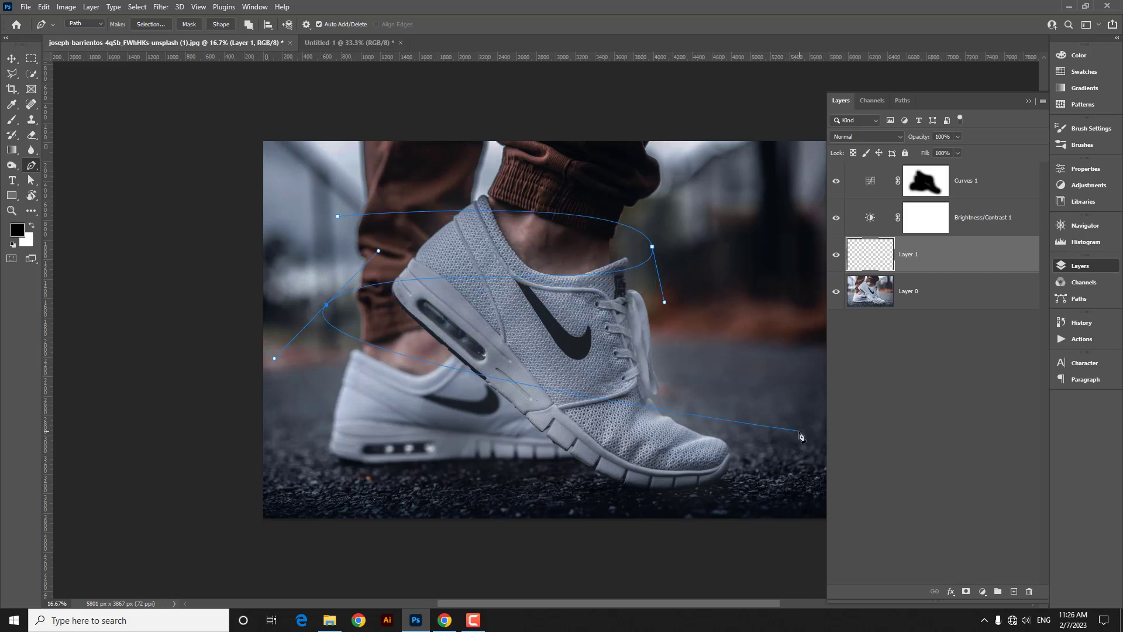
pyautogui.moveTo(766, 363); pyautogui.dragTo(735, 425)
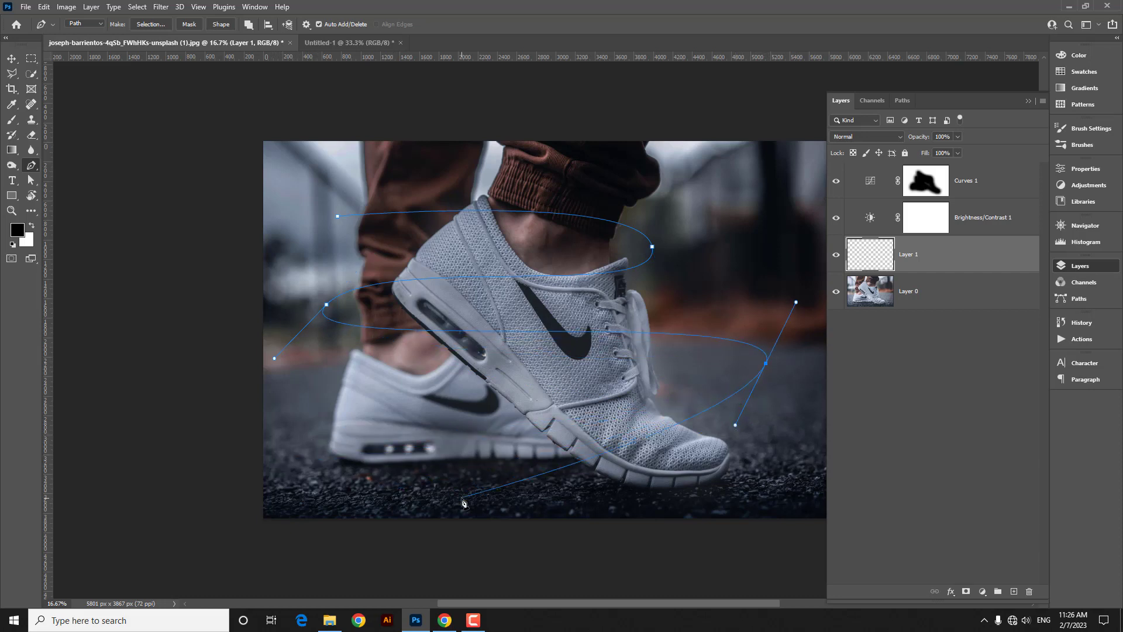
pyautogui.moveTo(462, 498); pyautogui.dragTo(572, 460)
pyautogui.press('Return')
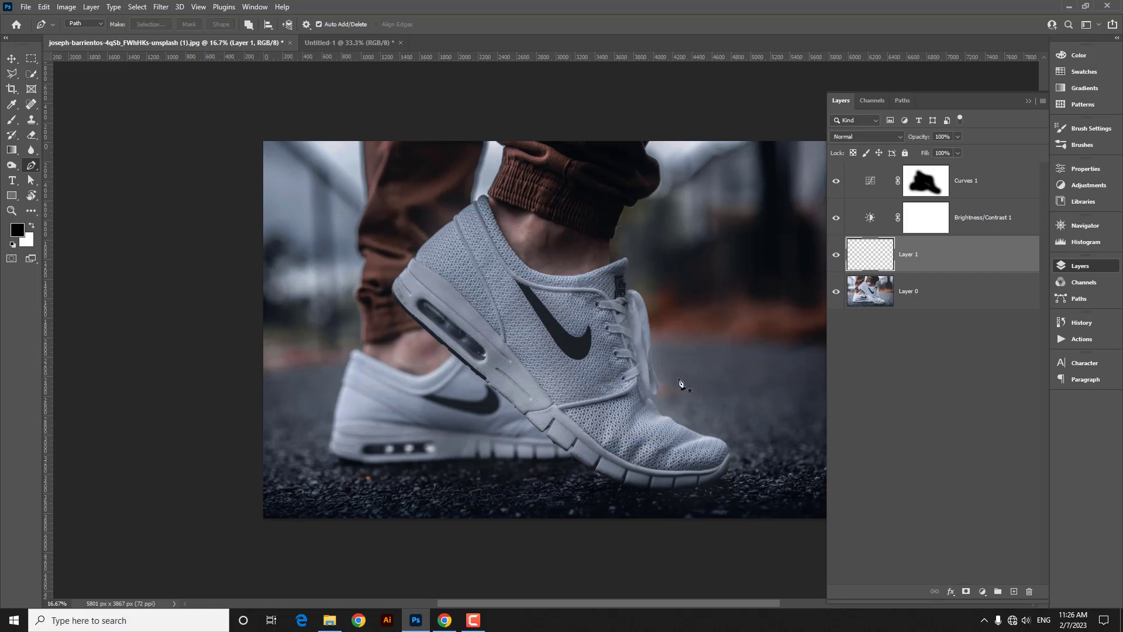
pyautogui.click(903, 100)
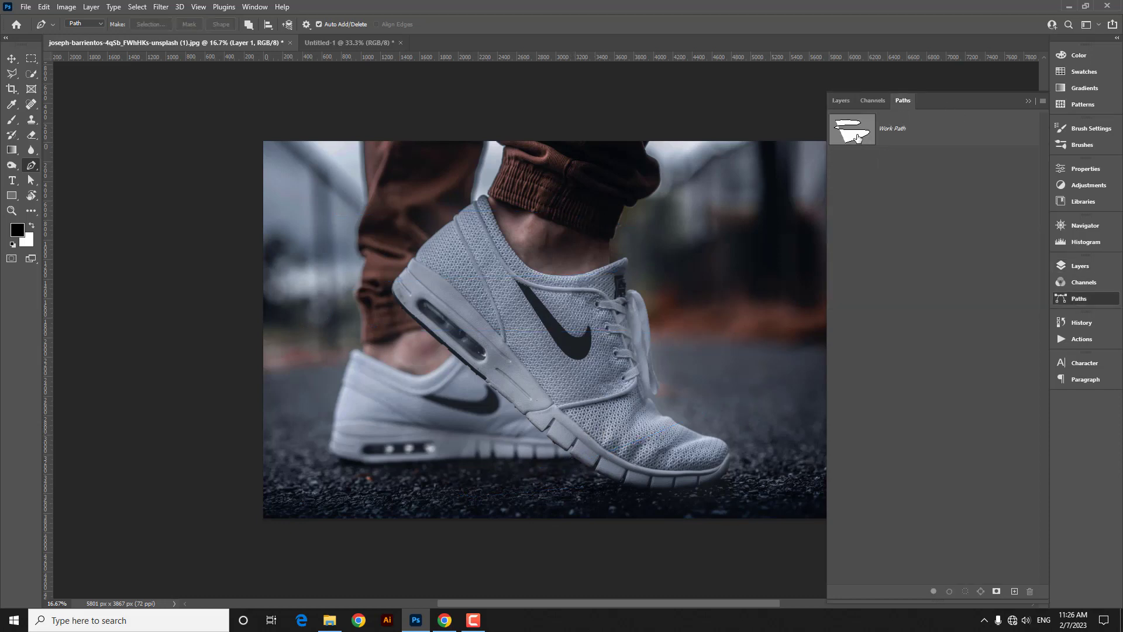
pyautogui.click(858, 138)
pyautogui.rightClick(435, 282)
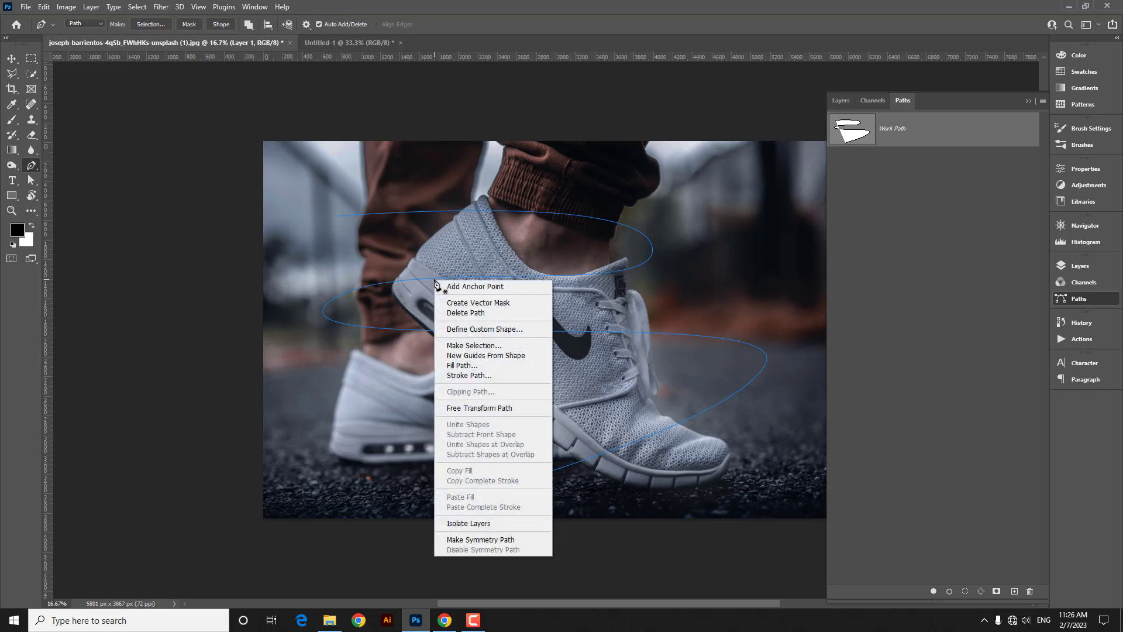
pyautogui.click(473, 377)
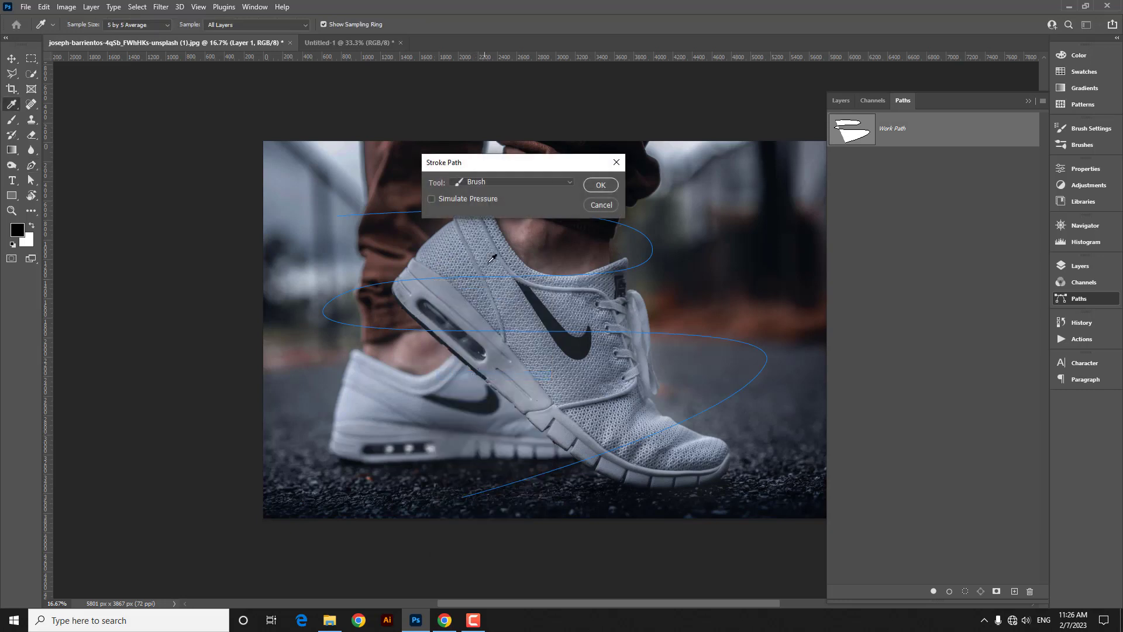
pyautogui.click(452, 198)
pyautogui.click(598, 206)
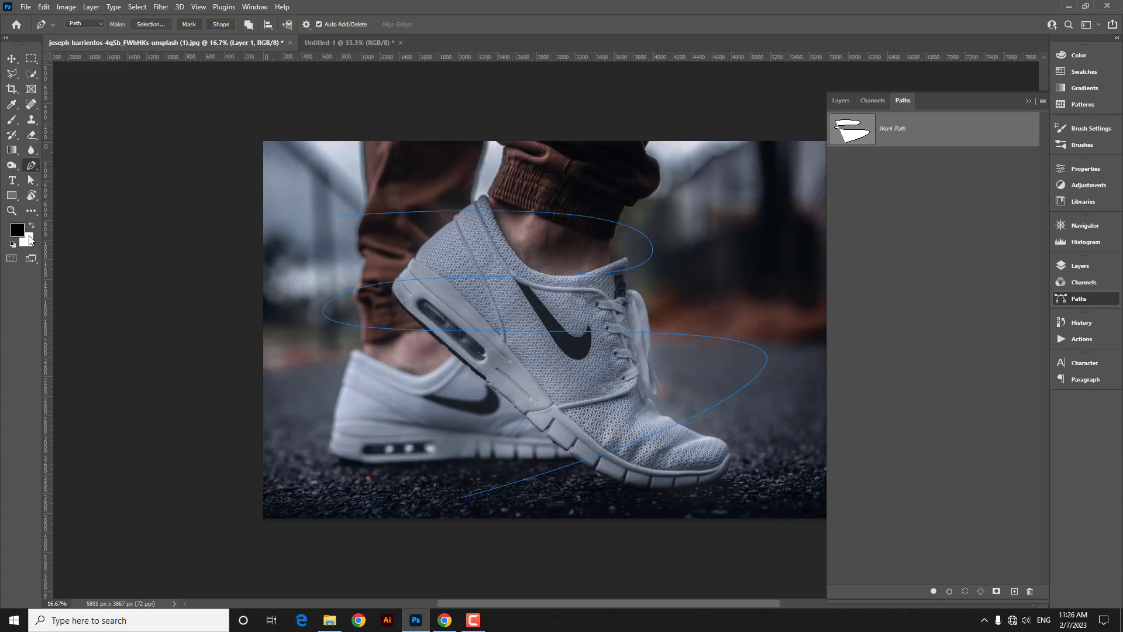
# Activate the Brush tool and make white the foreground color
pyautogui.click(11, 119)
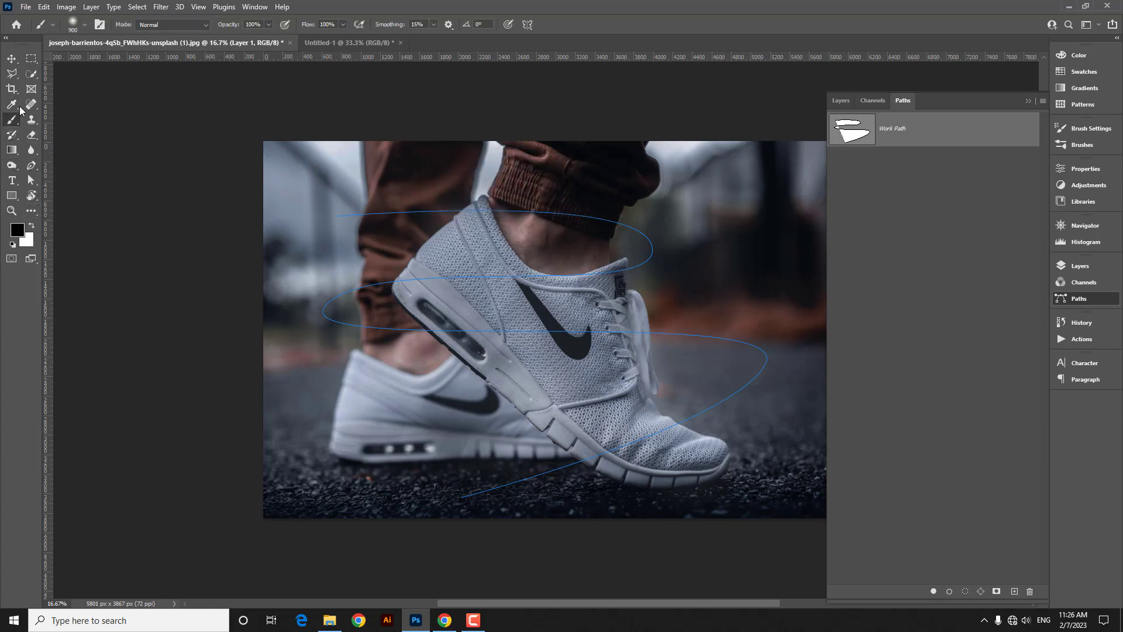
pyautogui.click(85, 26)
pyautogui.click(85, 26)
pyautogui.click(31, 226)
# Try stroking the Work Path with the 900 px white Brush and Simulate Pressure enabled, and undo the stroke
pyautogui.click(29, 168)
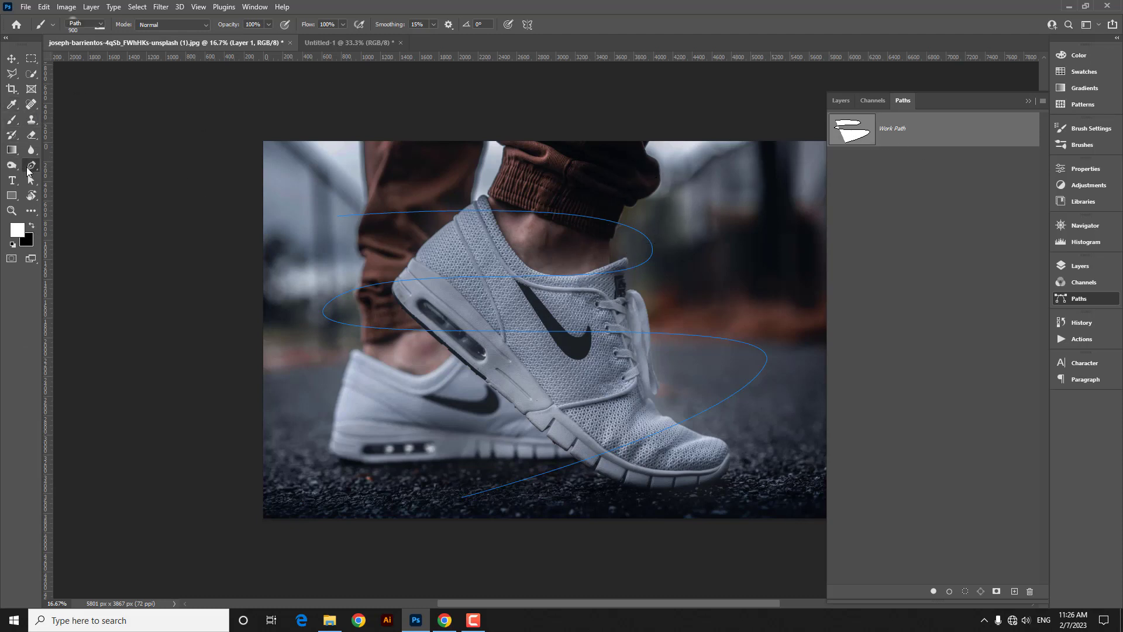
pyautogui.rightClick(576, 276)
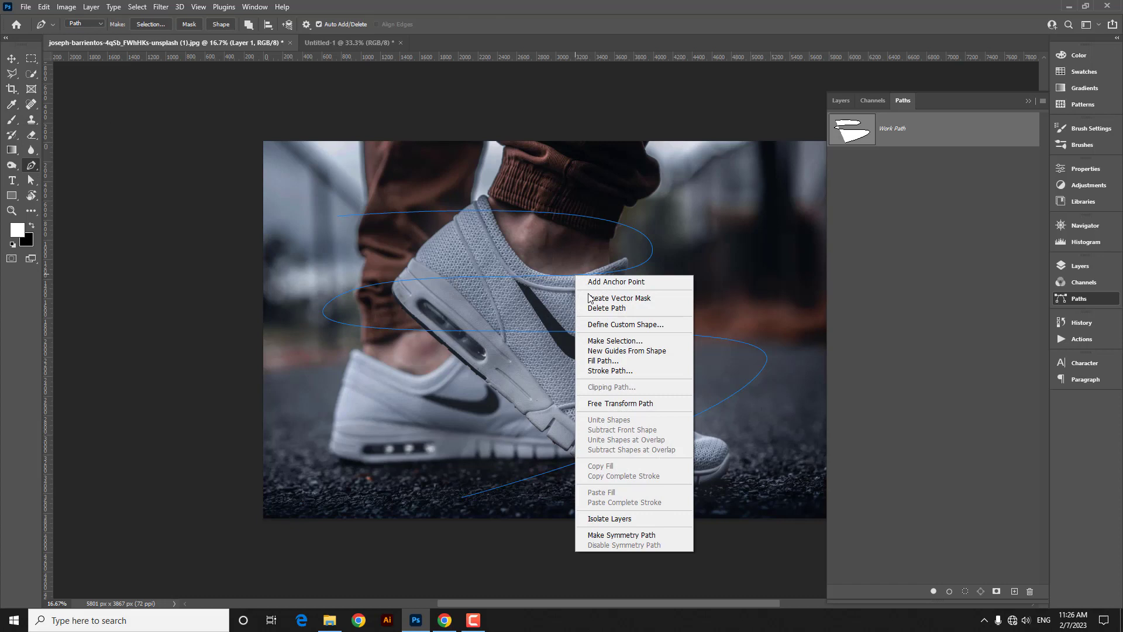
pyautogui.click(602, 370)
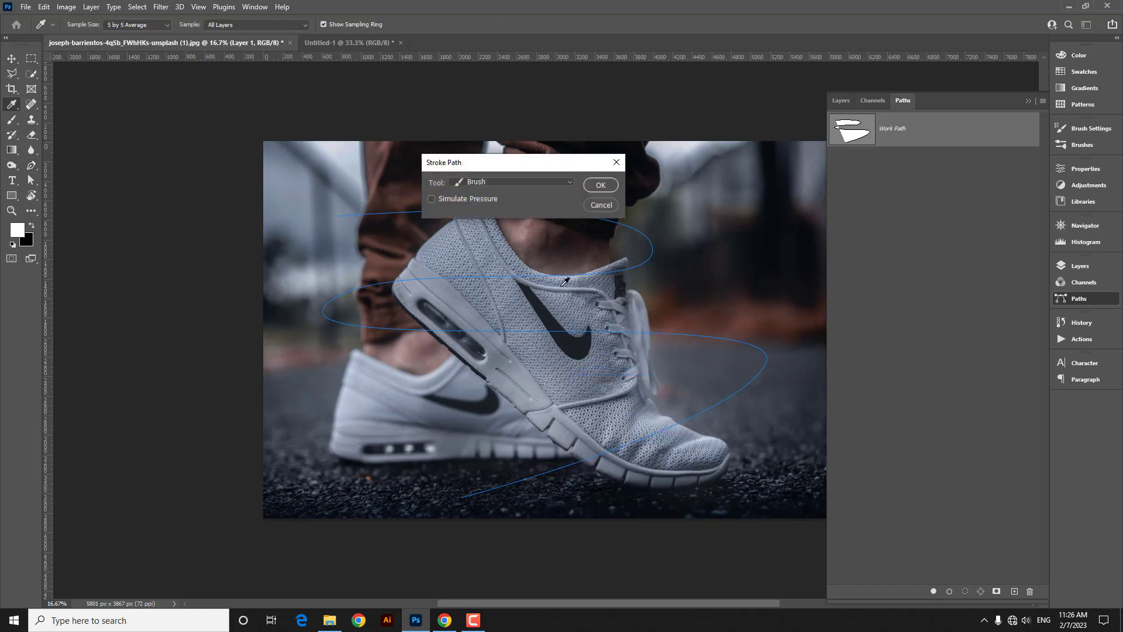
pyautogui.click(458, 202)
pyautogui.click(609, 185)
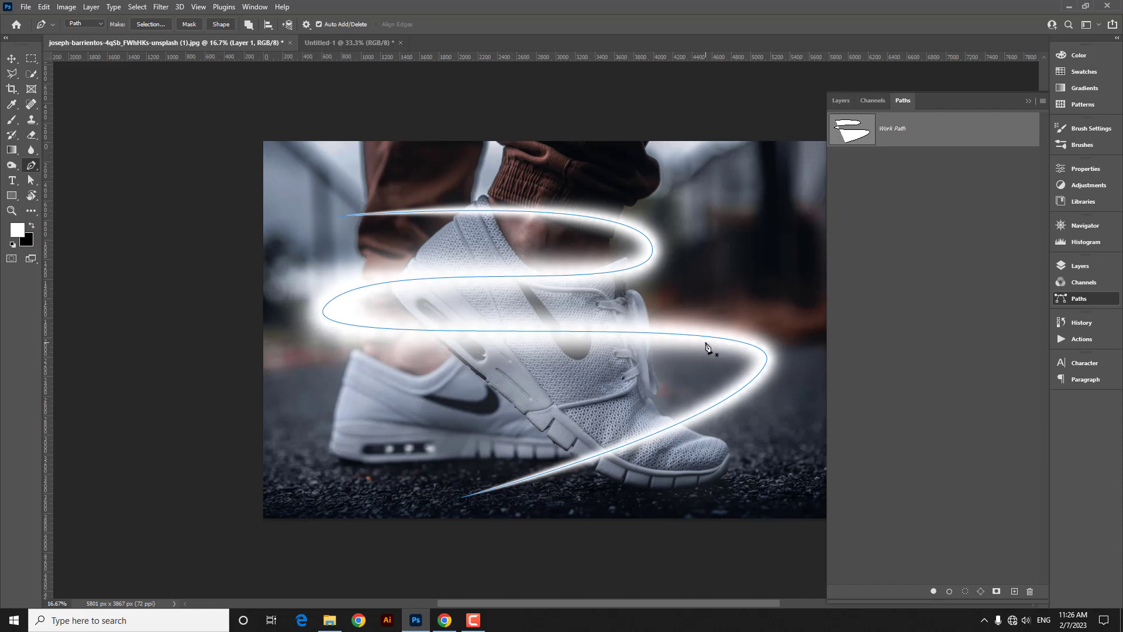
pyautogui.hotkey('ctrl', 'z')
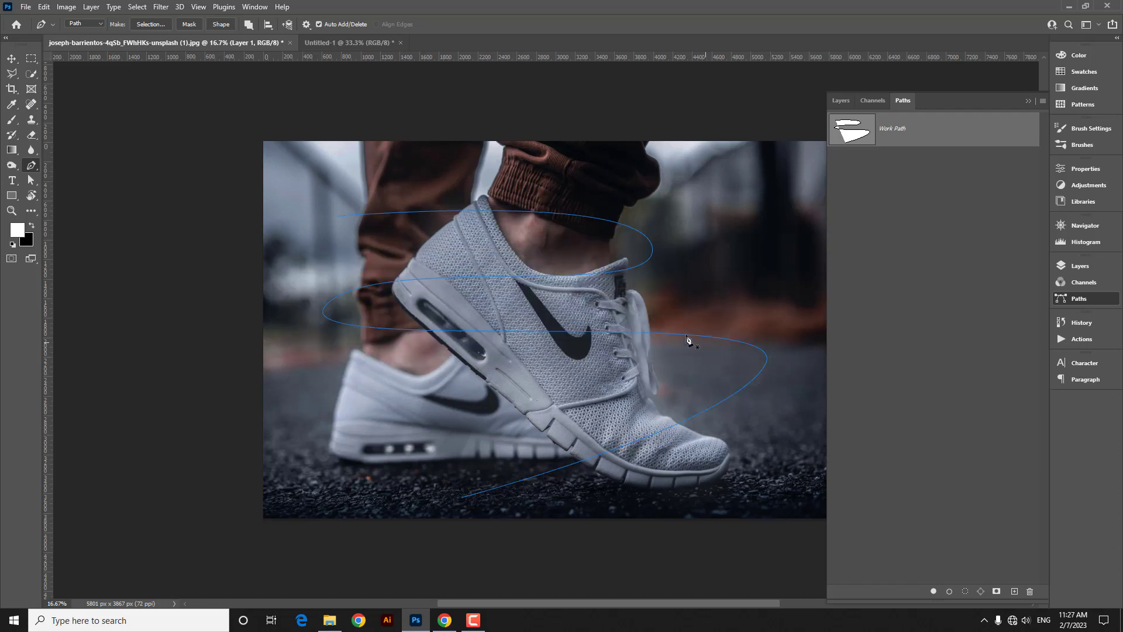
# Reduce the Brush size to 152 px and raise its hardness slightly
pyautogui.click(12, 120)
pyautogui.click(82, 25)
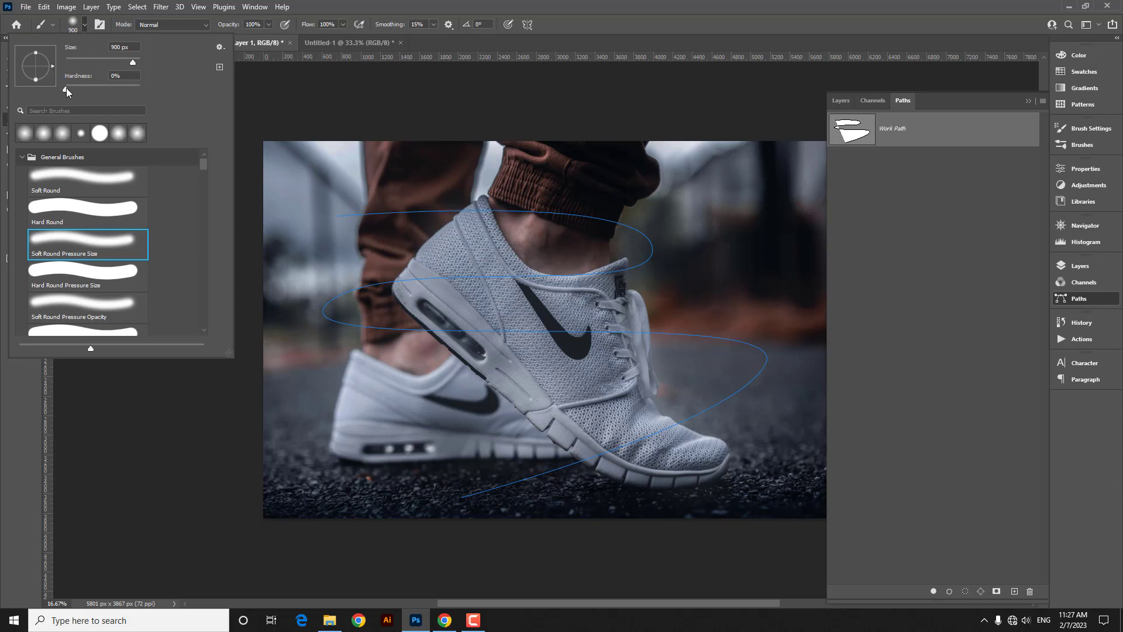
pyautogui.moveTo(69, 88); pyautogui.dragTo(76, 88)
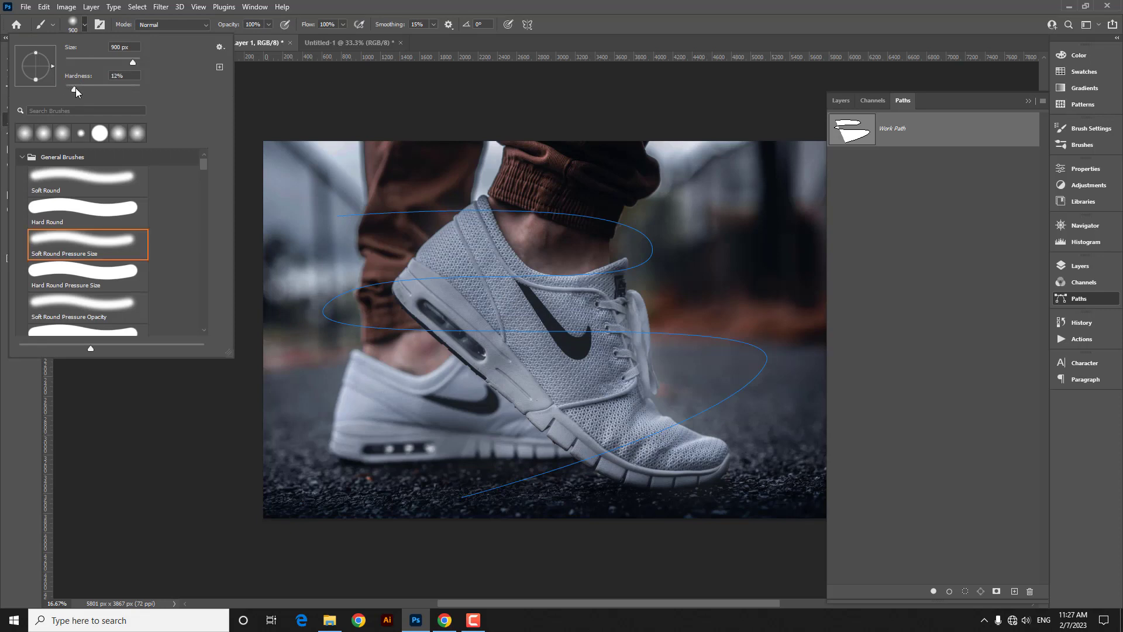
pyautogui.click(129, 61)
pyautogui.moveTo(115, 65); pyautogui.dragTo(115, 65)
pyautogui.moveTo(111, 61); pyautogui.dragTo(113, 61)
pyautogui.moveTo(80, 88); pyautogui.dragTo(81, 88)
pyautogui.click(934, 144)
# Stroke the Work Path around the shoe with the 152 px white Brush and Simulate Pressure enabled
pyautogui.click(32, 165)
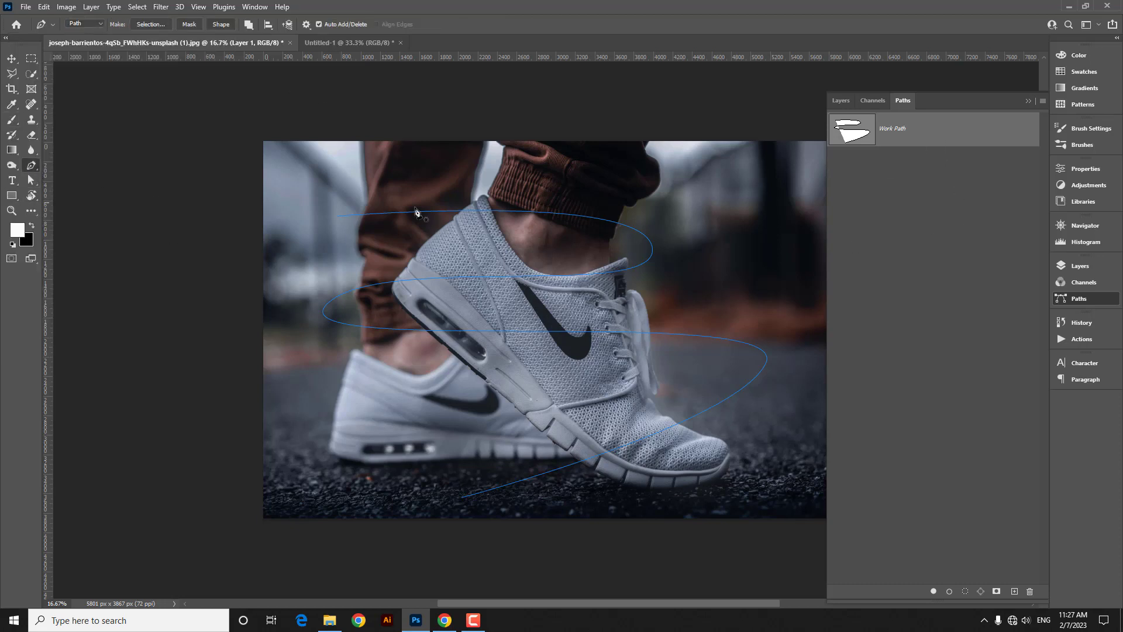
pyautogui.rightClick(508, 214)
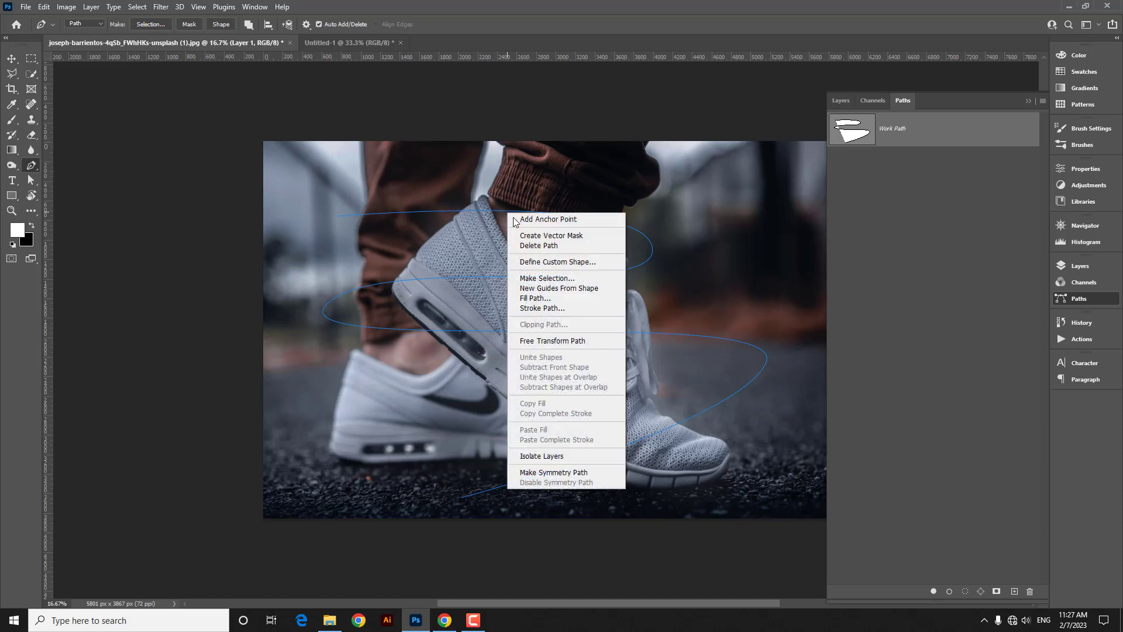
pyautogui.click(551, 308)
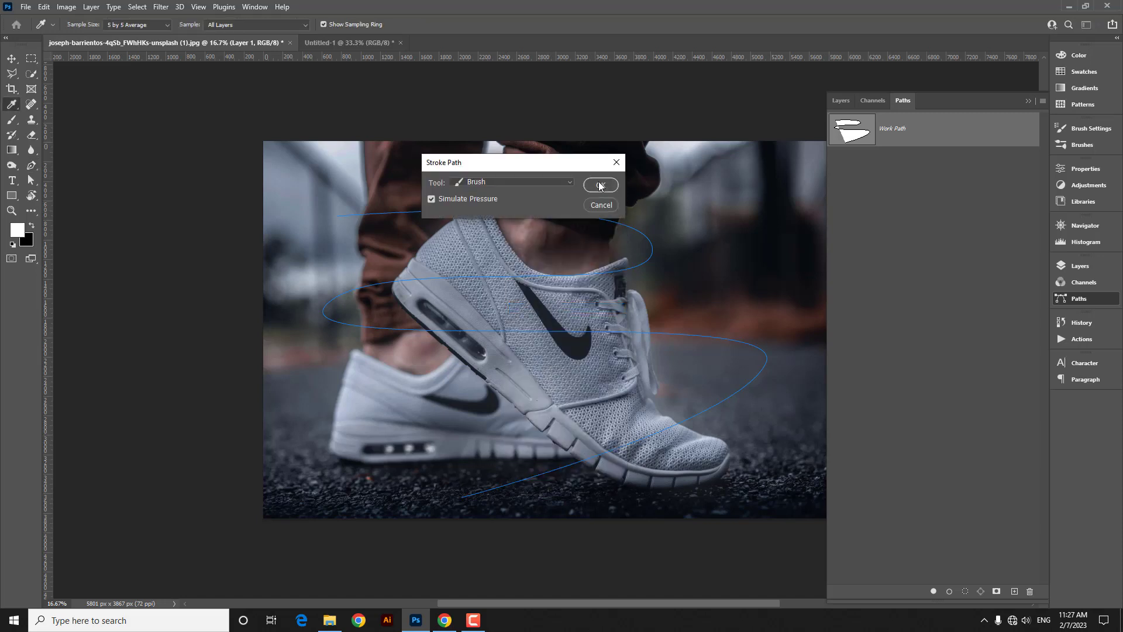
pyautogui.click(600, 185)
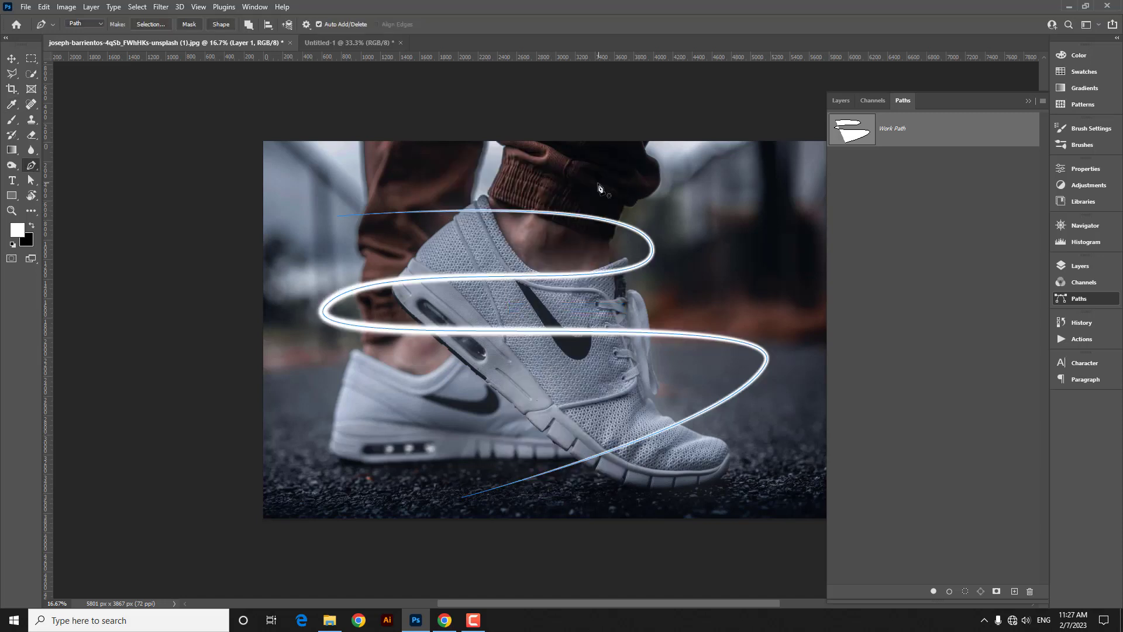
# Clear the path outline from the canvas by loading the Work Path as a selection and deselecting it
pyautogui.click(11, 59)
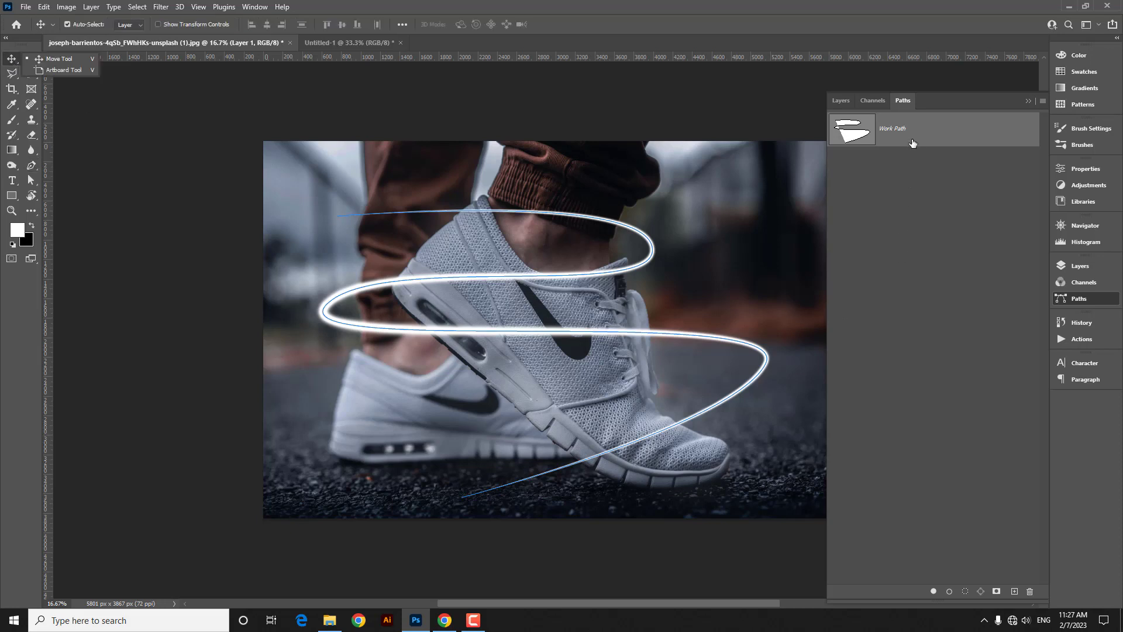
pyautogui.click(840, 100)
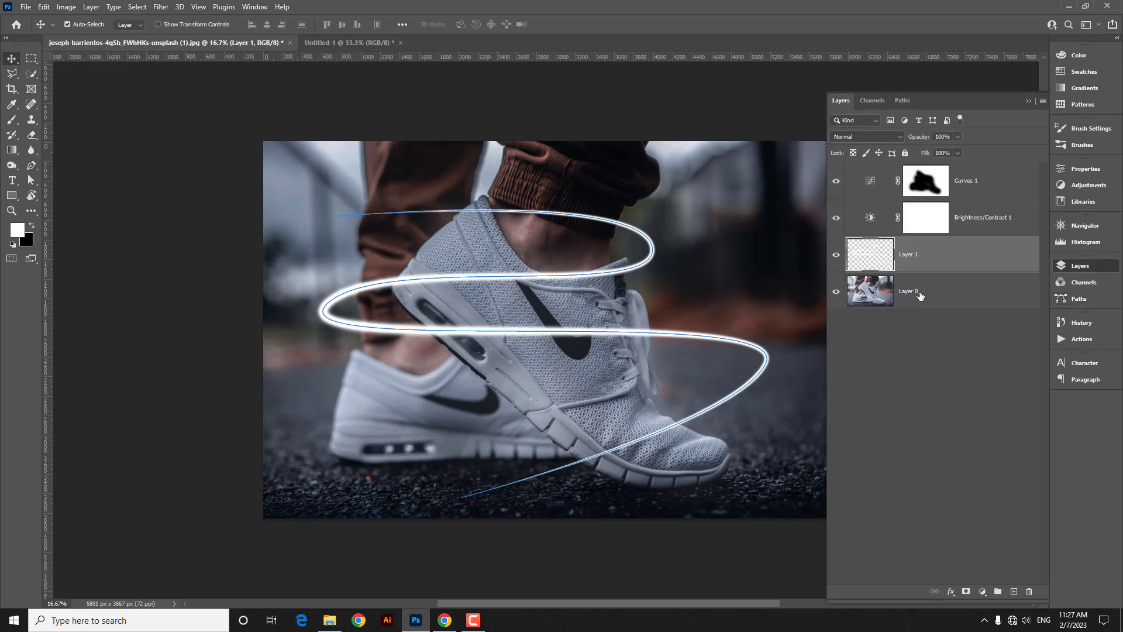
pyautogui.click(919, 295)
pyautogui.click(874, 261)
pyautogui.click(903, 100)
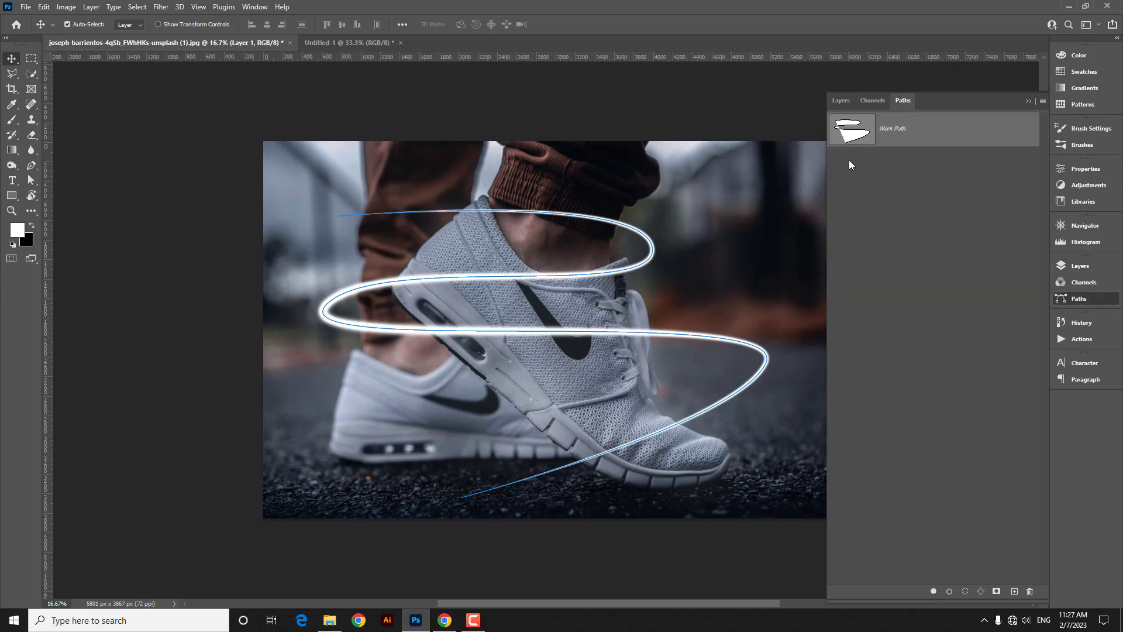
pyautogui.keyDown('ctrl'); pyautogui.click(853, 139); pyautogui.keyUp('ctrl')
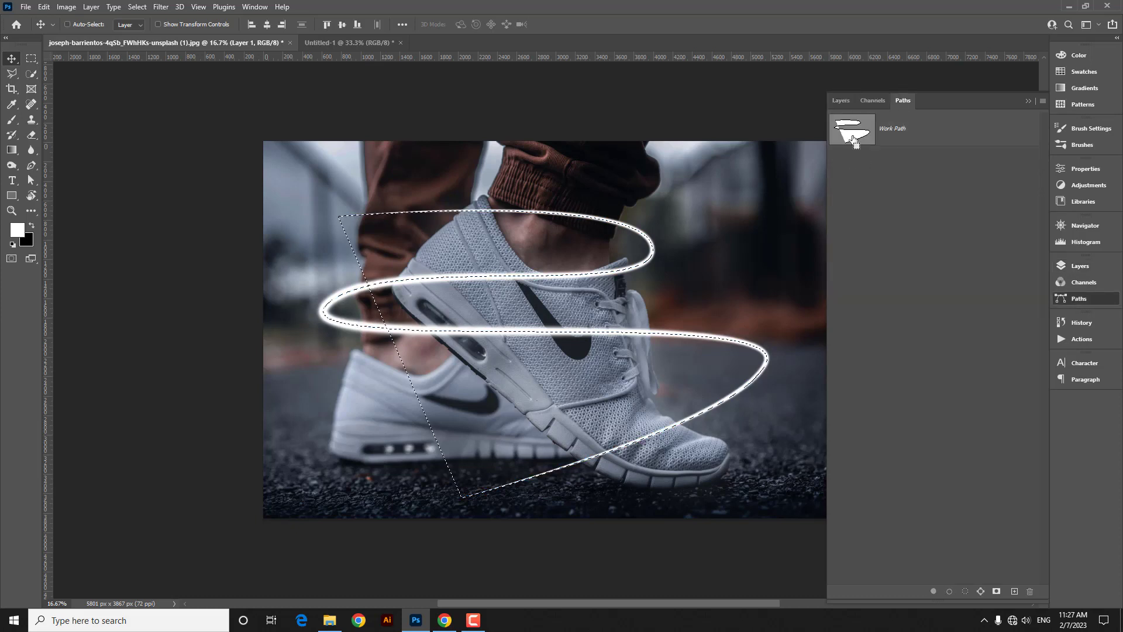
pyautogui.hotkey('ctrl', 'd')
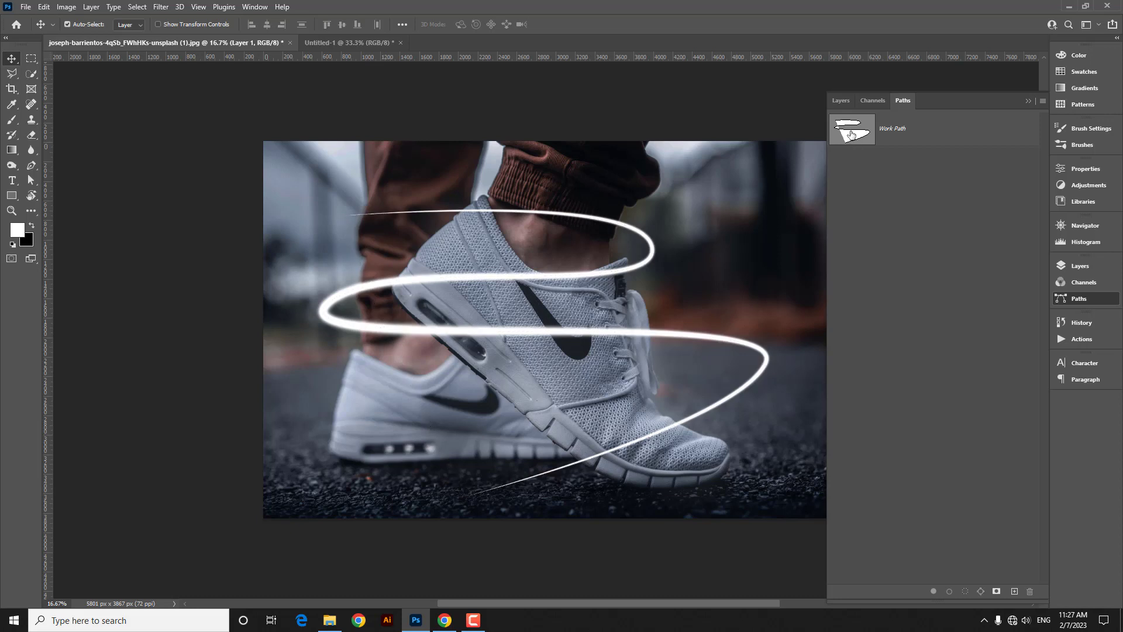
# Add an Outer Glow effect to the curved line's layer and set the glow color to a saturated blue
pyautogui.click(840, 100)
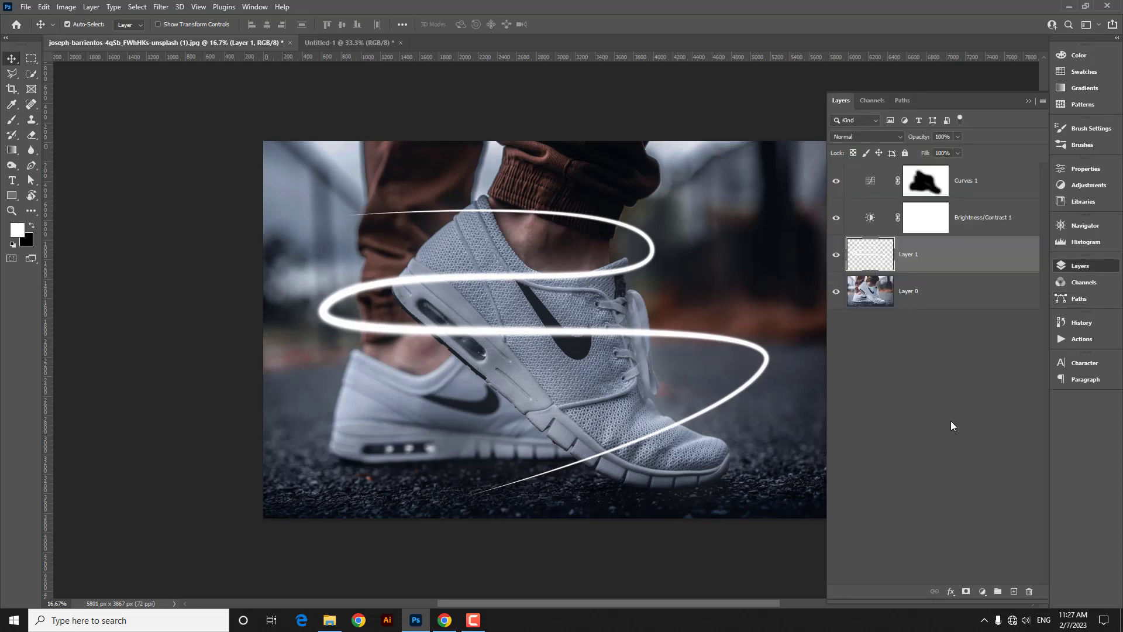
pyautogui.click(950, 592)
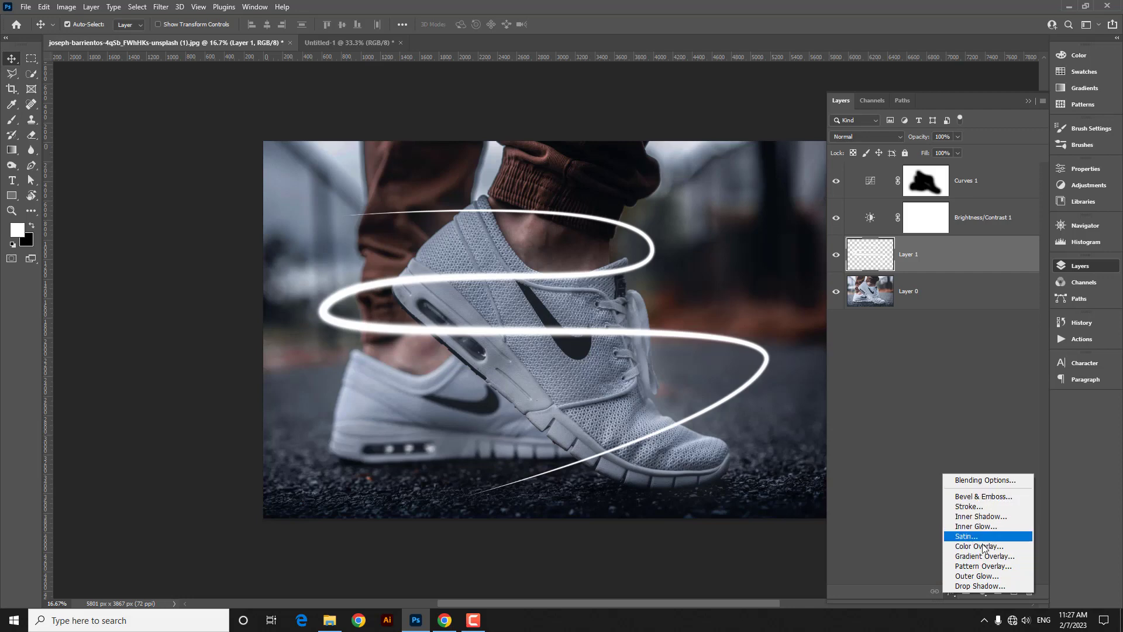
pyautogui.click(977, 576)
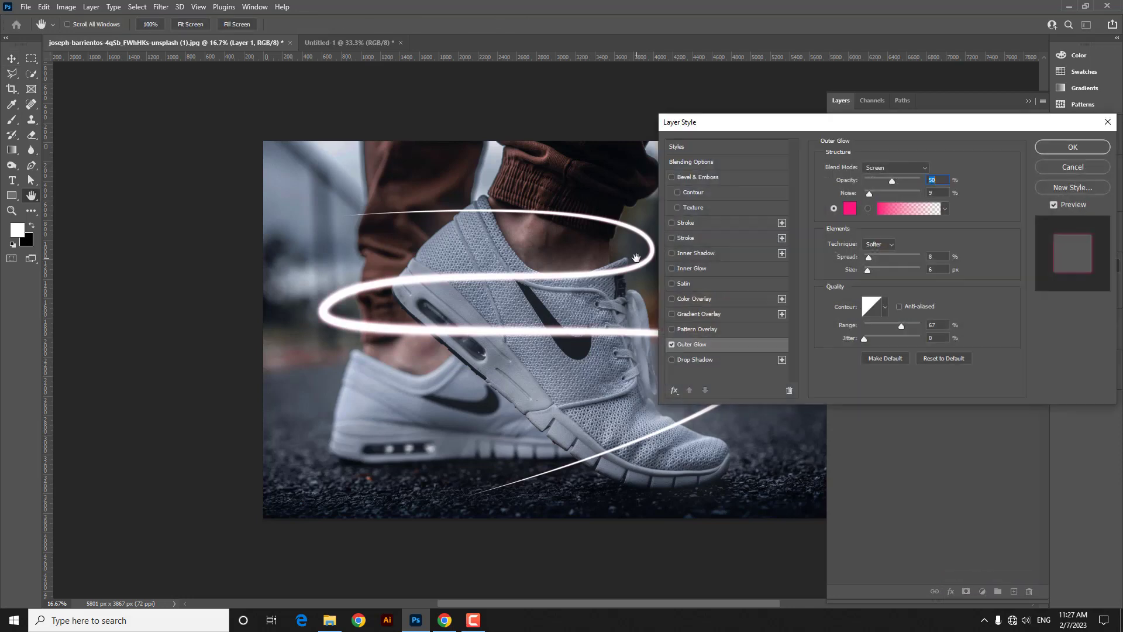
pyautogui.click(848, 210)
pyautogui.click(975, 247)
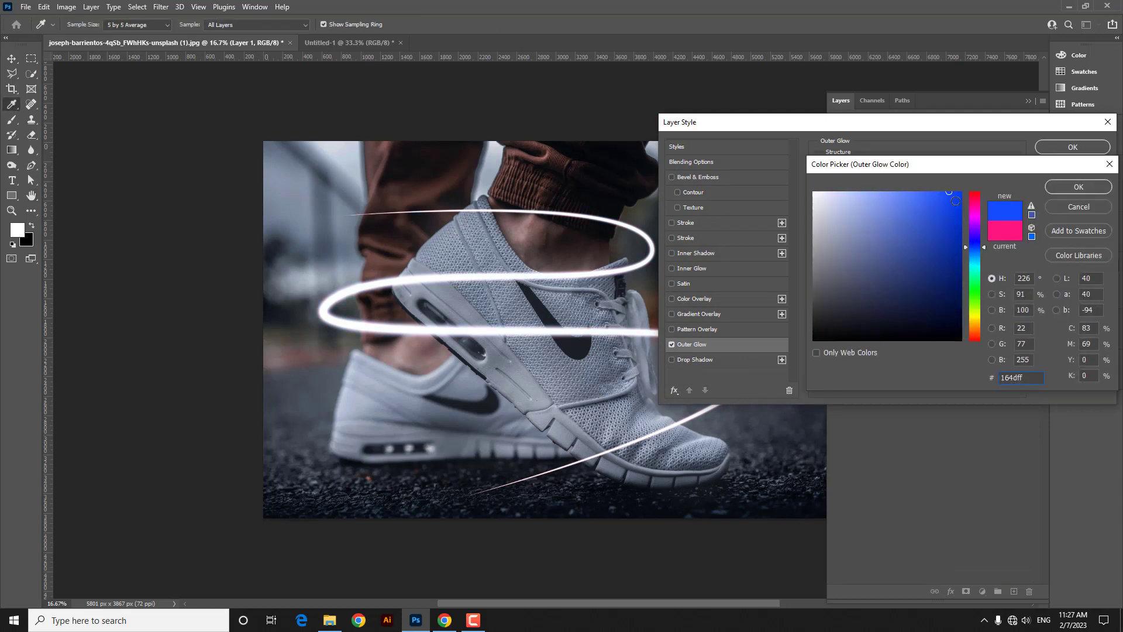
pyautogui.moveTo(948, 192)
pyautogui.mouseDown()
pyautogui.moveTo(954, 217)
pyautogui.moveTo(957, 199)
pyautogui.mouseUp()
pyautogui.click(1067, 186)
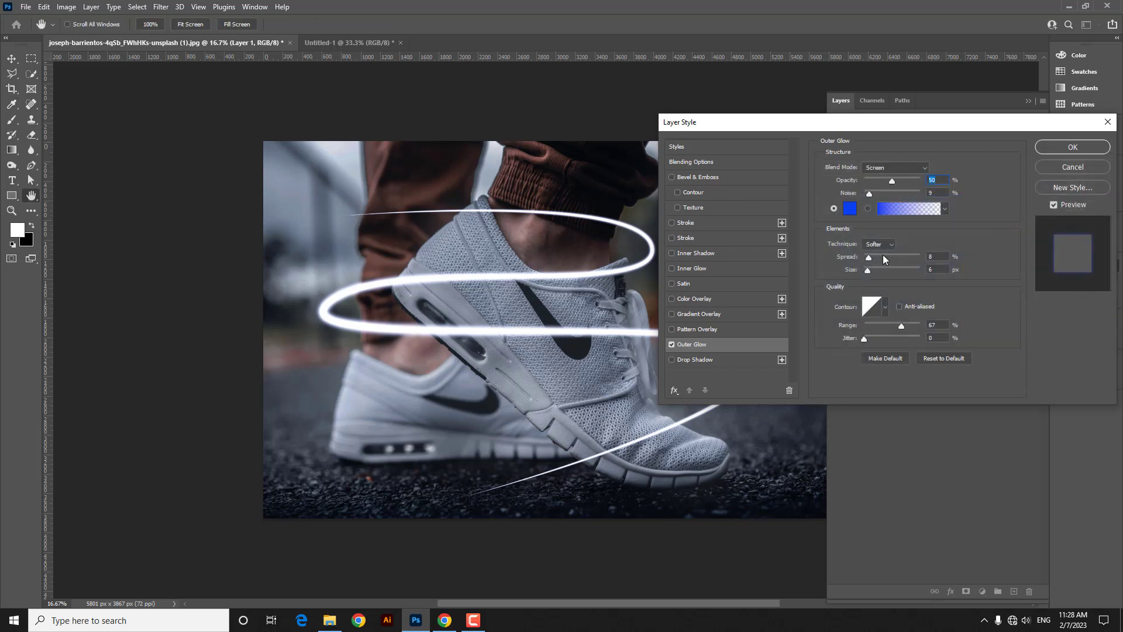
# Raise the Outer Glow's opacity to 65% and increase its spread and size
pyautogui.moveTo(892, 182); pyautogui.dragTo(894, 181)
pyautogui.moveTo(870, 258); pyautogui.dragTo(873, 270)
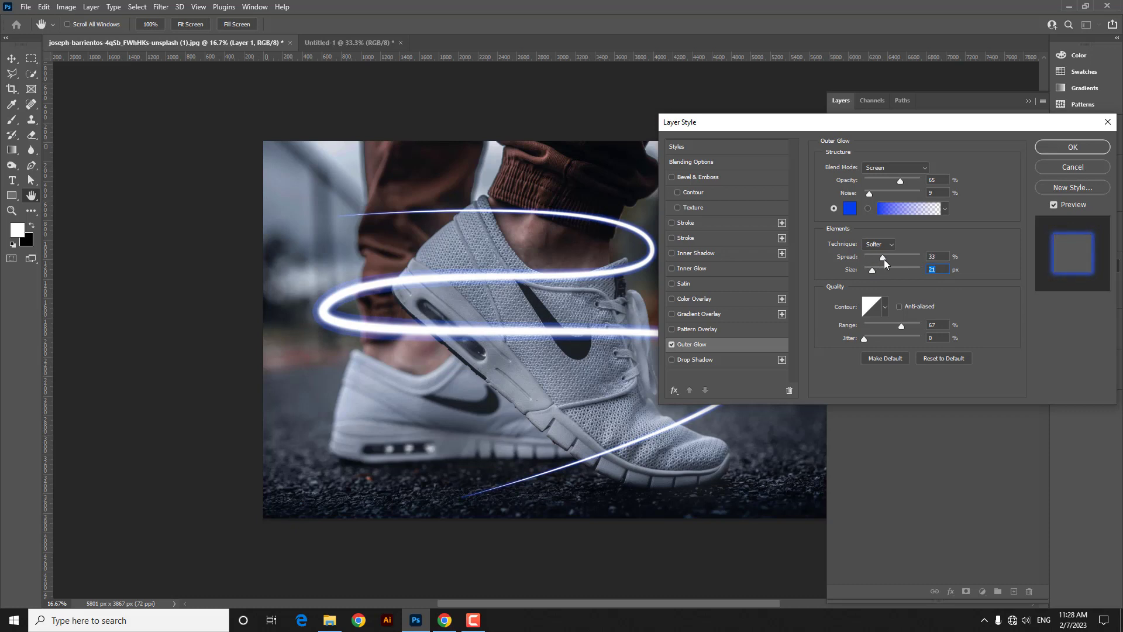
pyautogui.click(884, 260)
pyautogui.click(887, 272)
pyautogui.moveTo(886, 271); pyautogui.dragTo(883, 271)
pyautogui.click(890, 270)
pyautogui.moveTo(887, 272); pyautogui.dragTo(884, 270)
# Fine-tune the Outer Glow's noise and opacity, and apply the layer style
pyautogui.click(868, 209)
pyautogui.moveTo(896, 197); pyautogui.dragTo(869, 198)
pyautogui.click(873, 198)
pyautogui.moveTo(907, 180); pyautogui.dragTo(883, 188)
pyautogui.click(1060, 147)
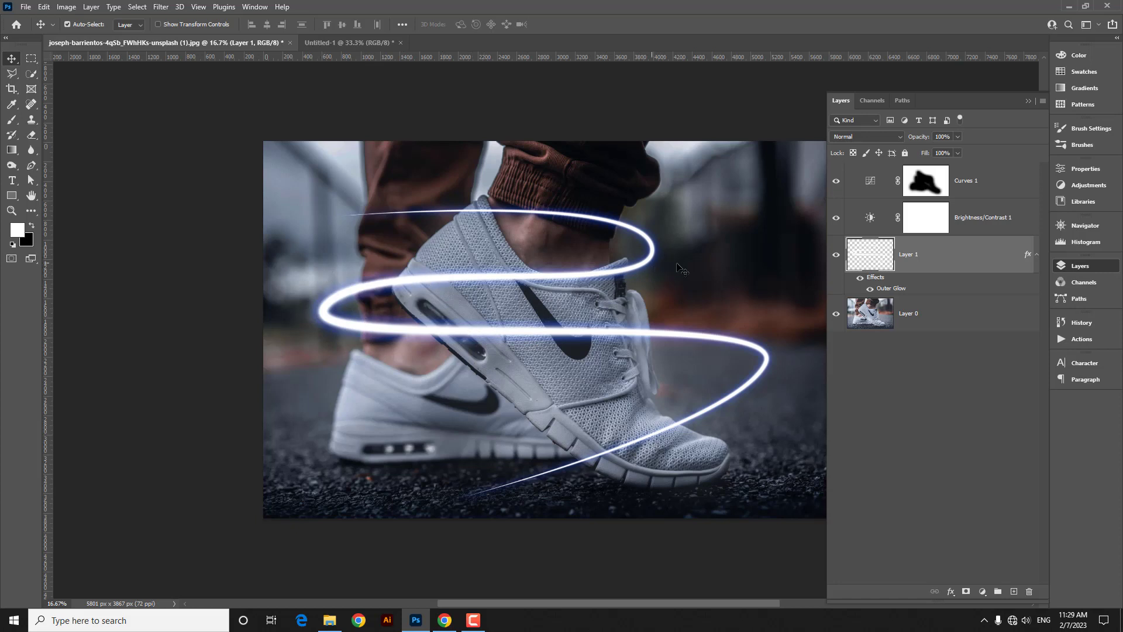
# Add a layer mask to the curved line's layer and set the black Brush's hardness to 100%
pyautogui.click(966, 592)
pyautogui.click(11, 119)
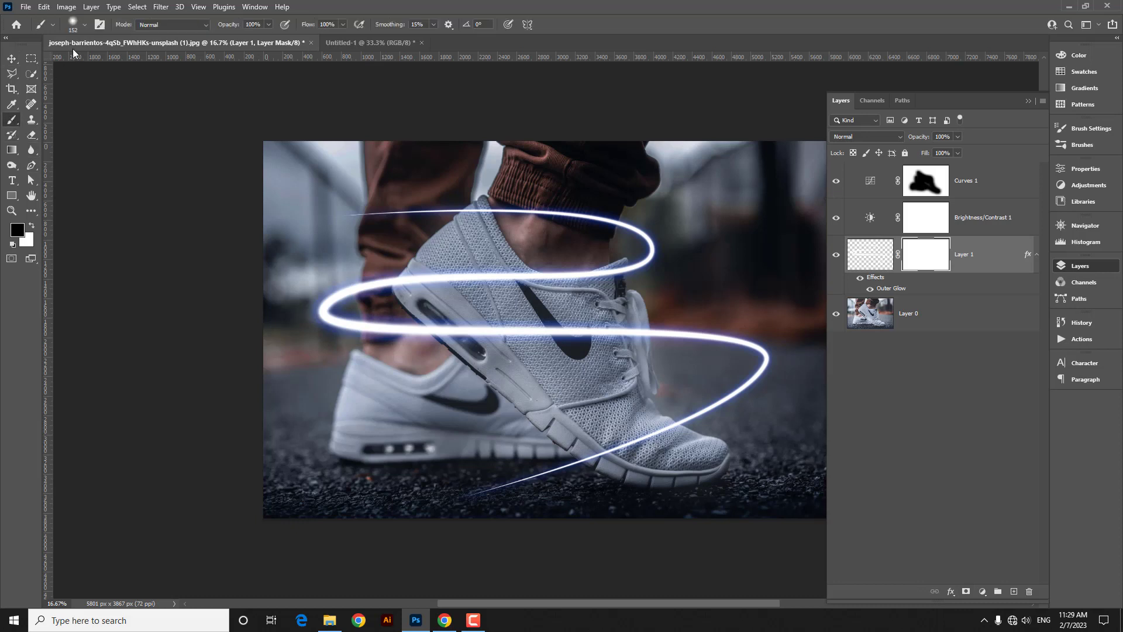
pyautogui.click(82, 27)
pyautogui.moveTo(78, 89); pyautogui.dragTo(206, 86)
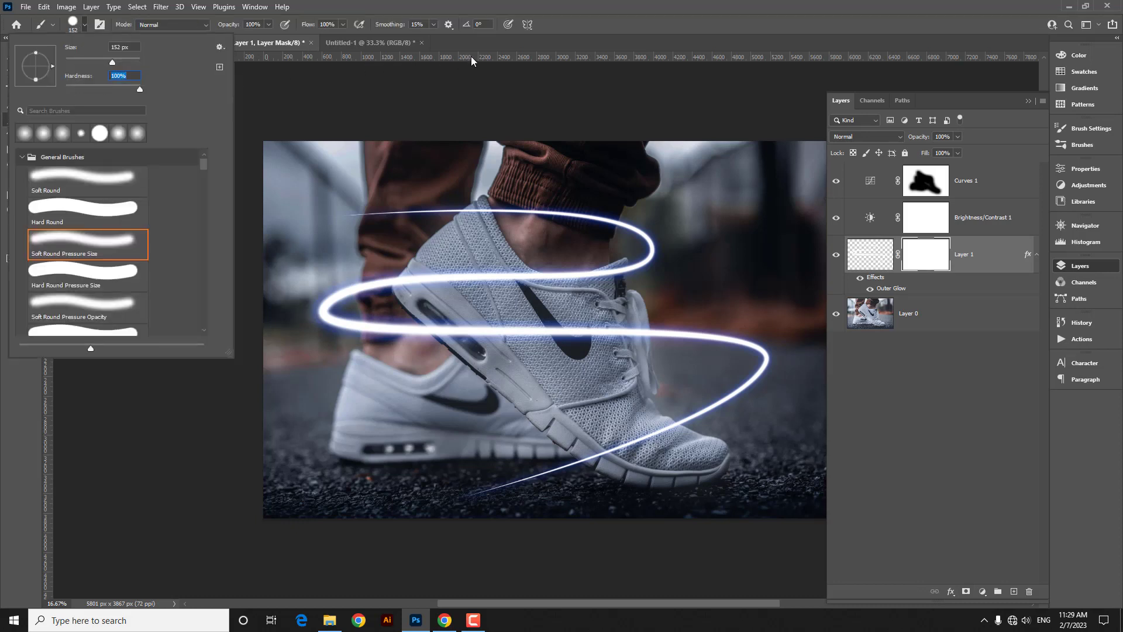
pyautogui.press('Return')
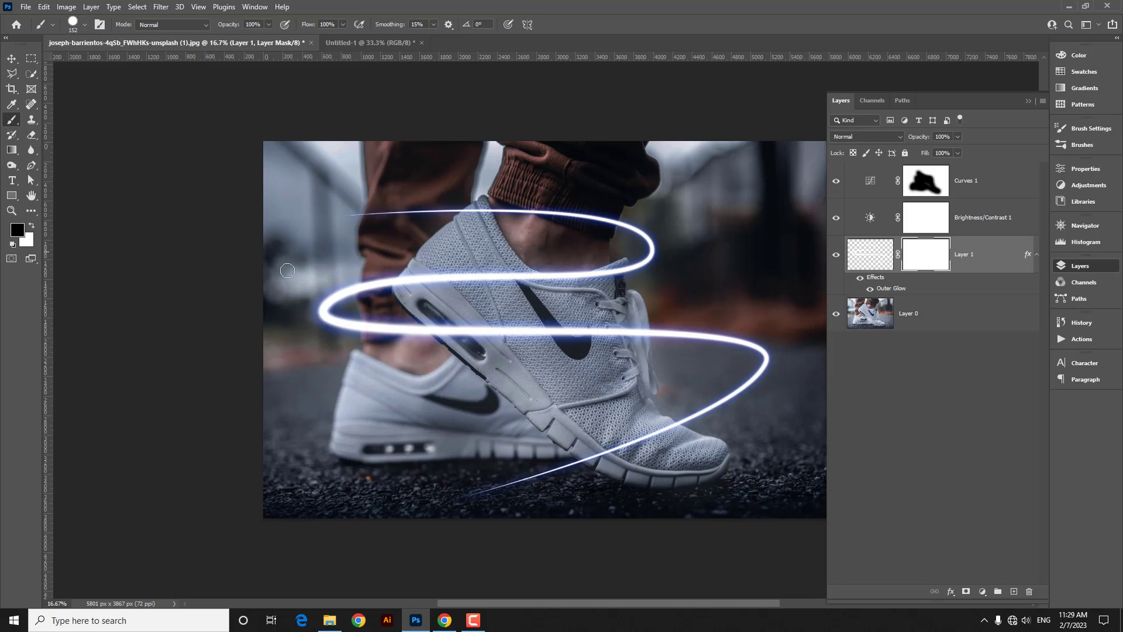
# Enlarge the brush to 500 px and mask out the glowing line's middle pass behind the ankle, from the shoe's tongue to the rear trouser leg
pyautogui.press(']')
pyautogui.press(']')
pyautogui.press(']')
pyautogui.press(']')
pyautogui.press(']')
pyautogui.press(']')
pyautogui.moveTo(610, 277)
pyautogui.mouseDown()
pyautogui.moveTo(367, 280)
pyautogui.moveTo(387, 281)
pyautogui.mouseUp()
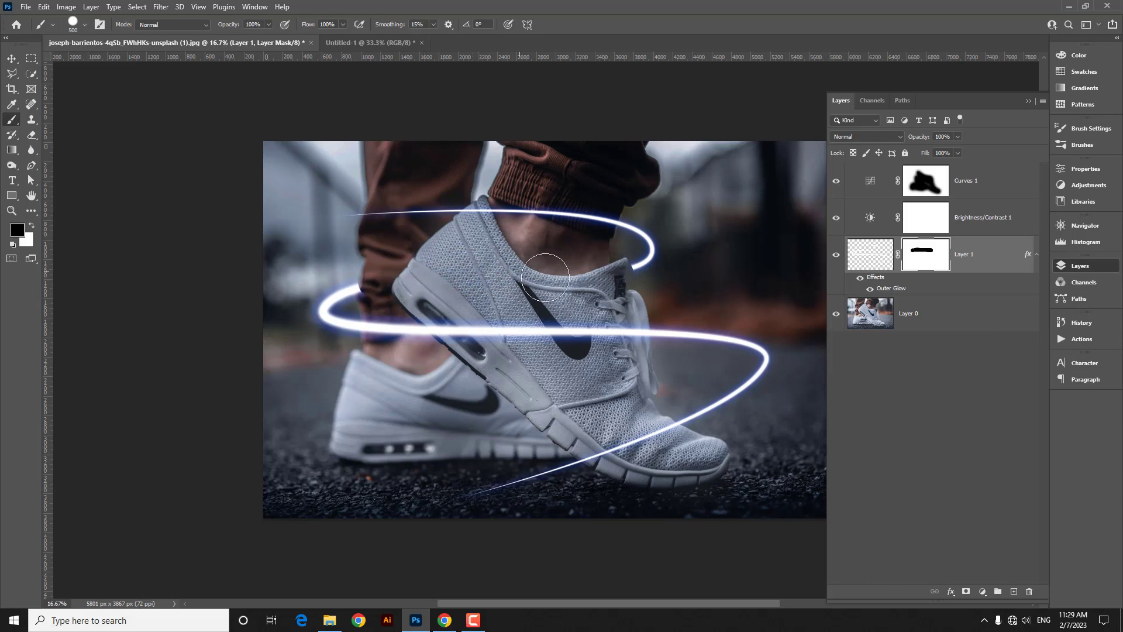
# Reduce the brush to 250 px with softer hardness and brush the mask over the line's cut end at the rear trouser leg
pyautogui.hotkey('ctrl', '+')
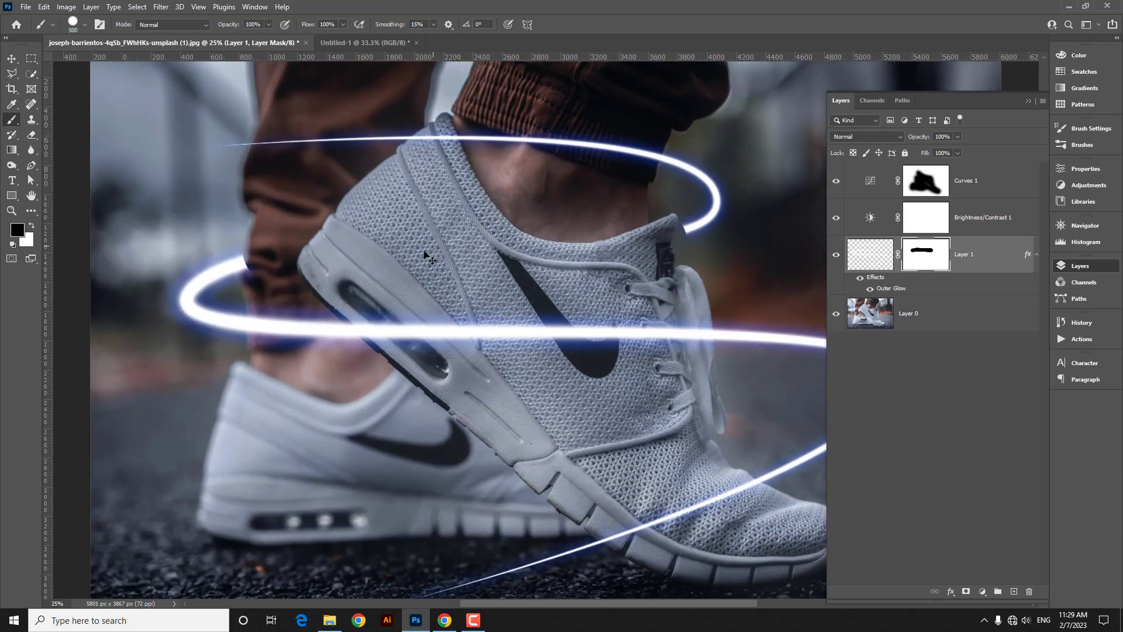
pyautogui.hotkey('ctrl', '+')
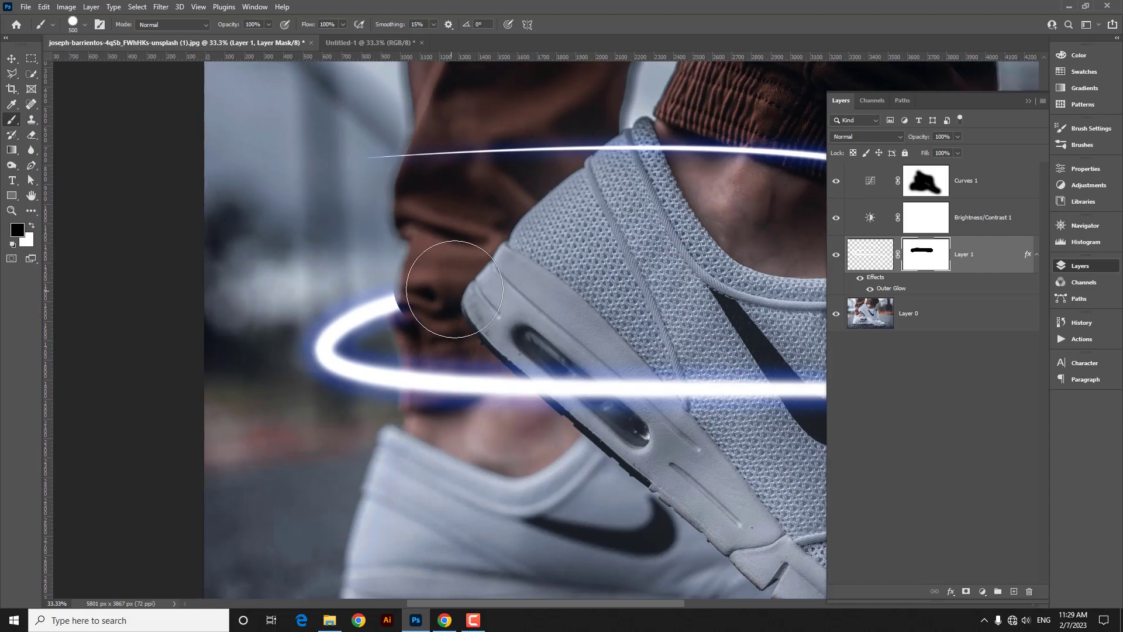
pyautogui.press('[')
pyautogui.press('[')
pyautogui.press('[')
pyautogui.press('[')
pyautogui.press('[')
pyautogui.click(84, 25)
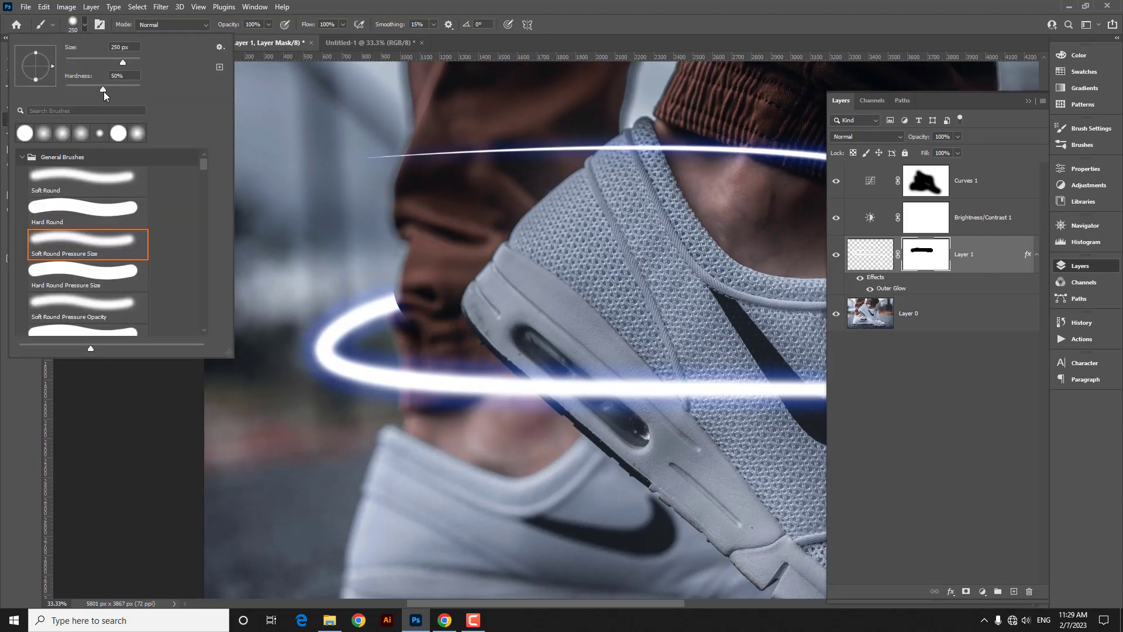
pyautogui.moveTo(103, 92); pyautogui.dragTo(90, 94)
pyautogui.click(466, 42)
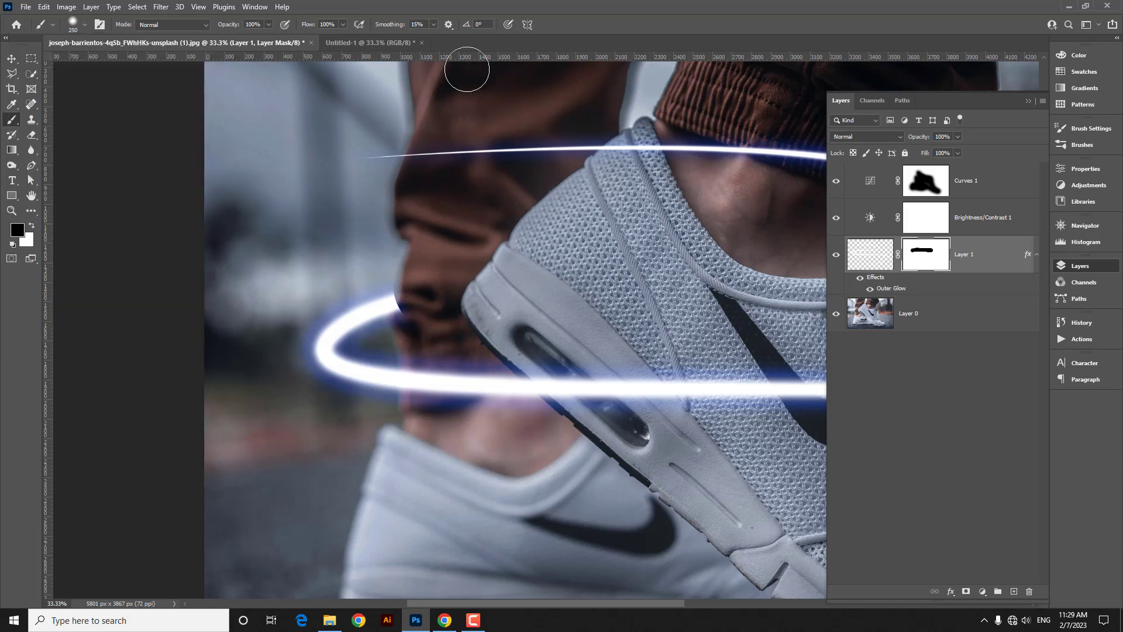
pyautogui.moveTo(417, 320); pyautogui.dragTo(423, 287)
# Switch the brush colour to white and restore the masked end of the glowing line beside the shoe's tongue
pyautogui.press('space')
pyautogui.moveTo(534, 276); pyautogui.dragTo(140, 246)
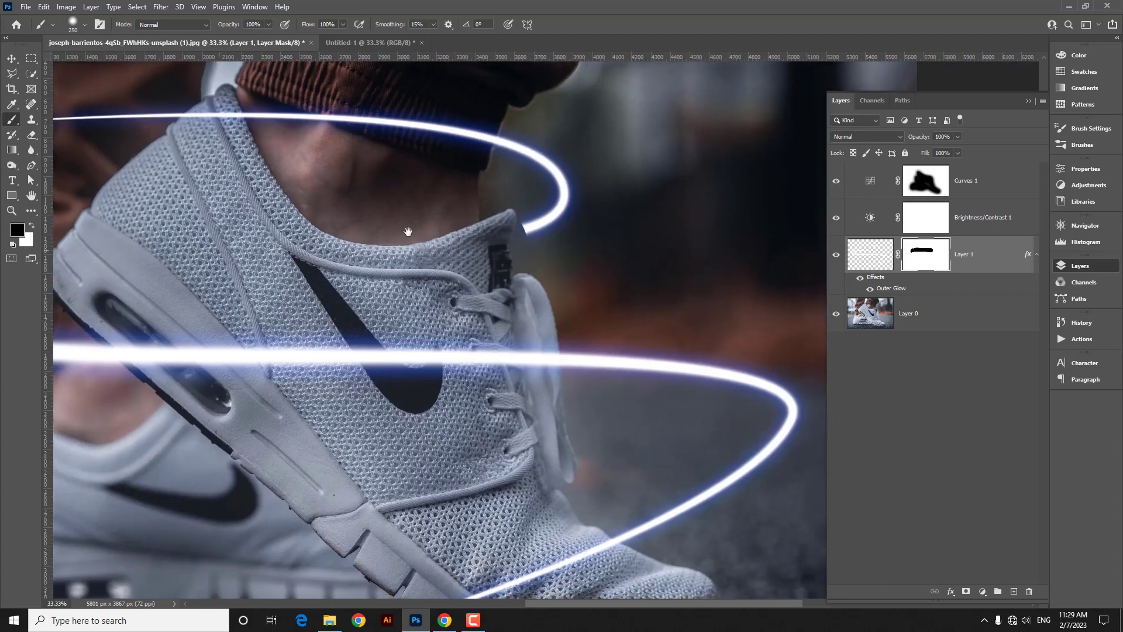
pyautogui.click(31, 227)
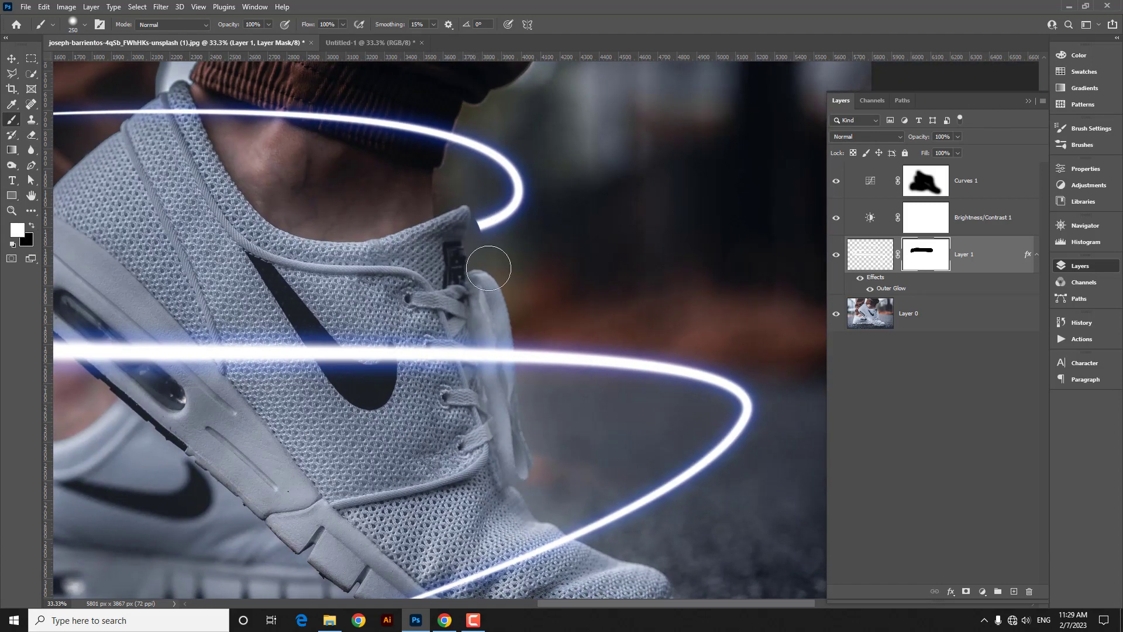
pyautogui.moveTo(491, 225); pyautogui.dragTo(469, 229)
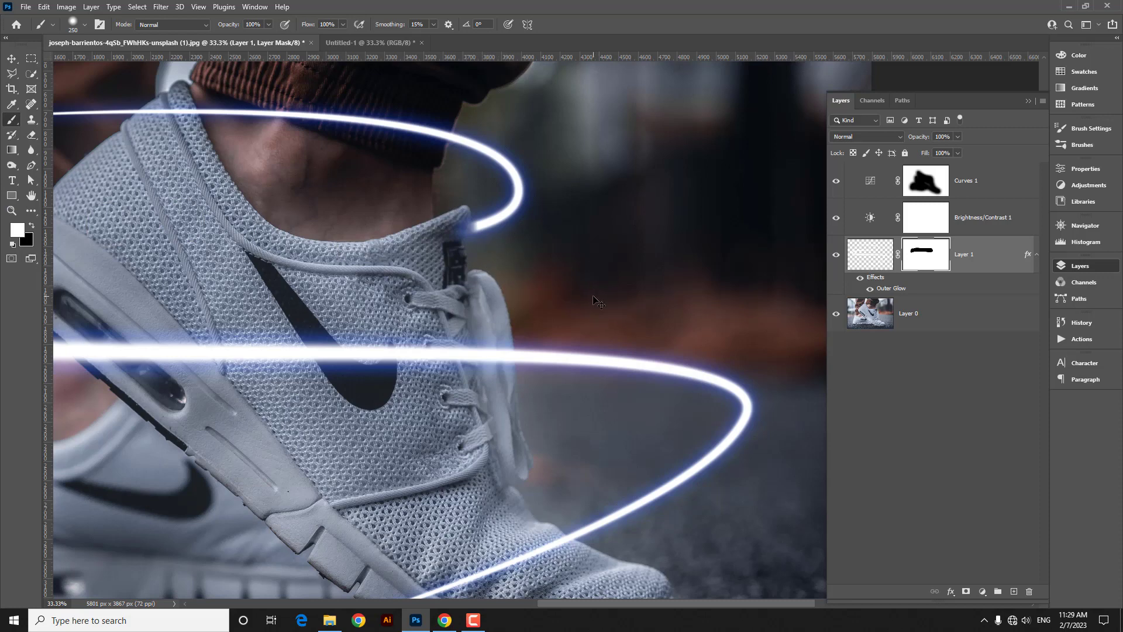
pyautogui.hotkey('ctrl', '-')
pyautogui.hotkey('ctrl', '-')
pyautogui.hotkey('ctrl', '-')
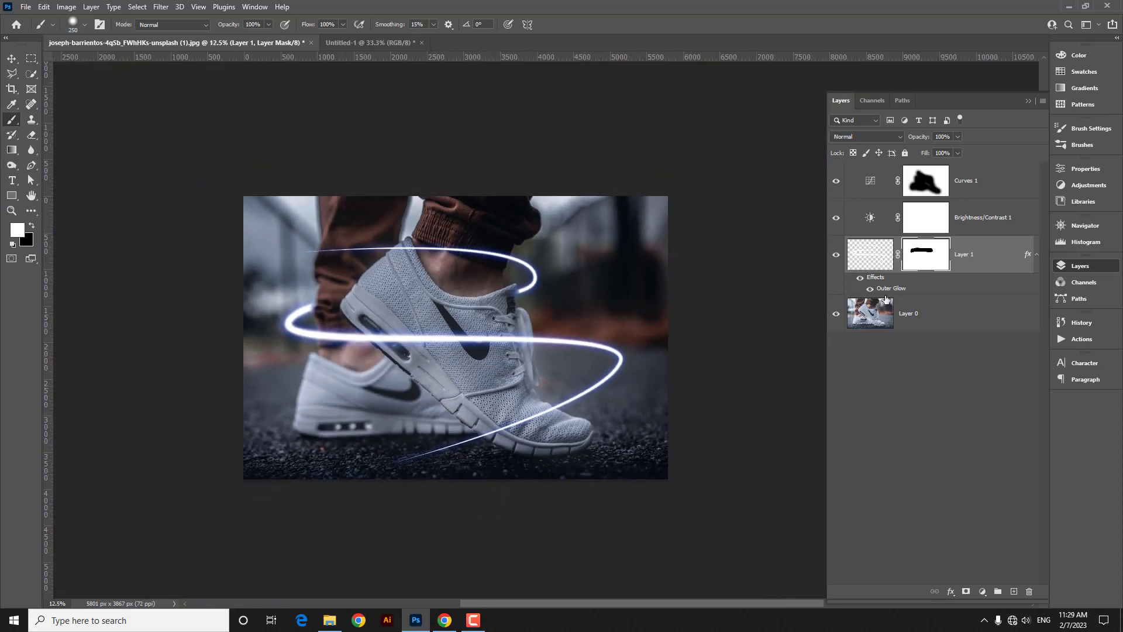
# Select the Curves 1 layer's mask and activate the Move tool
pyautogui.click(930, 226)
pyautogui.click(909, 191)
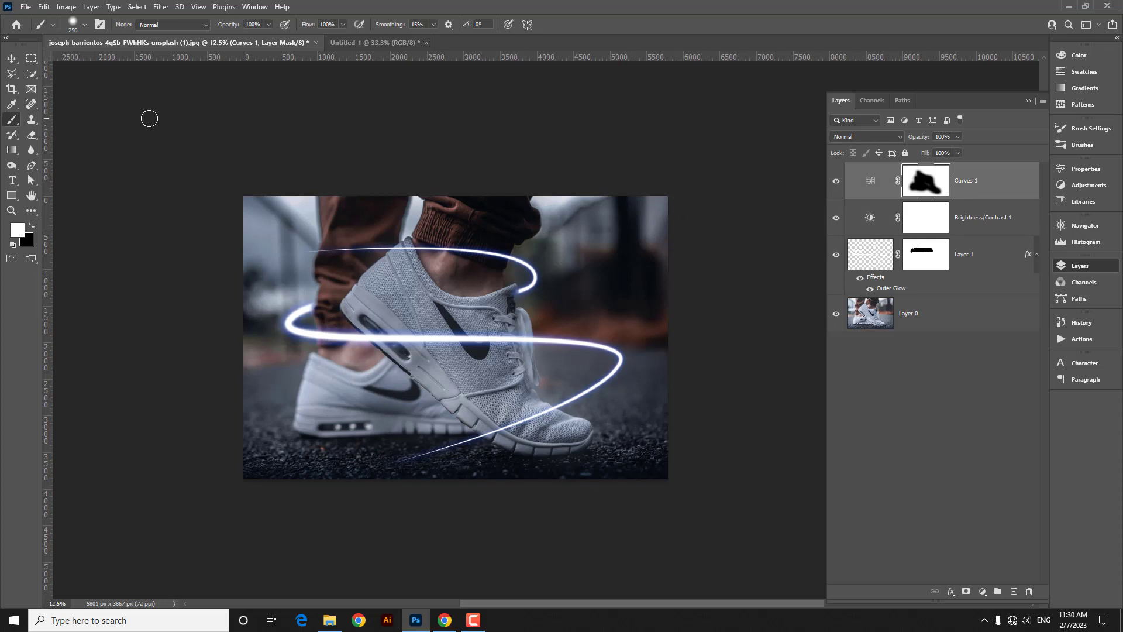
pyautogui.click(3, 54)
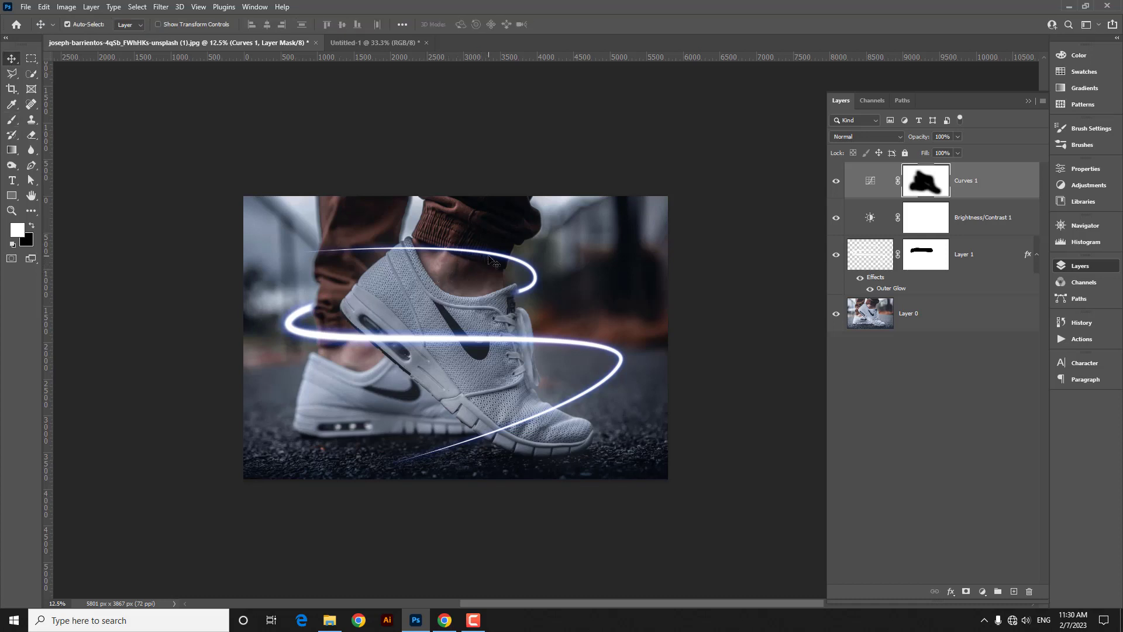
pyautogui.click(363, 42)
pyautogui.moveTo(259, 47)
pyautogui.mouseDown()
pyautogui.moveTo(356, 47)
pyautogui.moveTo(275, 47)
pyautogui.mouseUp()
pyautogui.click(359, 47)
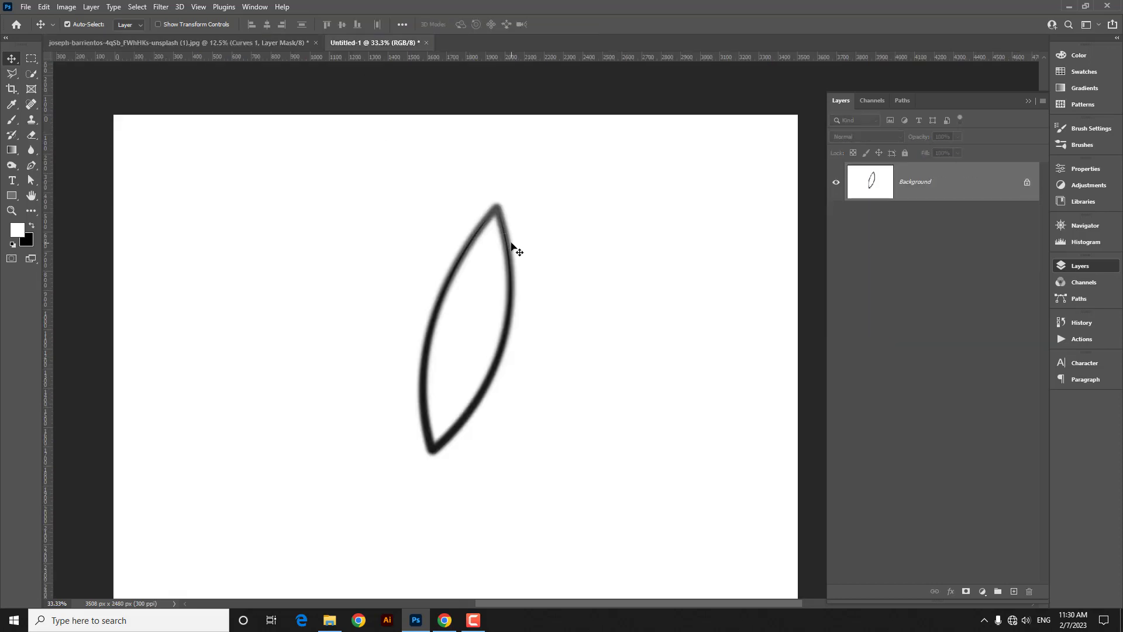
pyautogui.moveTo(510, 245); pyautogui.dragTo(509, 225)
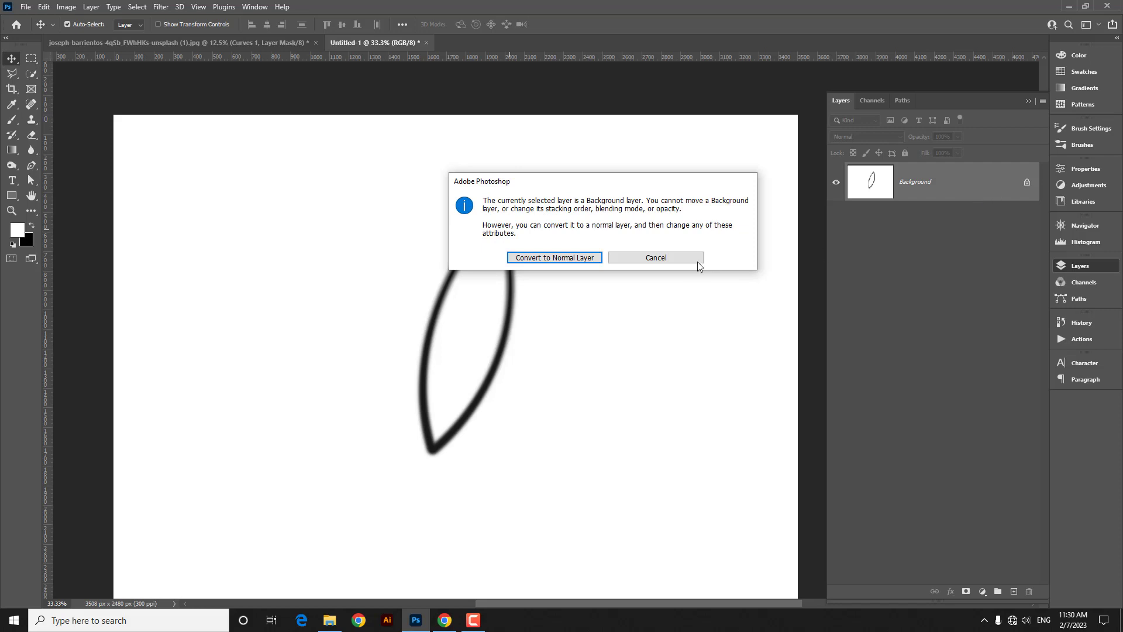
pyautogui.click(697, 262)
pyautogui.click(237, 45)
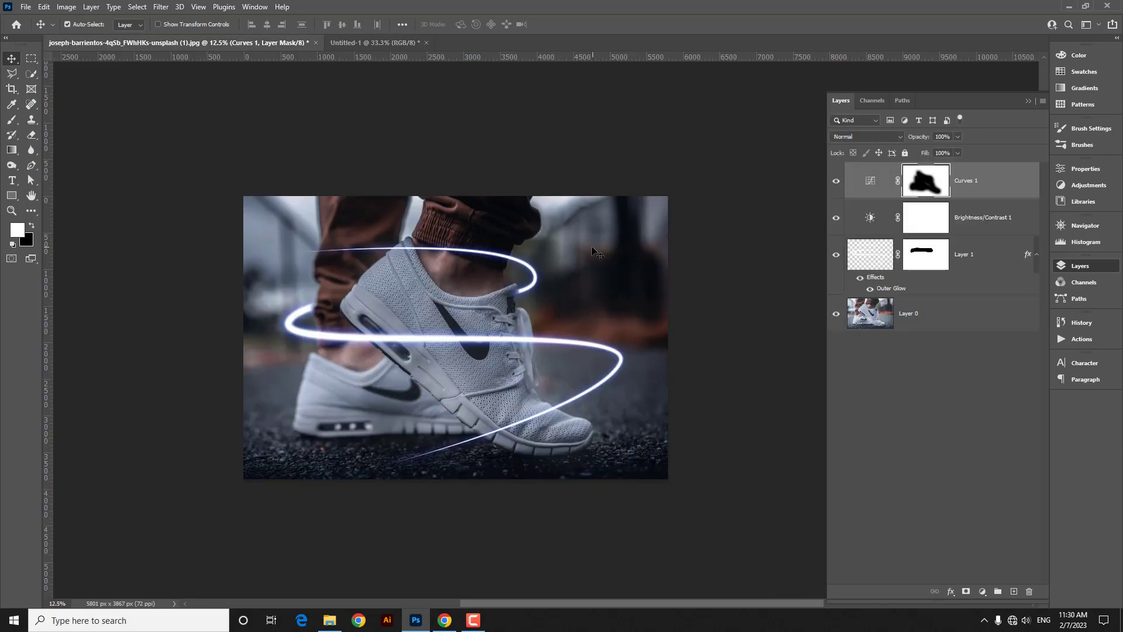